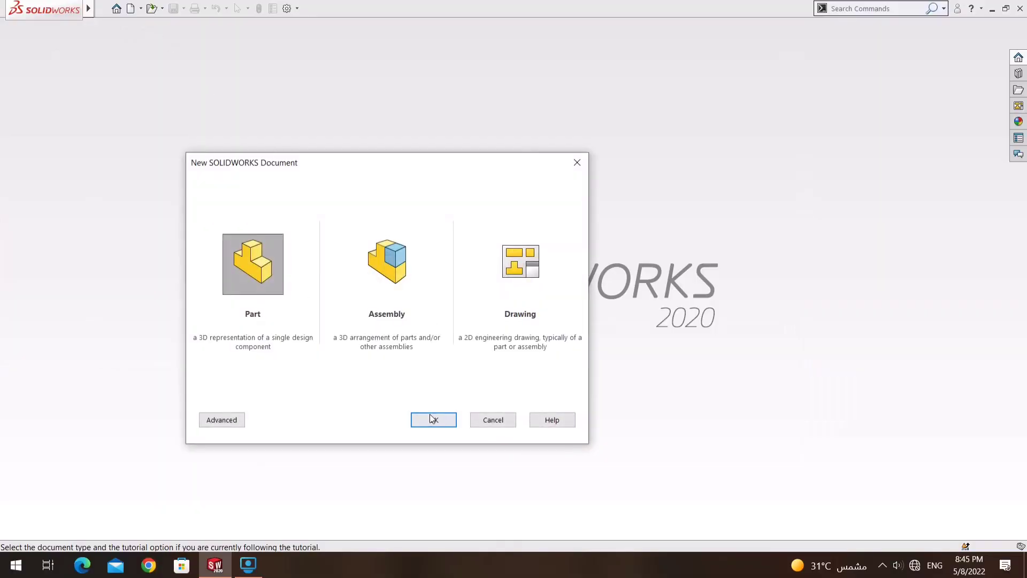
Create a new blank SOLIDWORKS part document, Part1.
{"action": "left_click", "coordinate": [432, 418]}
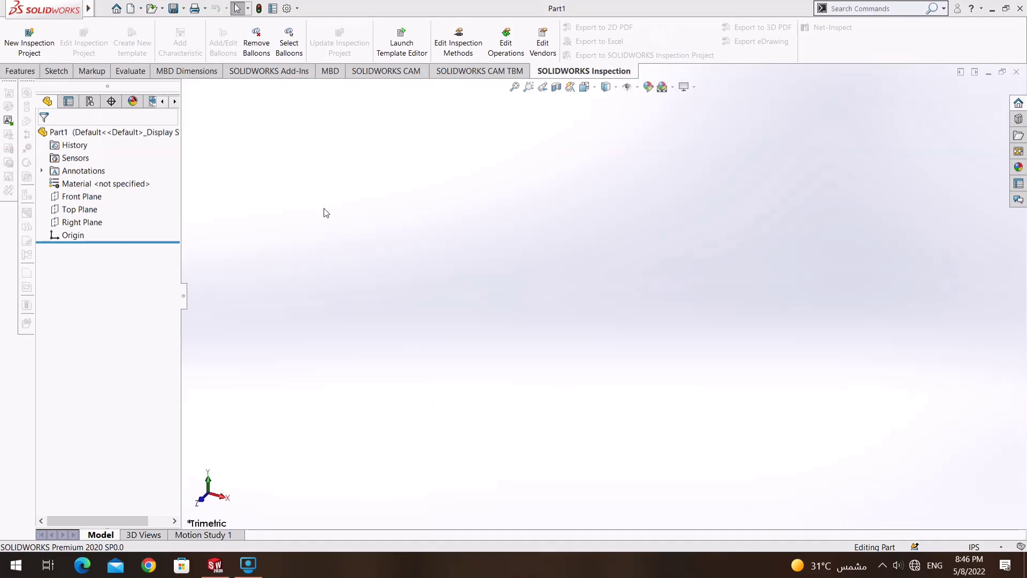
Start a sketch on the Front Plane with a vertical centreline through the origin.
{"action": "left_click", "coordinate": [91, 197]}
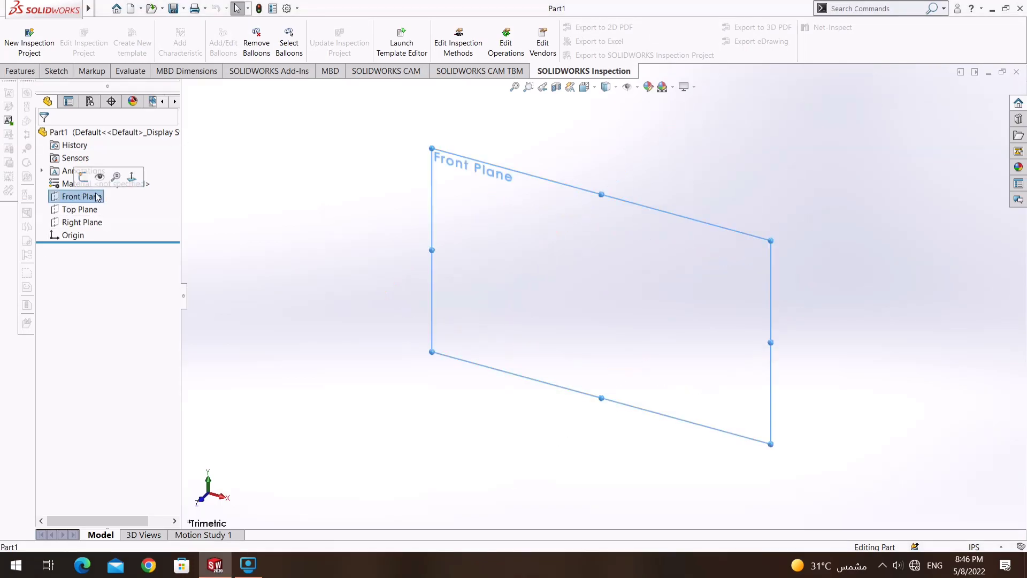
{"action": "right_click", "coordinate": [96, 199]}
{"action": "left_click", "coordinate": [104, 179]}
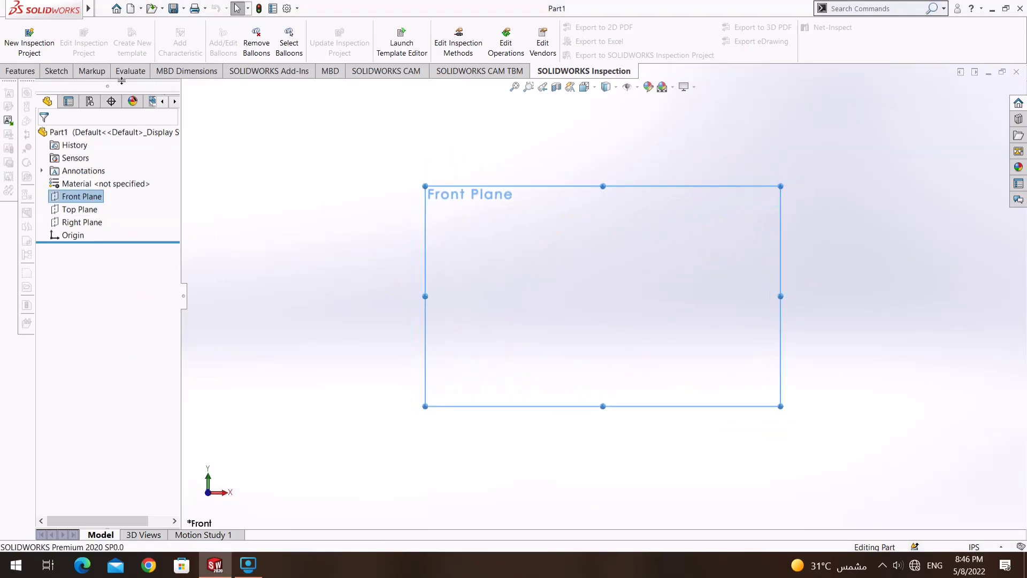
{"action": "left_click", "coordinate": [109, 26]}
{"action": "scroll", "coordinate": [615, 275], "scroll_direction": "down", "scroll_amount": 3}
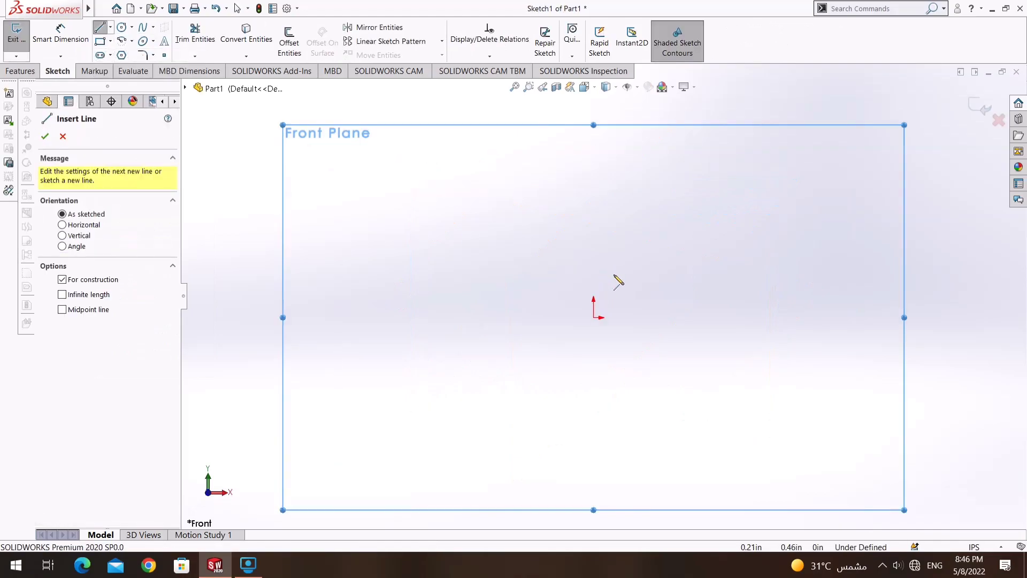
{"action": "scroll", "coordinate": [599, 300], "scroll_direction": "down", "scroll_amount": 2}
{"action": "left_click_drag", "start_coordinate": [589, 325], "coordinate": [589, 113]}
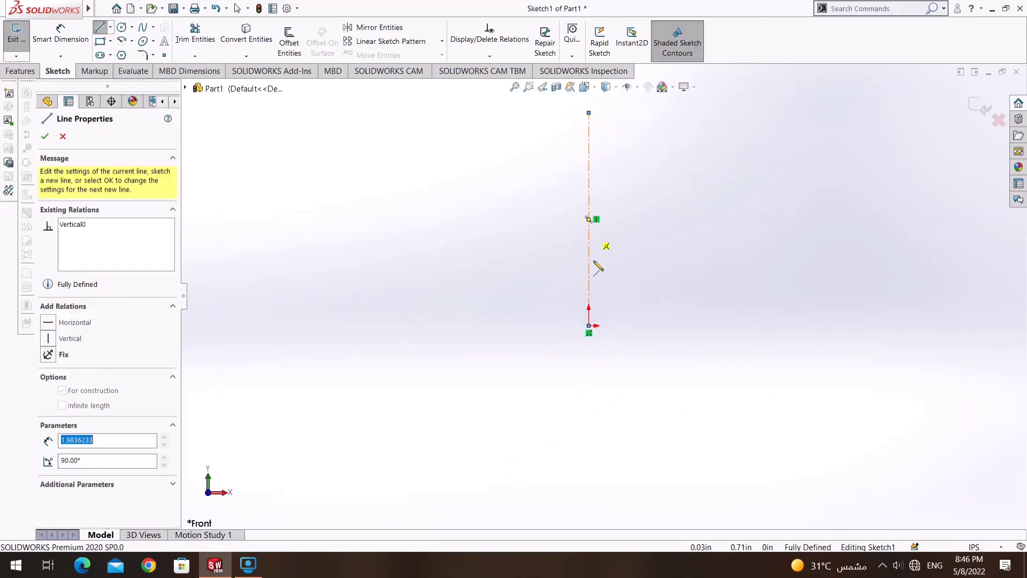
{"action": "left_click_drag", "start_coordinate": [589, 326], "coordinate": [589, 499]}
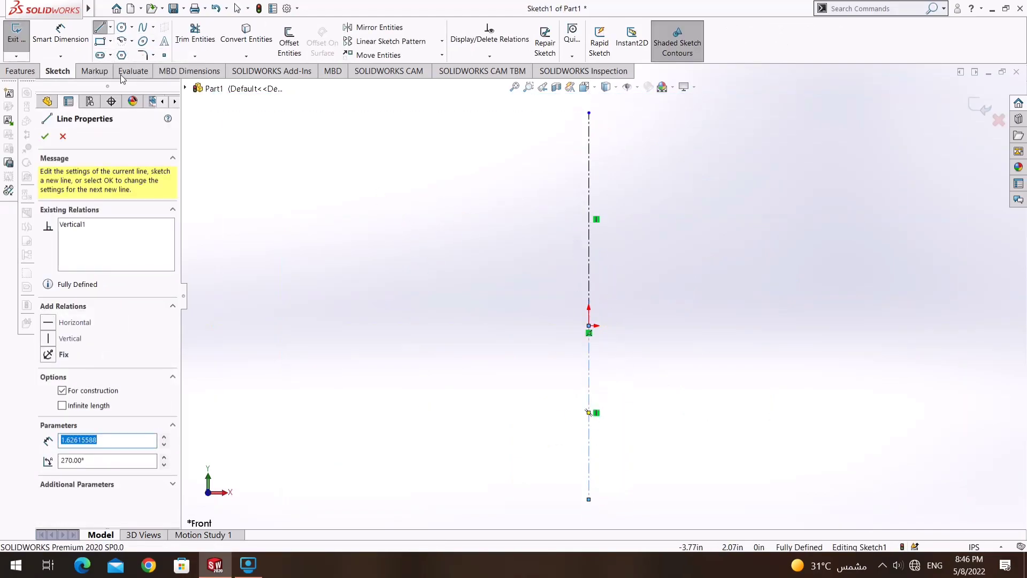
Draw the open line profile: vertical line, short top line, bottom line and right edge.
{"action": "left_click", "coordinate": [111, 27]}
{"action": "left_click_drag", "start_coordinate": [588, 326], "coordinate": [590, 237]}
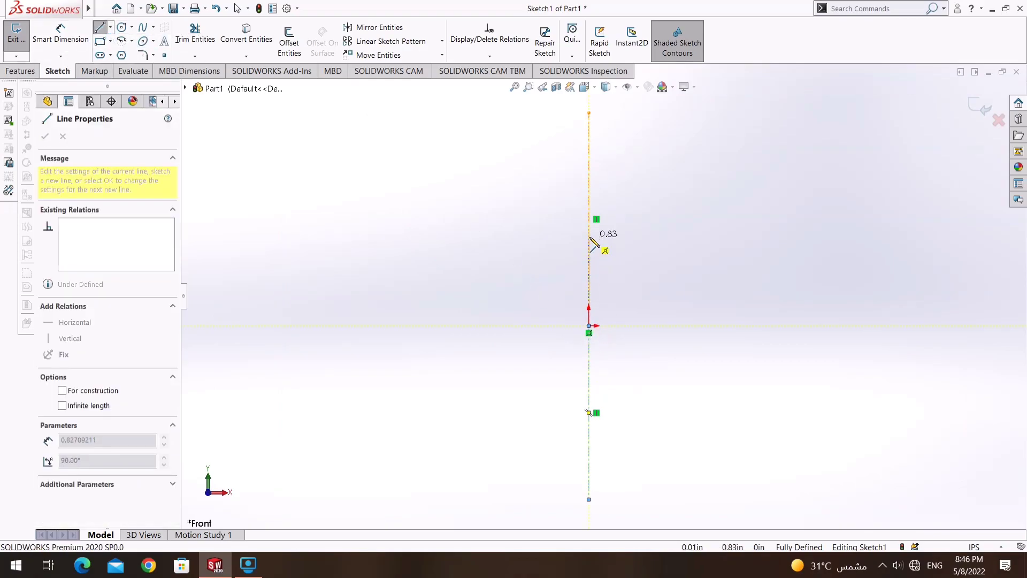
{"action": "left_click", "coordinate": [588, 224]}
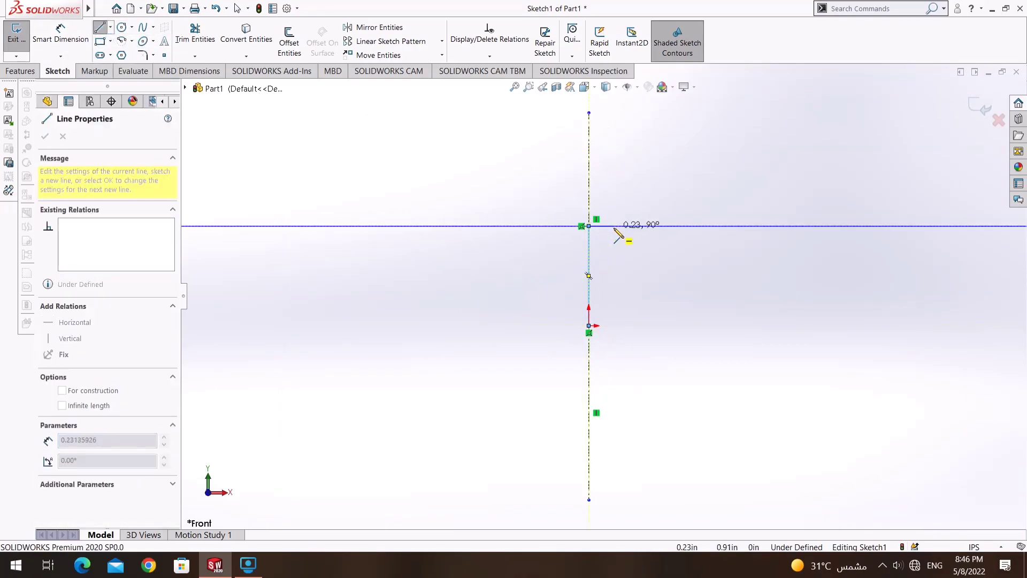
{"action": "double_click", "coordinate": [613, 226]}
{"action": "left_click", "coordinate": [589, 325]}
{"action": "left_click", "coordinate": [705, 325]}
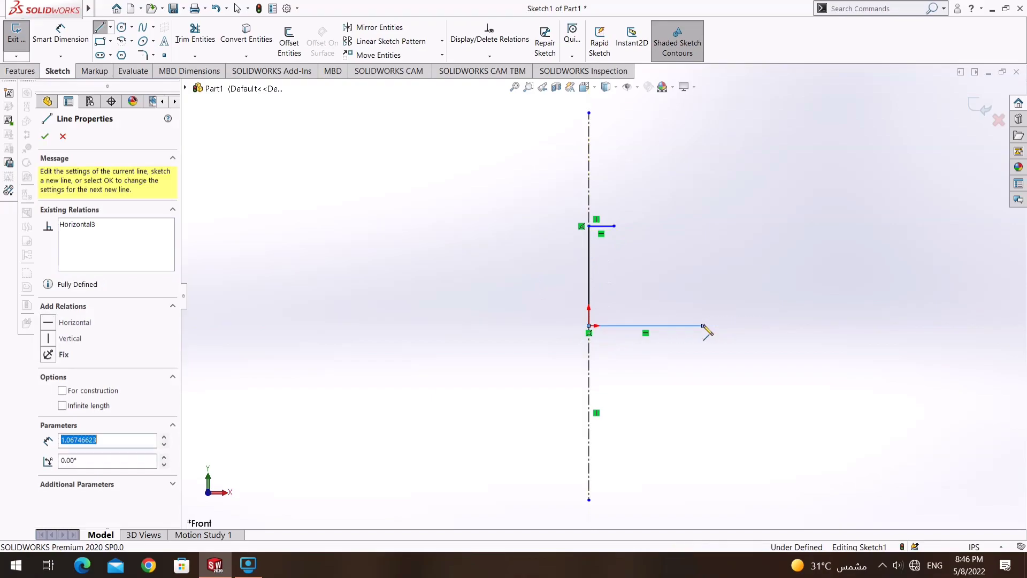
{"action": "right_click", "coordinate": [692, 291]}
{"action": "left_click", "coordinate": [691, 291]}
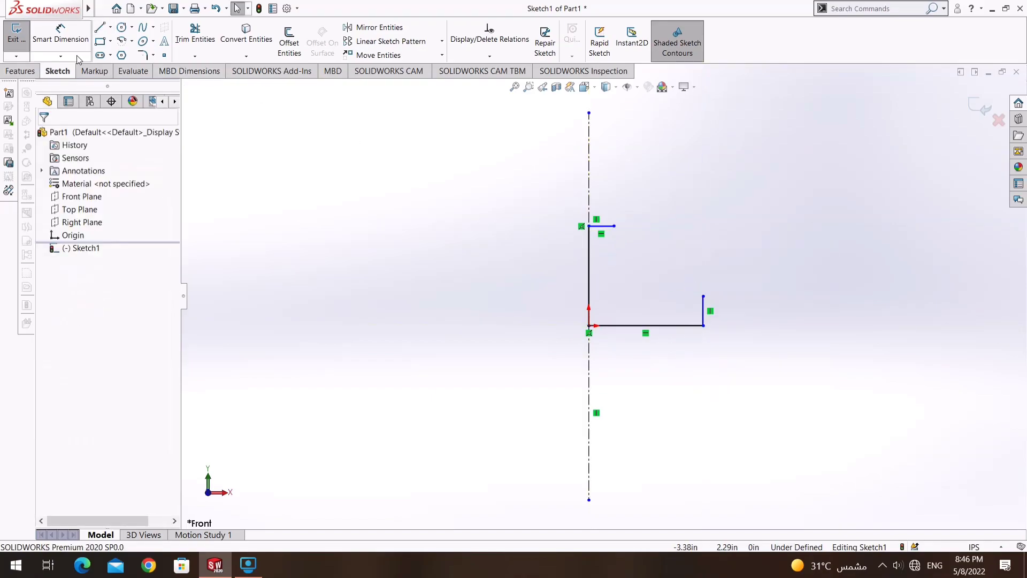
Dimension the vertical line to 100 and the bottom line to 150.
{"action": "left_click", "coordinate": [589, 268]}
{"action": "left_click", "coordinate": [547, 274]}
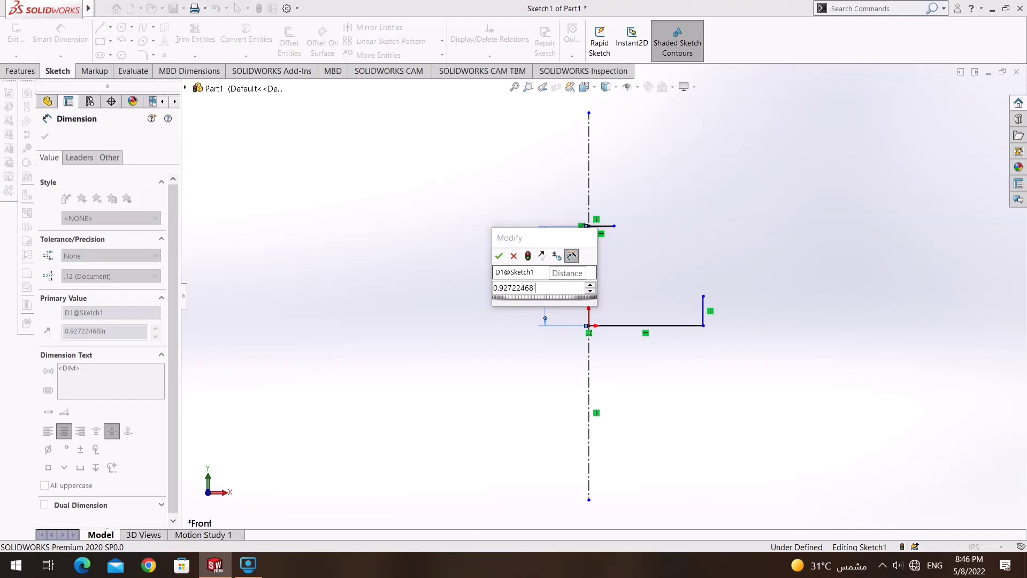
{"action": "type", "text": "100"}
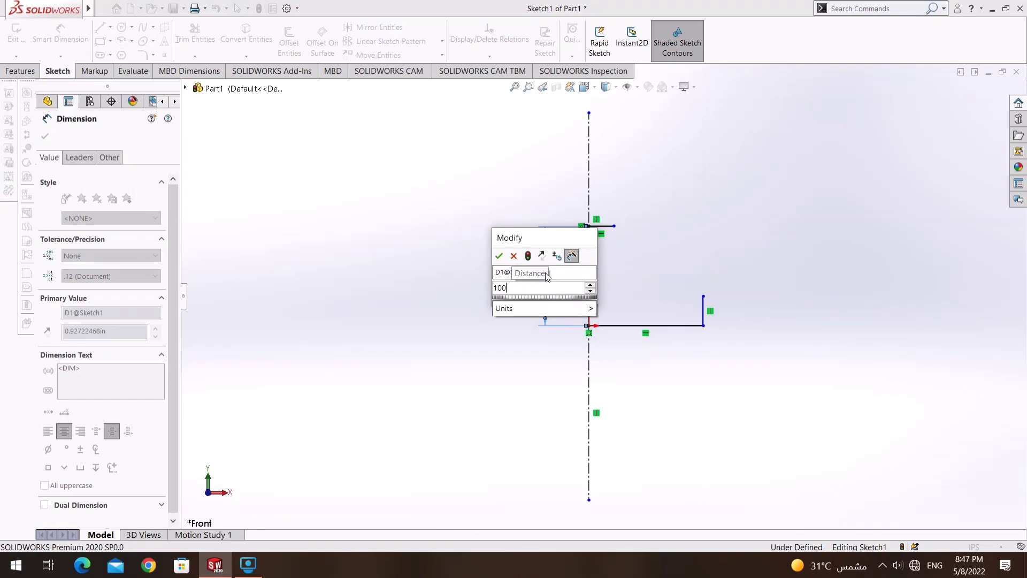
{"action": "key", "text": "Return"}
{"action": "left_click", "coordinate": [691, 327]}
{"action": "left_click", "coordinate": [692, 381]}
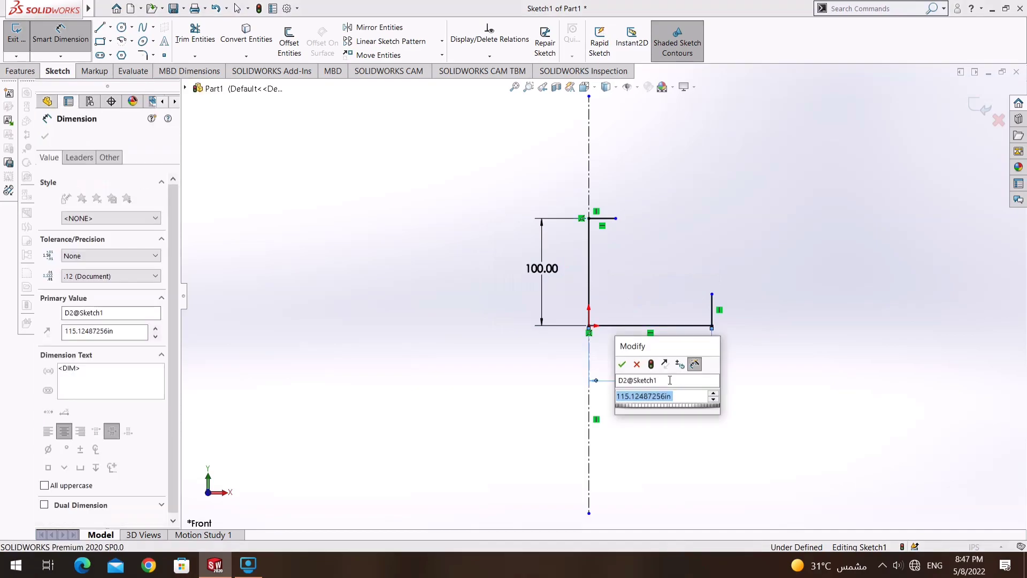
{"action": "type", "text": "150"}
{"action": "key", "text": "Return"}
Dimension the right edge to 10 and the top line to 20.
{"action": "left_click", "coordinate": [749, 313]}
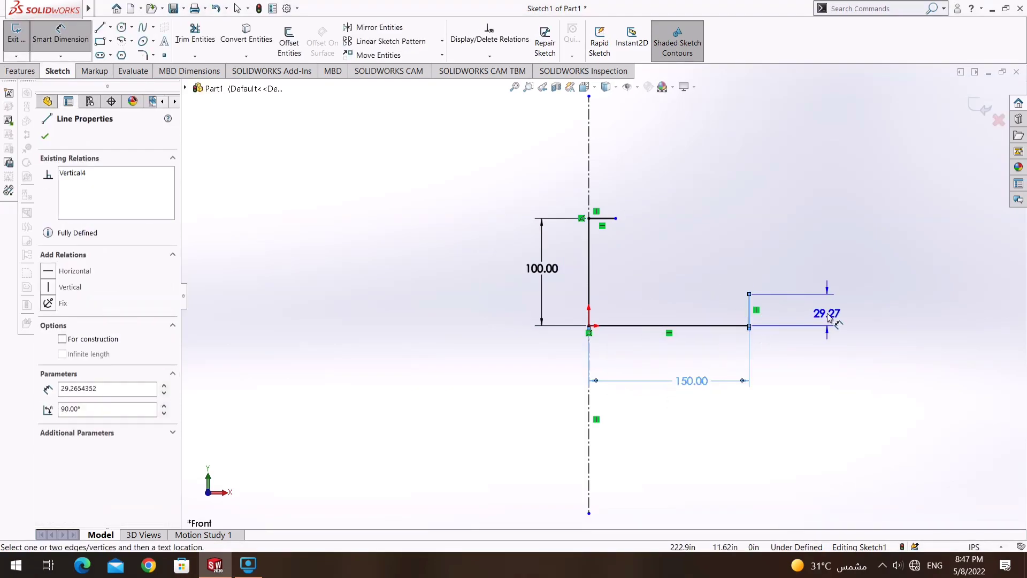
{"action": "left_click", "coordinate": [827, 314]}
{"action": "type", "text": "10"}
{"action": "key", "text": "Return"}
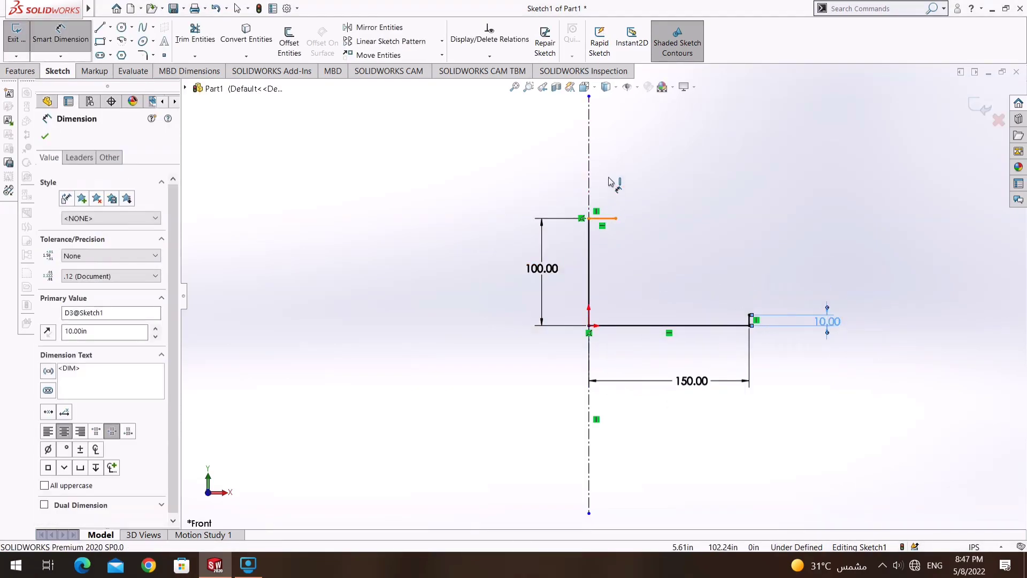
{"action": "left_click", "coordinate": [602, 218]}
{"action": "left_click", "coordinate": [606, 156]}
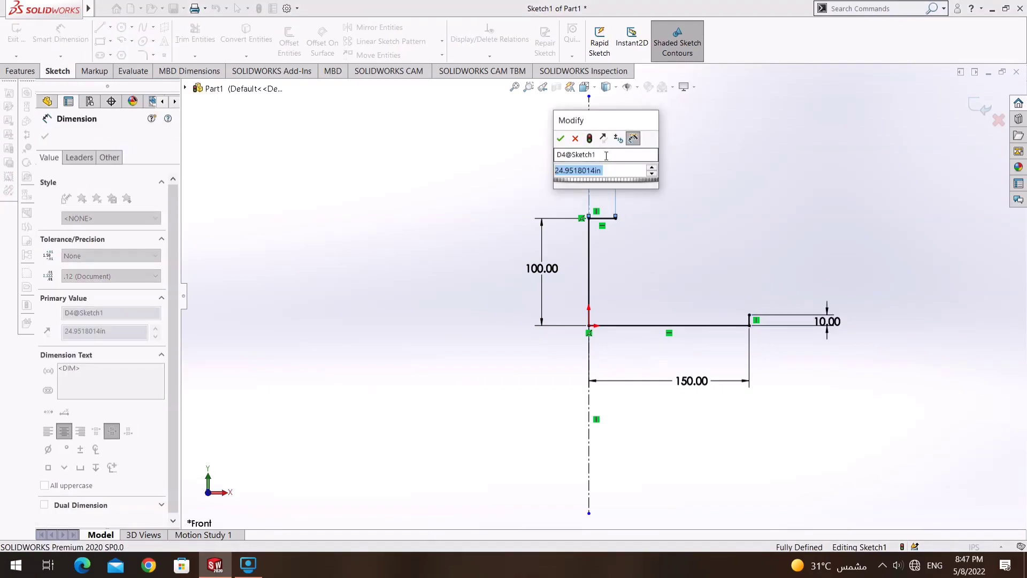
{"action": "type", "text": "20"}
{"action": "key", "text": "Return"}
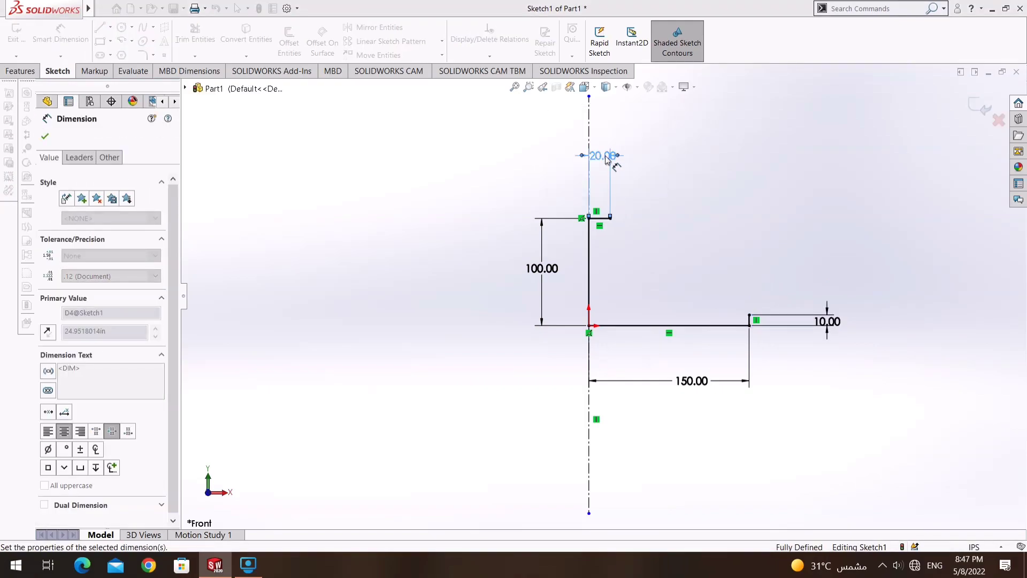
Draw a spline from the top line's end to the right edge's top, closing the profile.
{"action": "left_click", "coordinate": [144, 29]}
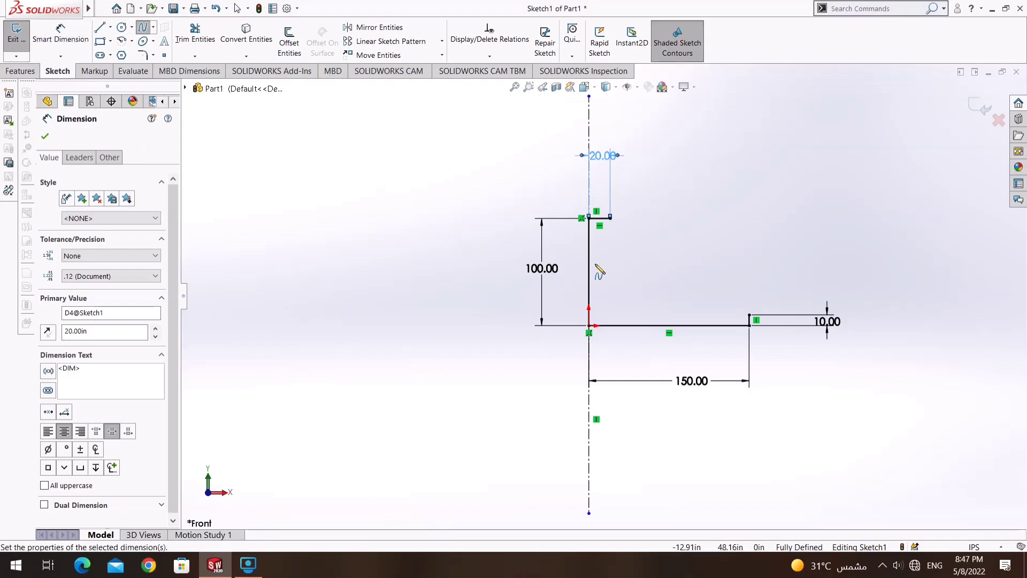
{"action": "left_click", "coordinate": [610, 217]}
{"action": "left_click", "coordinate": [749, 315]}
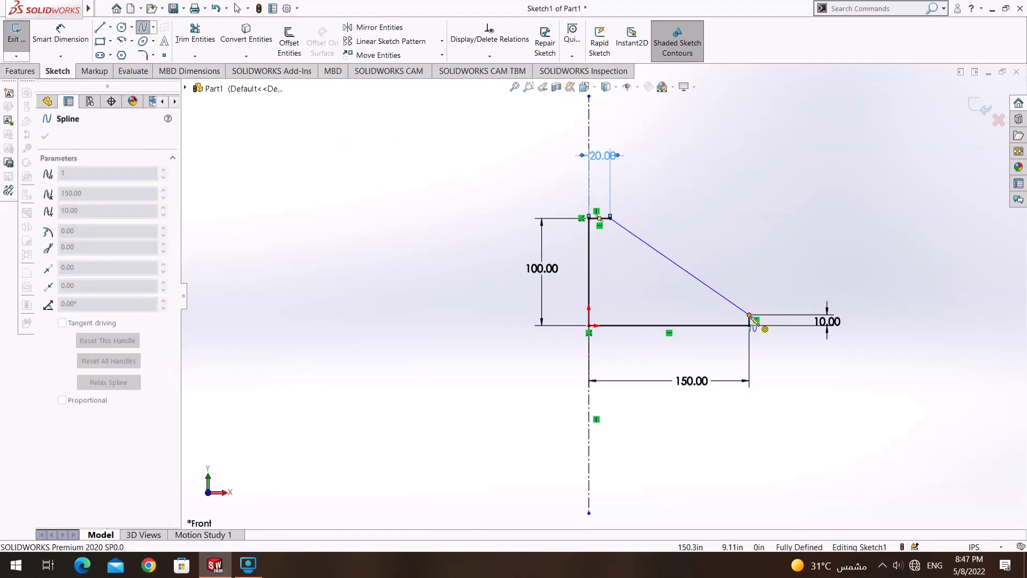
{"action": "right_click", "coordinate": [650, 227]}
{"action": "left_click", "coordinate": [670, 229]}
Drag the spline's tangent handles to bend it into a concave curve.
{"action": "left_click", "coordinate": [669, 256]}
{"action": "scroll", "coordinate": [667, 257], "scroll_direction": "down", "scroll_amount": 2}
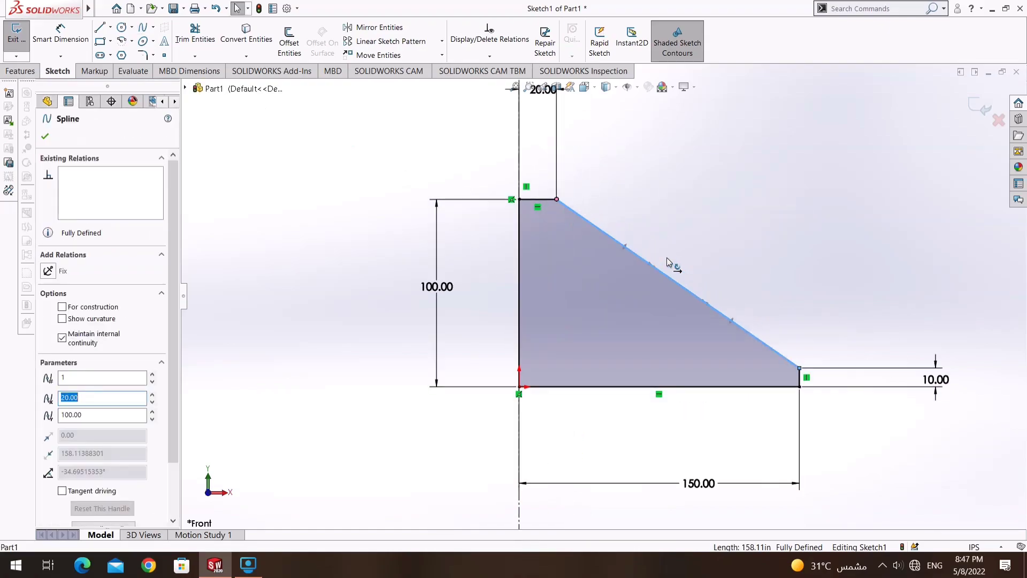
{"action": "mouse_move", "coordinate": [651, 265]}
{"action": "left_mouse_down"}
{"action": "mouse_move", "coordinate": [577, 289]}
{"action": "mouse_move", "coordinate": [558, 318]}
{"action": "left_mouse_up"}
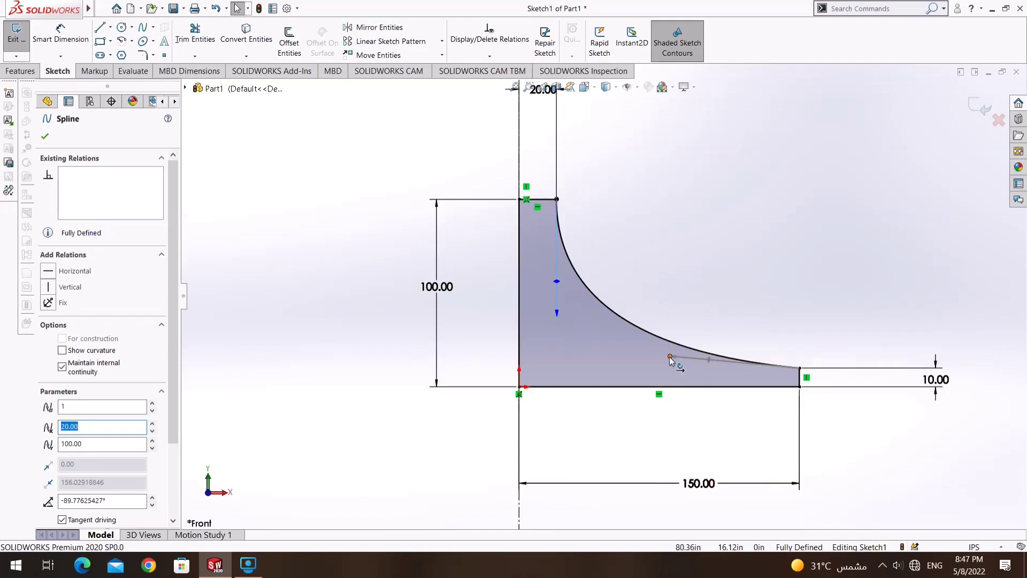
{"action": "left_click_drag", "start_coordinate": [673, 356], "coordinate": [671, 366]}
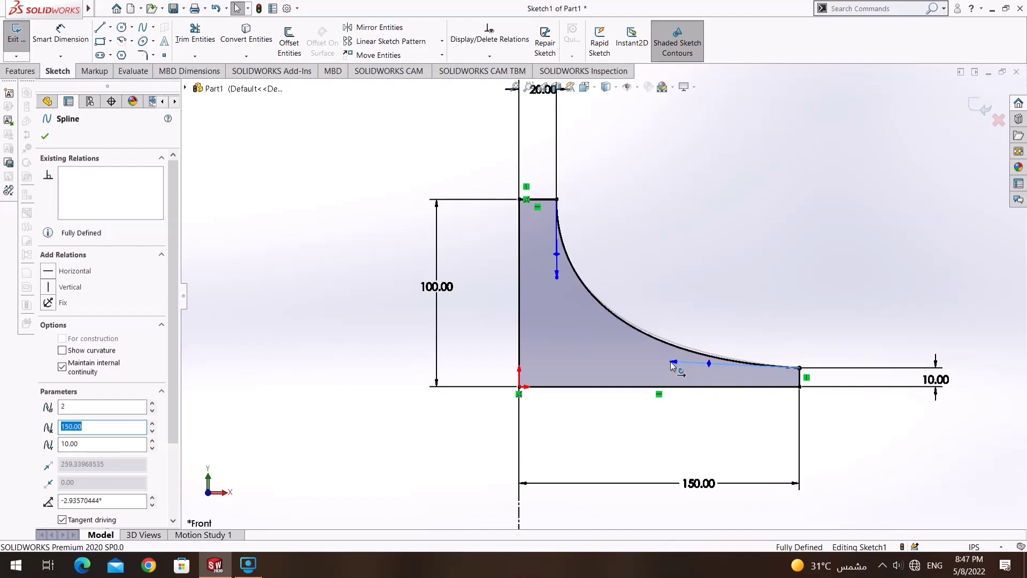
{"action": "left_click_drag", "start_coordinate": [672, 365], "coordinate": [672, 365]}
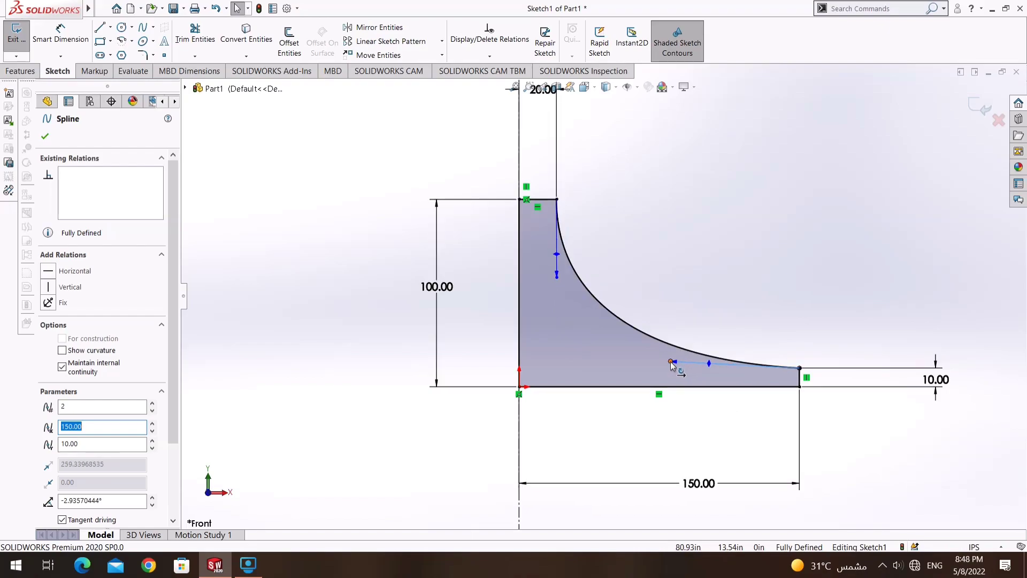
{"action": "left_click_drag", "start_coordinate": [557, 275], "coordinate": [561, 296]}
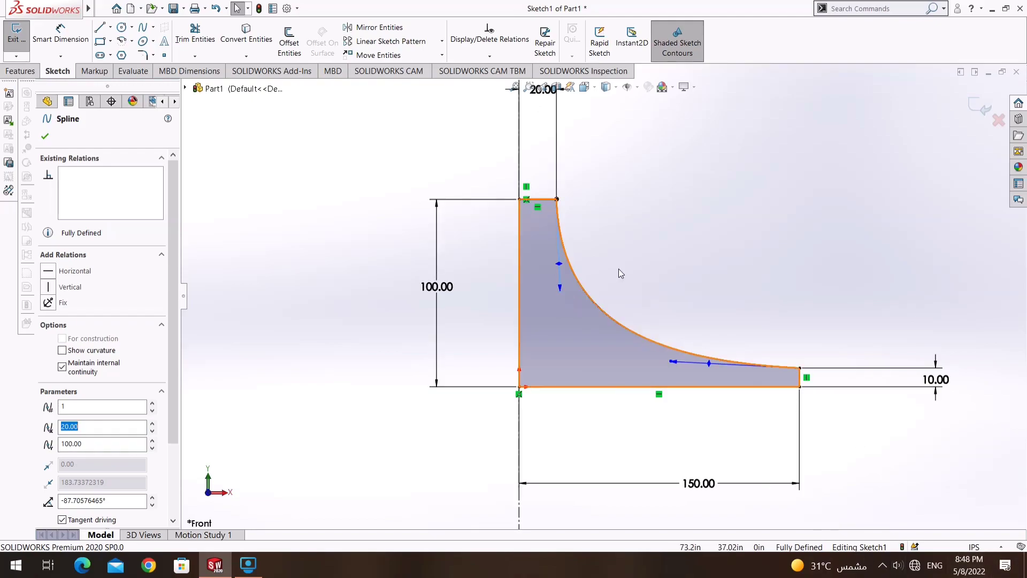
{"action": "left_click", "coordinate": [20, 71]}
{"action": "left_click", "coordinate": [60, 42]}
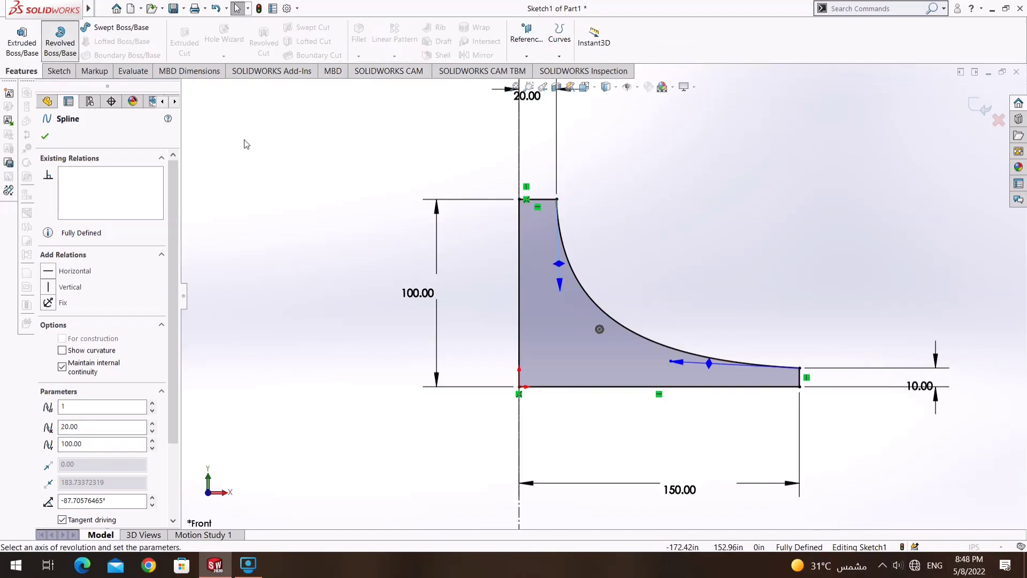
{"action": "left_click", "coordinate": [63, 136]}
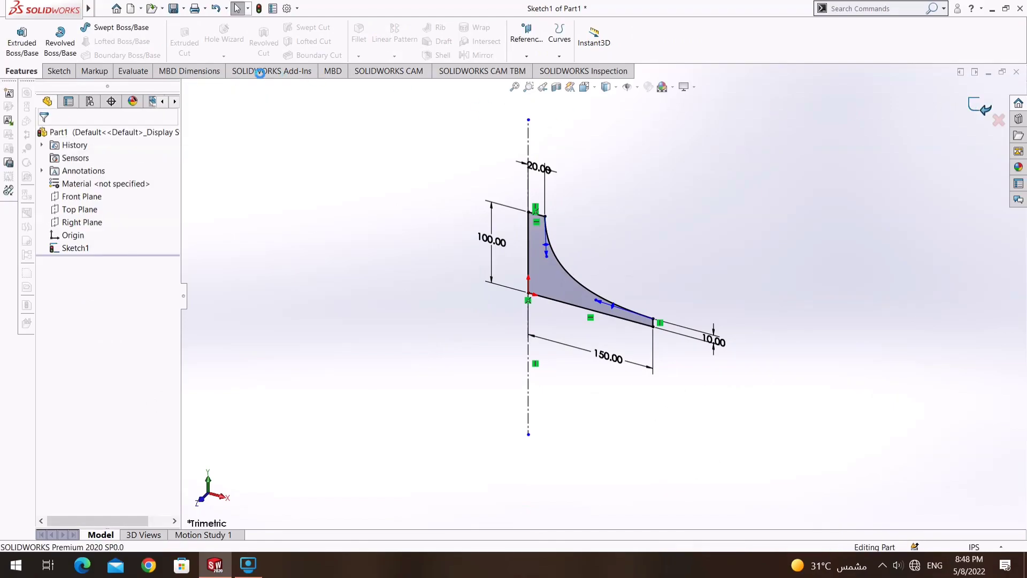
{"action": "left_click", "coordinate": [80, 196]}
{"action": "left_click", "coordinate": [109, 182]}
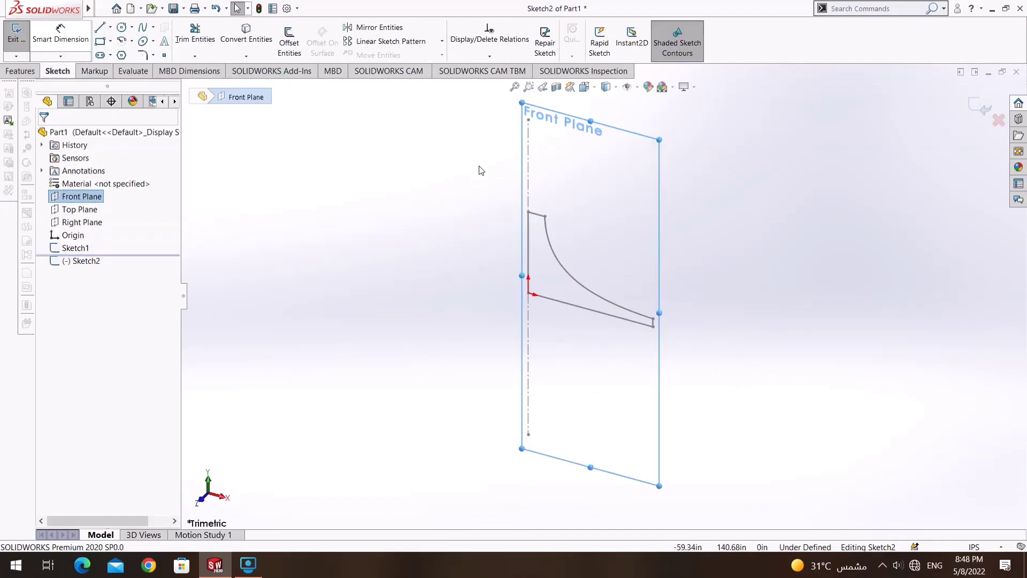
{"action": "left_click", "coordinate": [529, 190]}
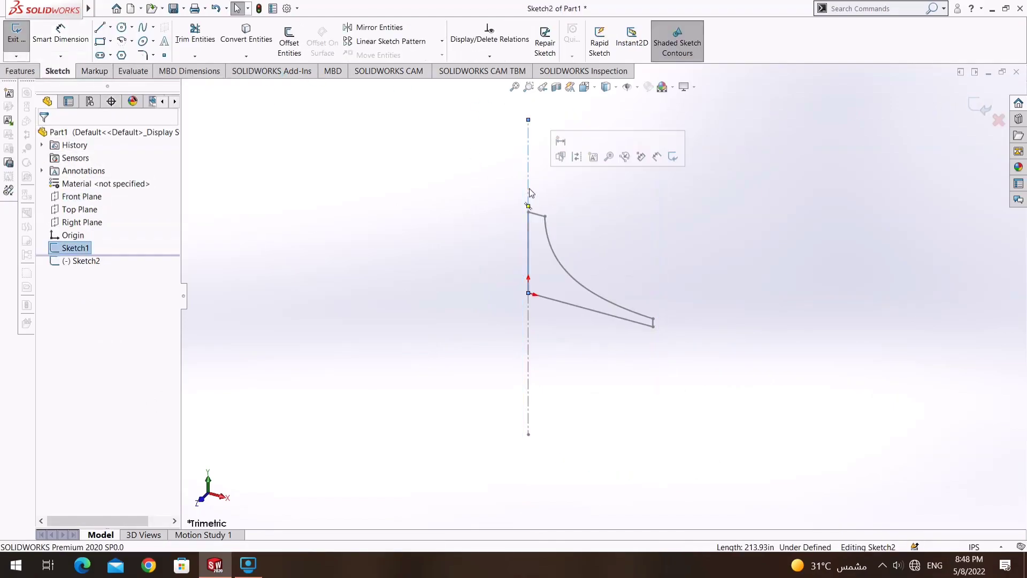
{"action": "left_click", "coordinate": [984, 109]}
{"action": "left_click", "coordinate": [81, 196]}
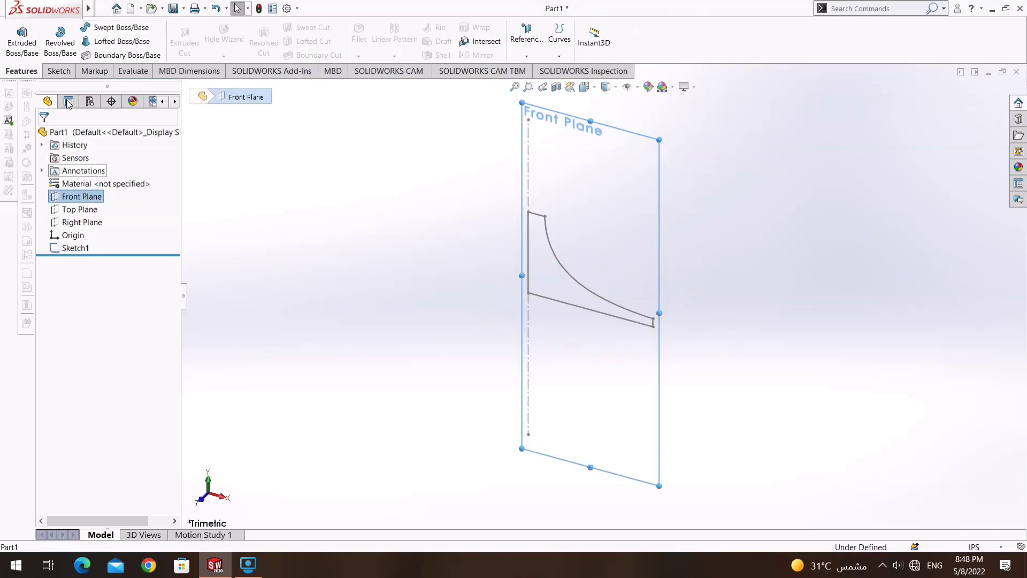
{"action": "left_click", "coordinate": [60, 41]}
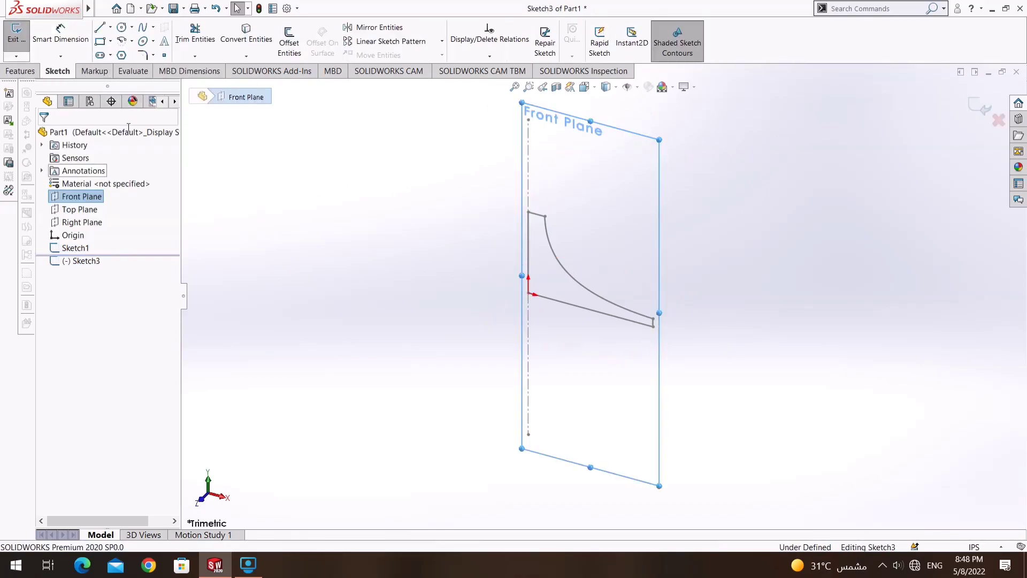
{"action": "left_click", "coordinate": [36, 74]}
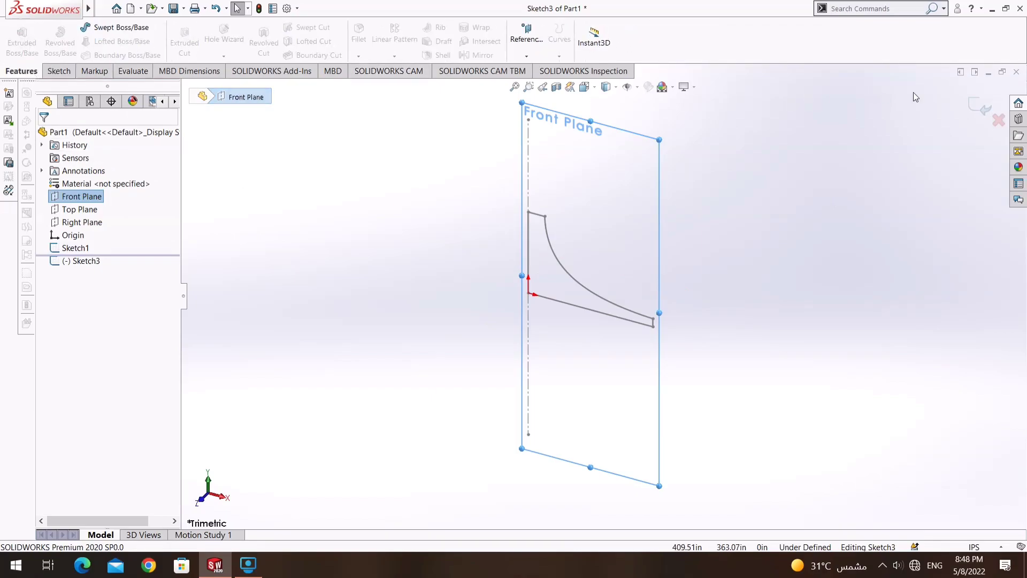
{"action": "left_click", "coordinate": [984, 110]}
{"action": "left_click", "coordinate": [81, 196]}
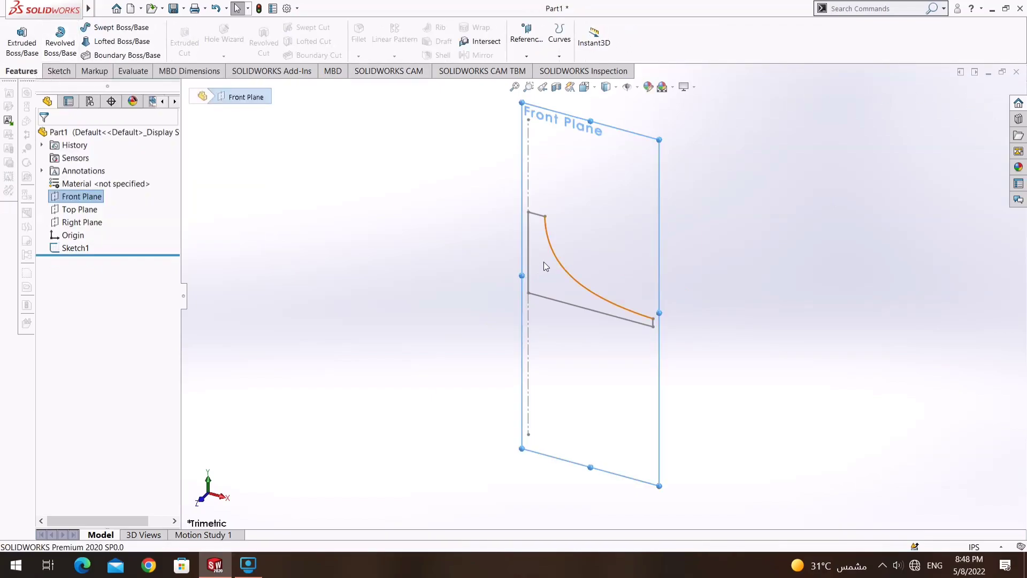
{"action": "left_click", "coordinate": [59, 70]}
{"action": "left_click", "coordinate": [16, 33]}
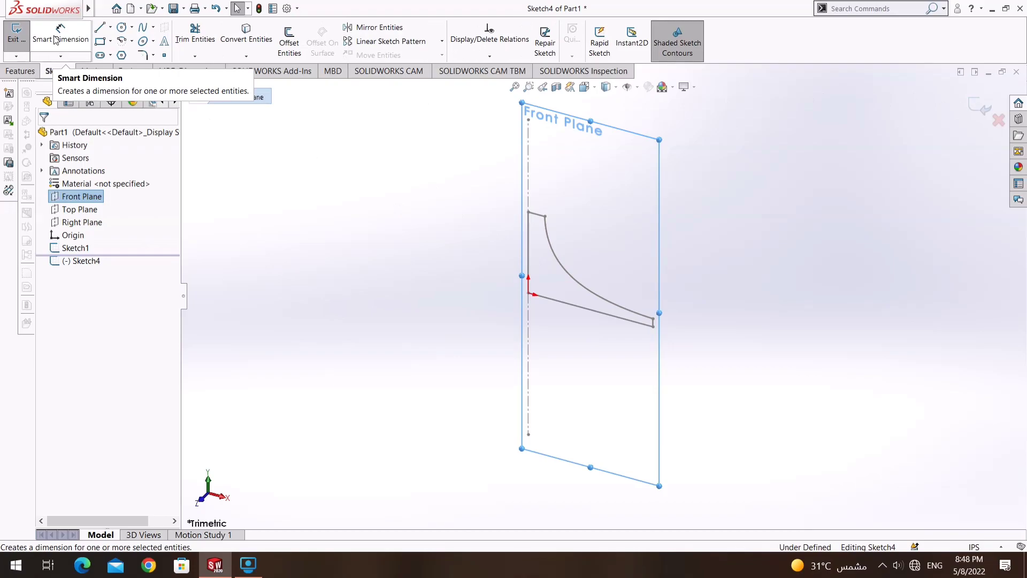
{"action": "left_click", "coordinate": [992, 100]}
{"action": "left_click", "coordinate": [69, 73]}
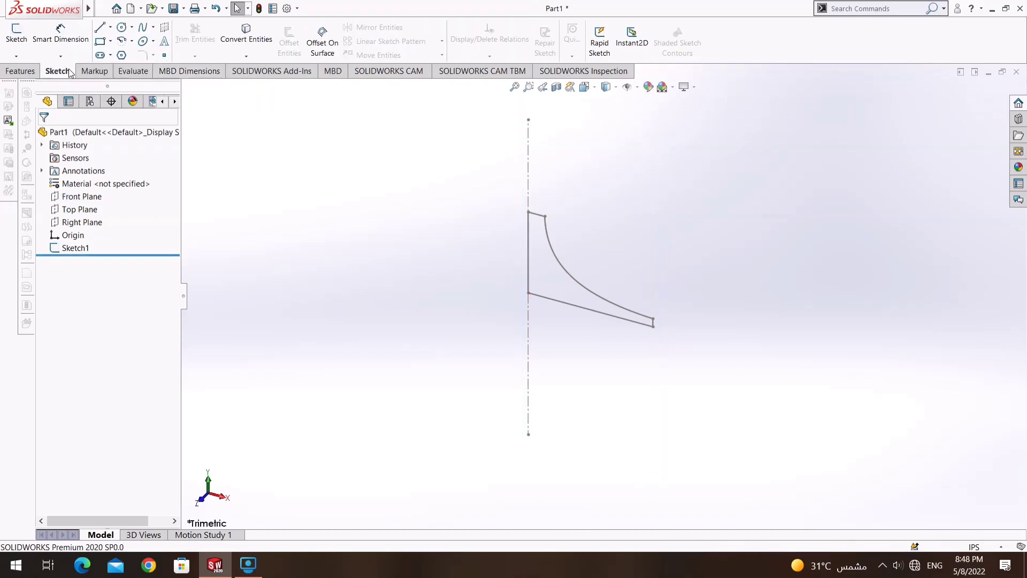
{"action": "left_click", "coordinate": [22, 71]}
{"action": "left_click", "coordinate": [60, 37]}
{"action": "key", "text": "Escape"}
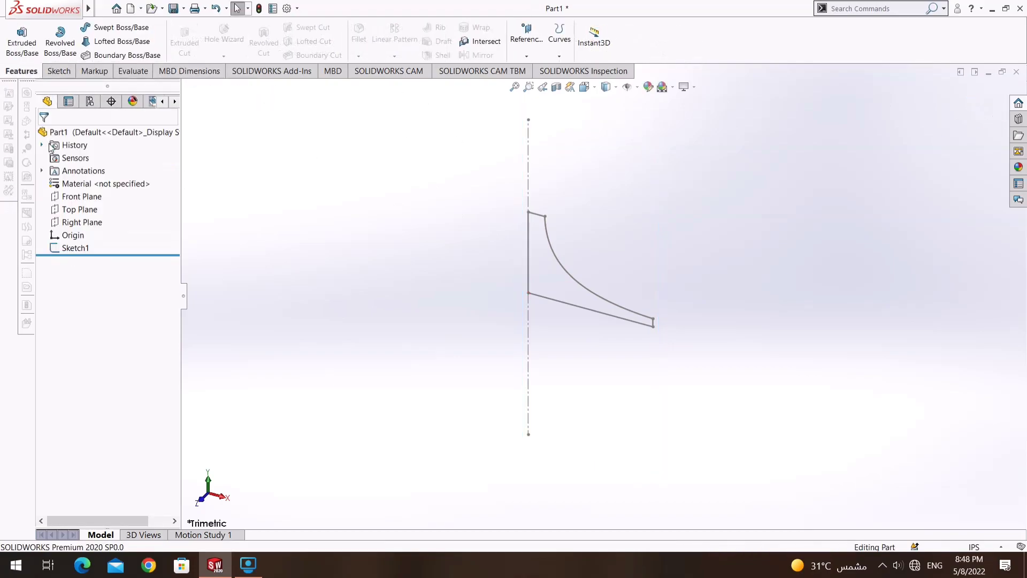
{"action": "left_click", "coordinate": [81, 196]}
{"action": "left_click", "coordinate": [60, 40]}
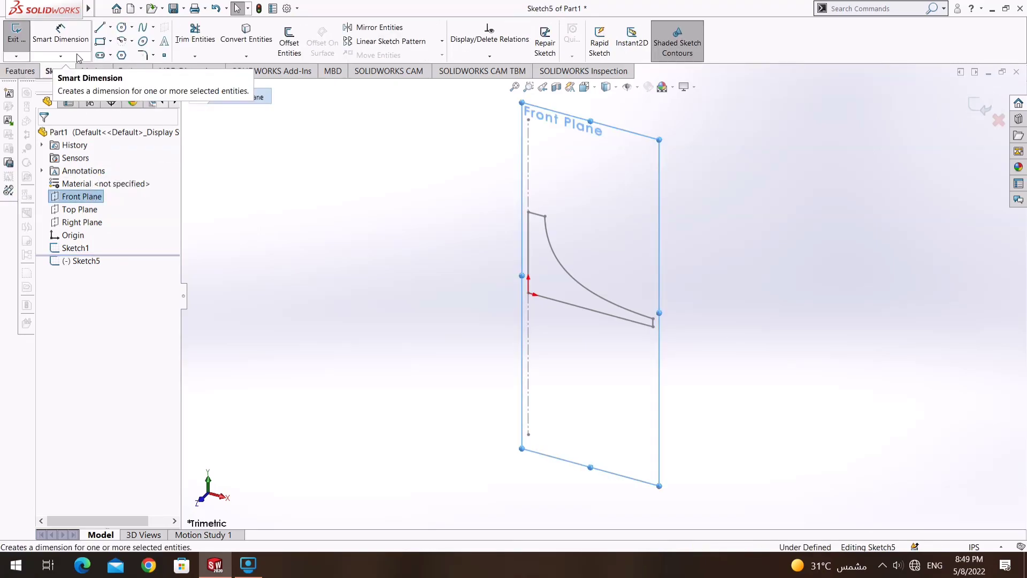
{"action": "left_click", "coordinate": [20, 71]}
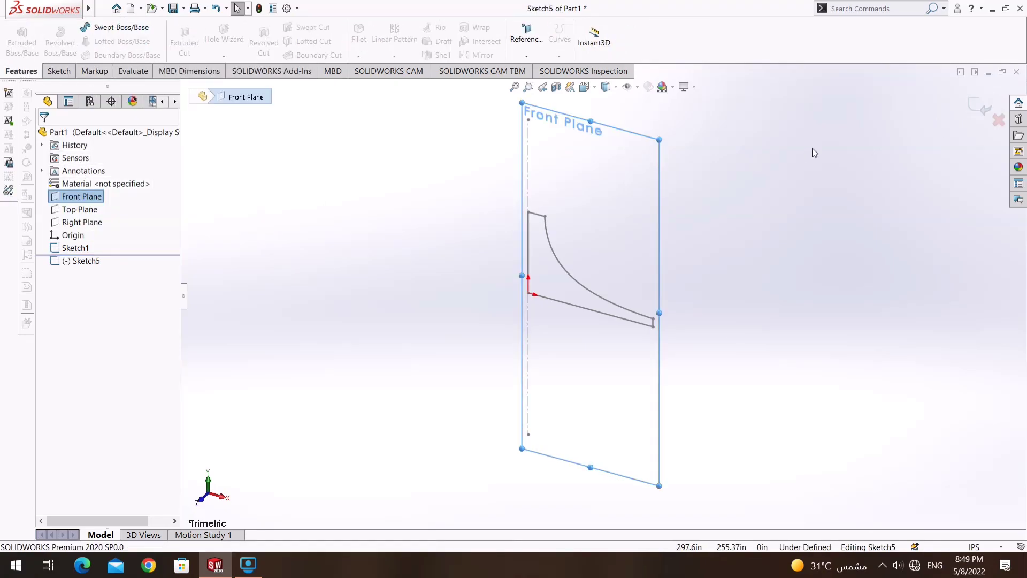
{"action": "left_click", "coordinate": [973, 106]}
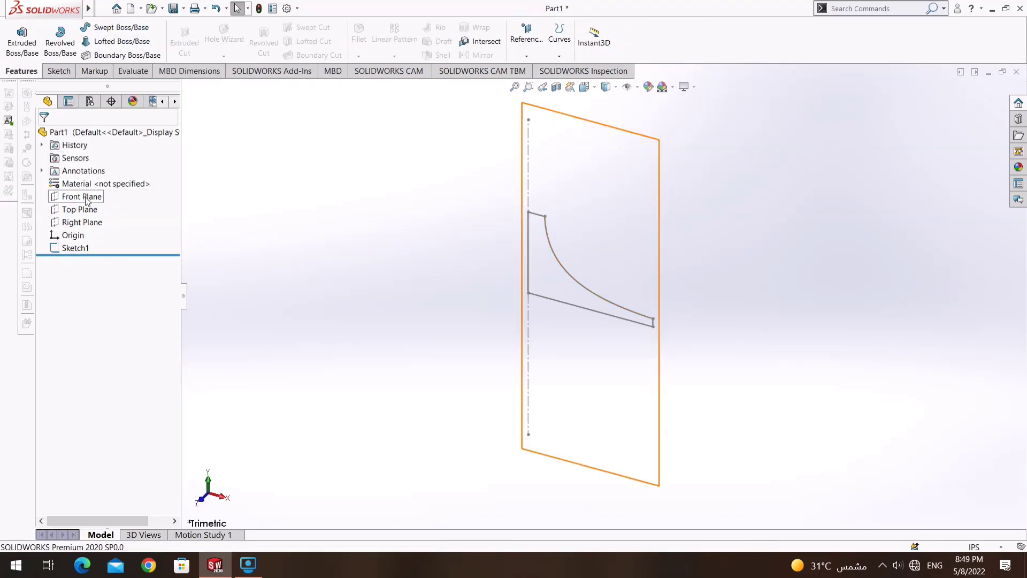
{"action": "left_click", "coordinate": [83, 197]}
{"action": "left_click", "coordinate": [63, 74]}
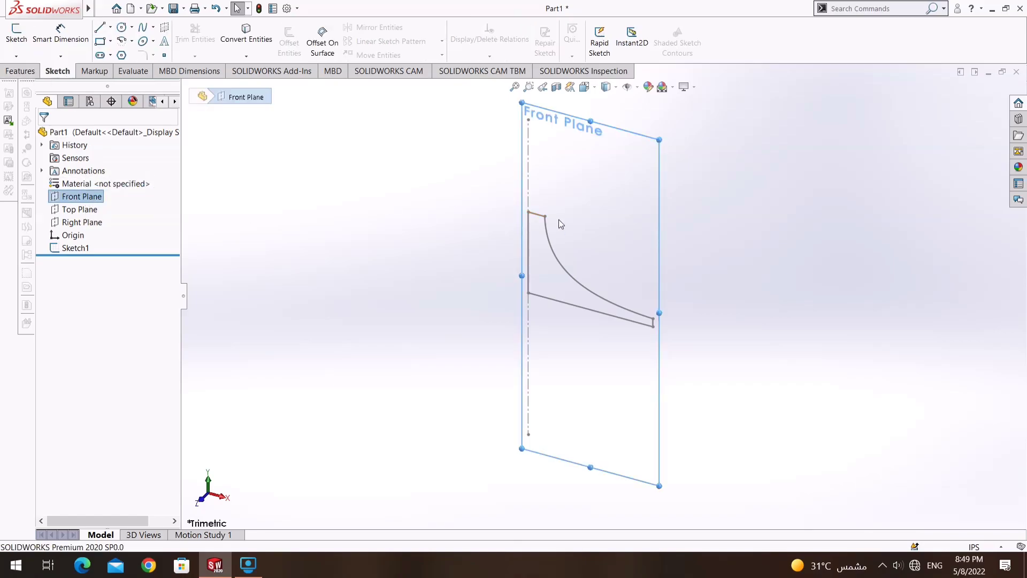
{"action": "left_click", "coordinate": [16, 32]}
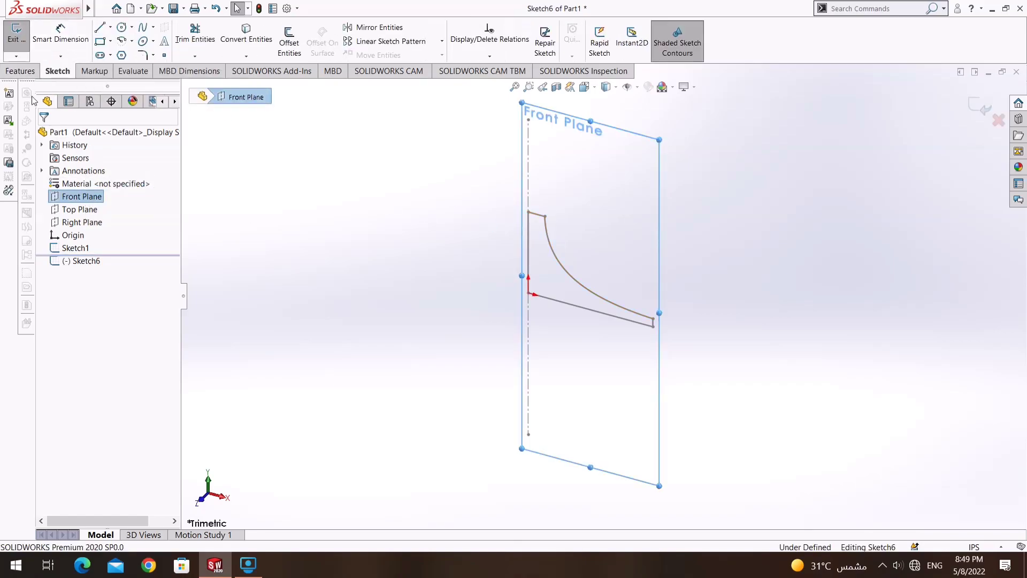
{"action": "left_click", "coordinate": [218, 155]}
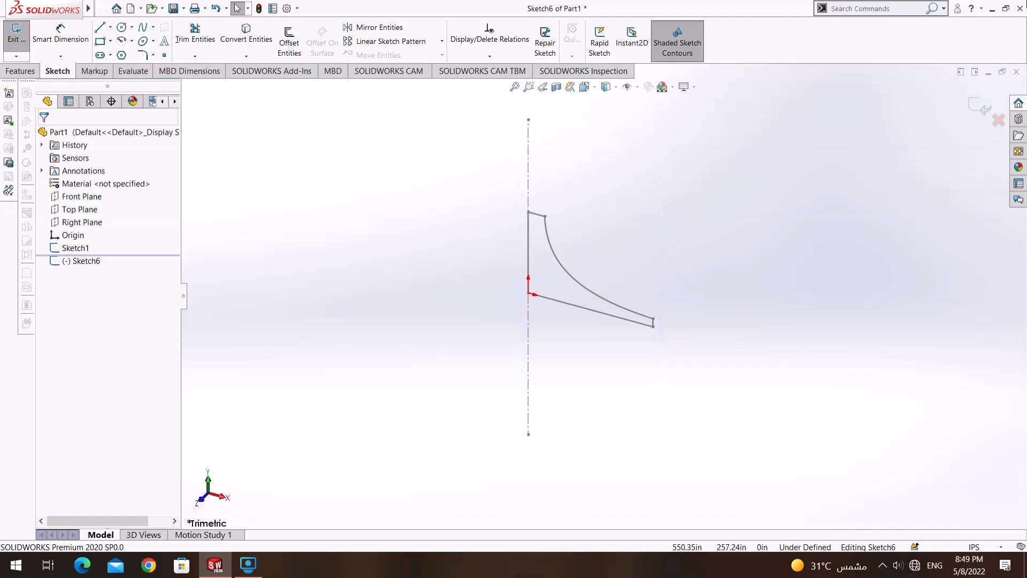
{"action": "left_click", "coordinate": [988, 110]}
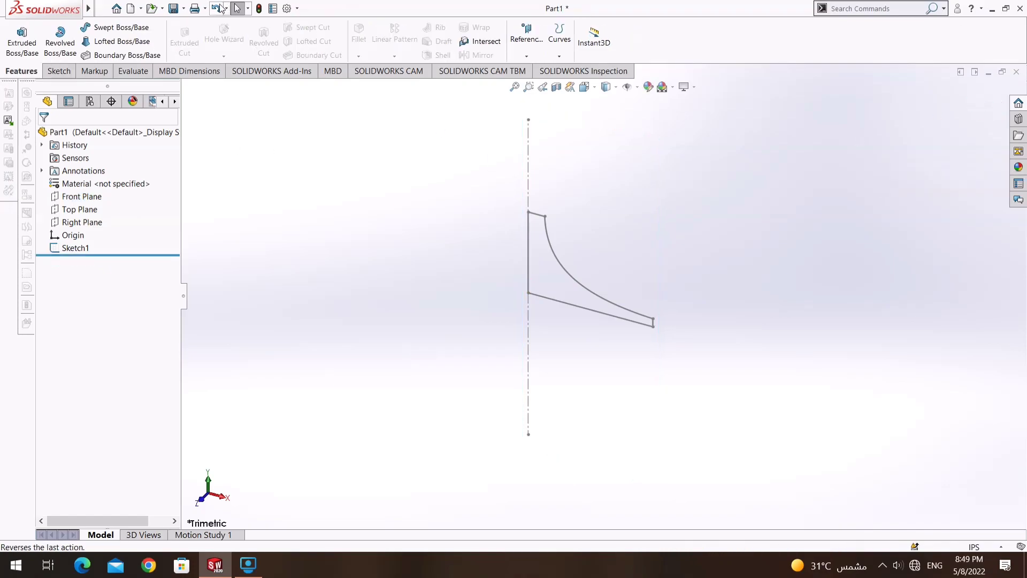
Undo back to Sketch1 and revolve the profile 360° about the centreline as Revolve1.
{"action": "left_click", "coordinate": [221, 8]}
{"action": "middle_click_drag", "start_coordinate": [599, 268], "coordinate": [624, 292]}
{"action": "left_click", "coordinate": [37, 70]}
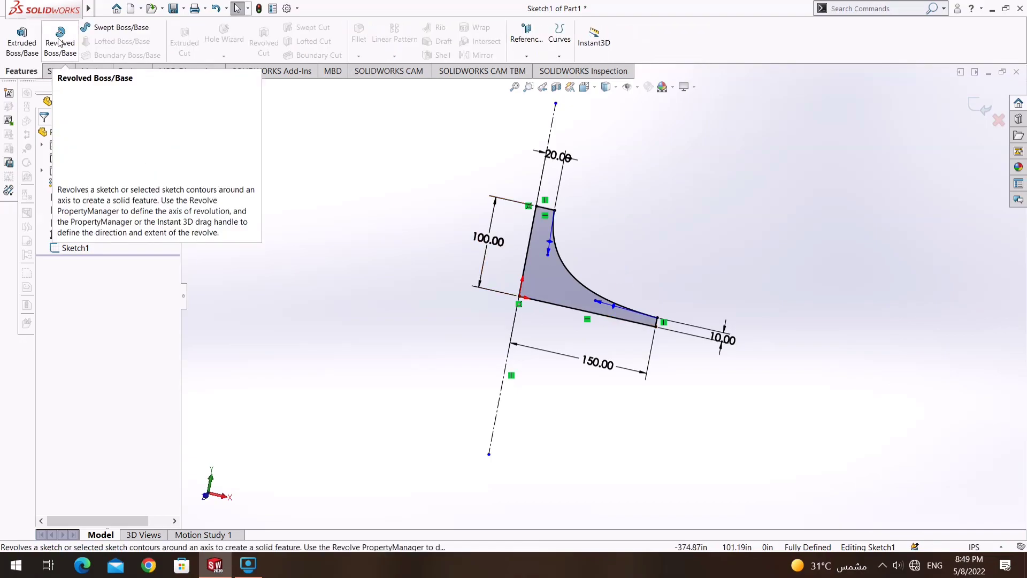
{"action": "left_click", "coordinate": [60, 41]}
{"action": "left_click", "coordinate": [543, 174]}
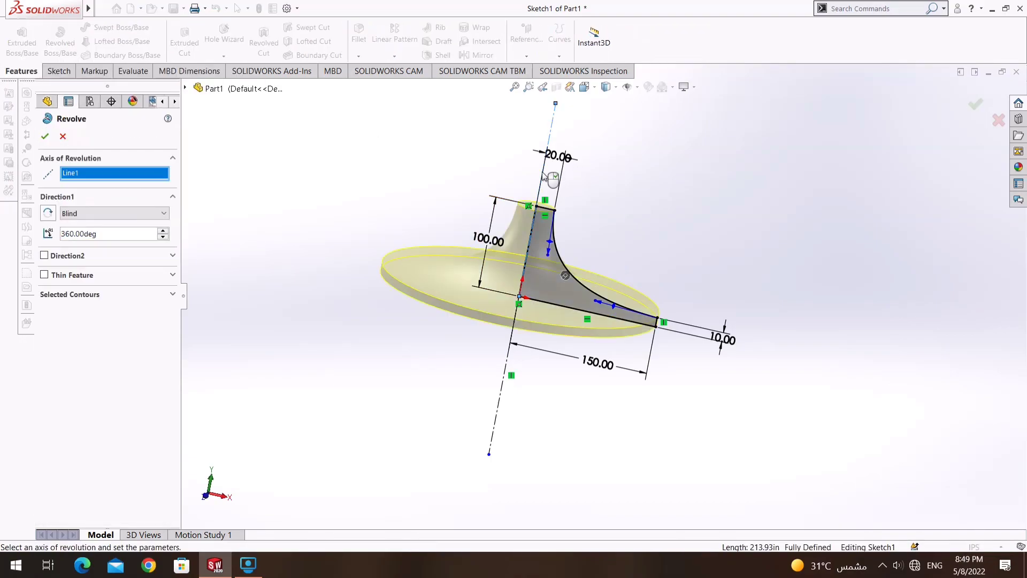
{"action": "left_click", "coordinate": [45, 136]}
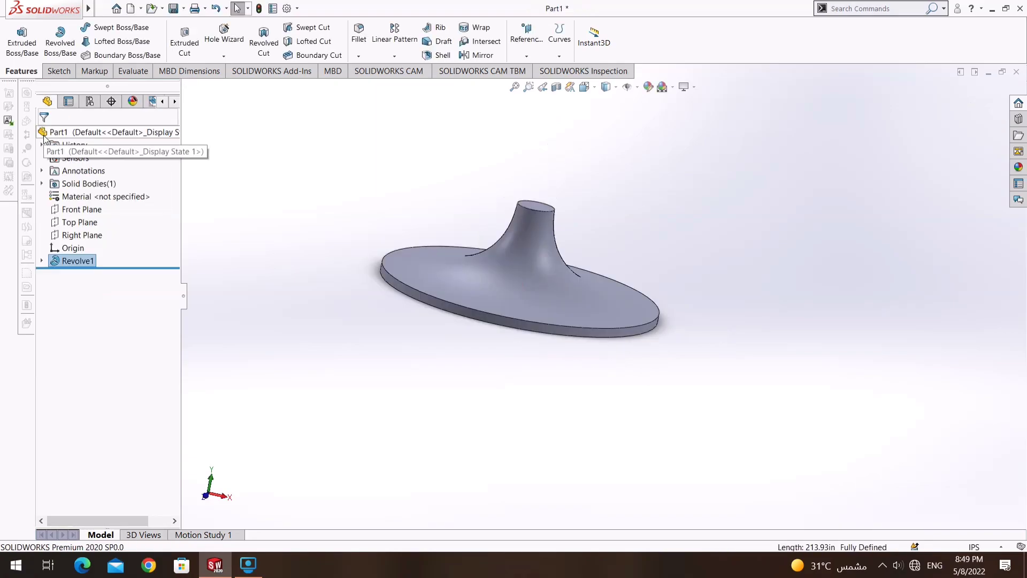
Orient the view normal to the Front Plane, then normal to the Top Plane.
{"action": "right_click", "coordinate": [96, 210]}
{"action": "left_click", "coordinate": [151, 198]}
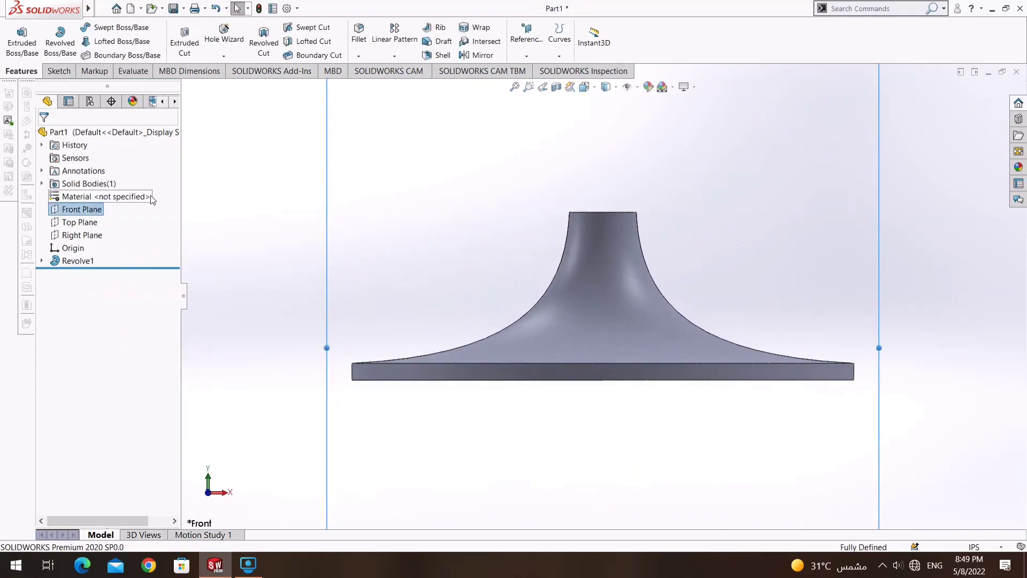
{"action": "right_click", "coordinate": [85, 222]}
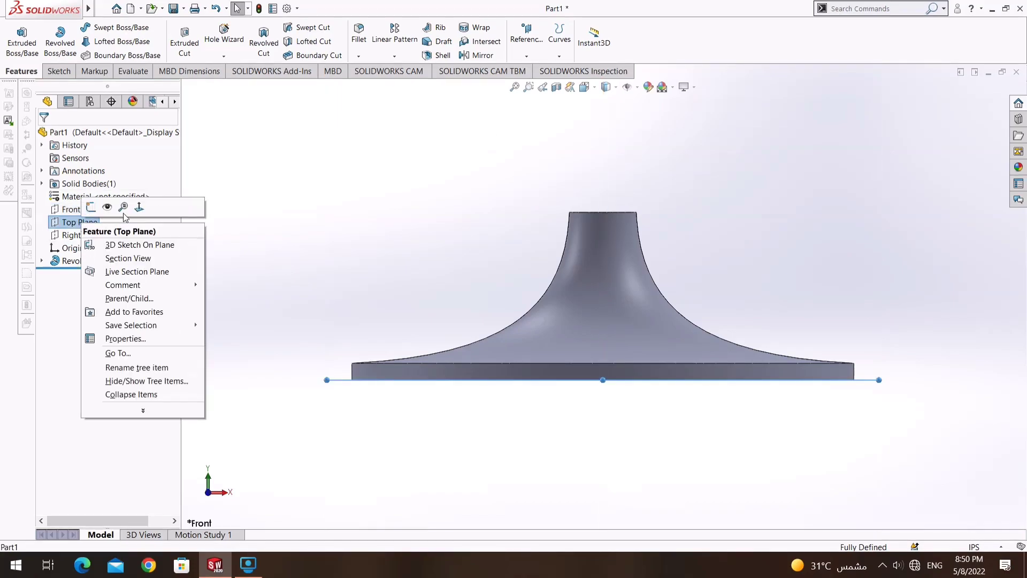
{"action": "left_click", "coordinate": [123, 207]}
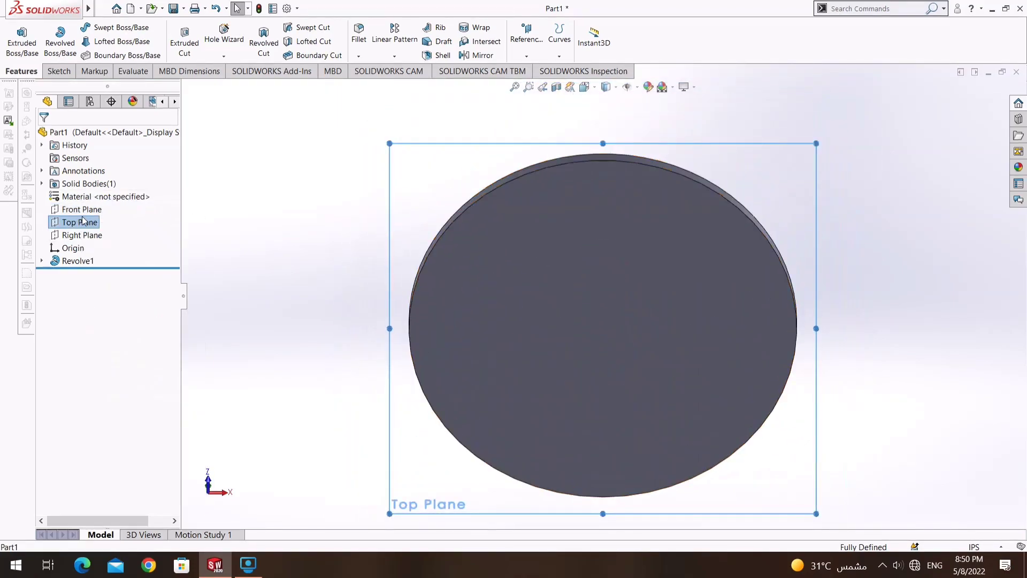
{"action": "right_click", "coordinate": [83, 221]}
{"action": "left_click", "coordinate": [122, 207]}
{"action": "right_click", "coordinate": [83, 221]}
{"action": "left_click", "coordinate": [122, 207]}
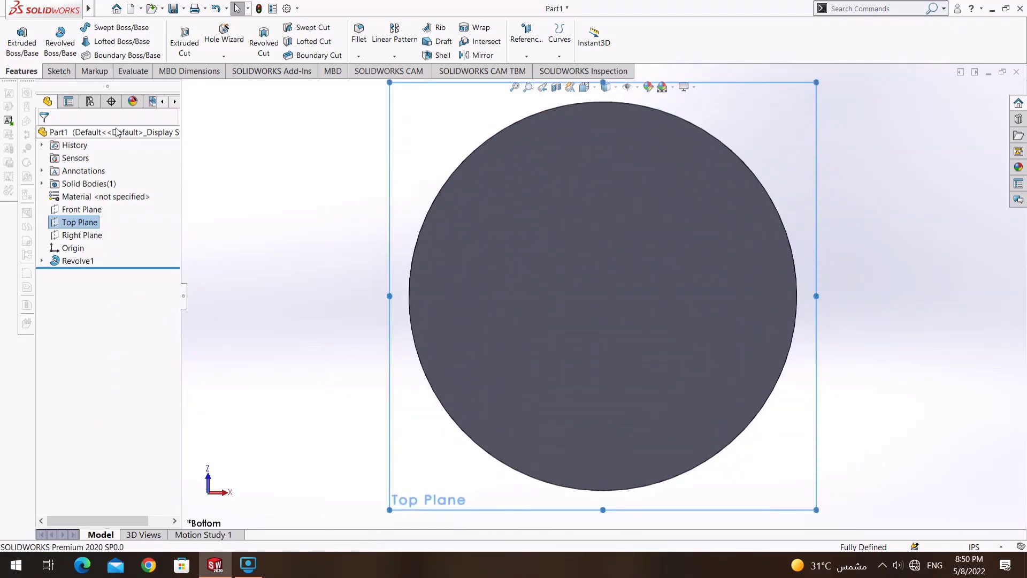
Create reference plane Plane1 on the Top Plane at zero offset.
{"action": "left_click", "coordinate": [527, 33]}
{"action": "left_click", "coordinate": [537, 69]}
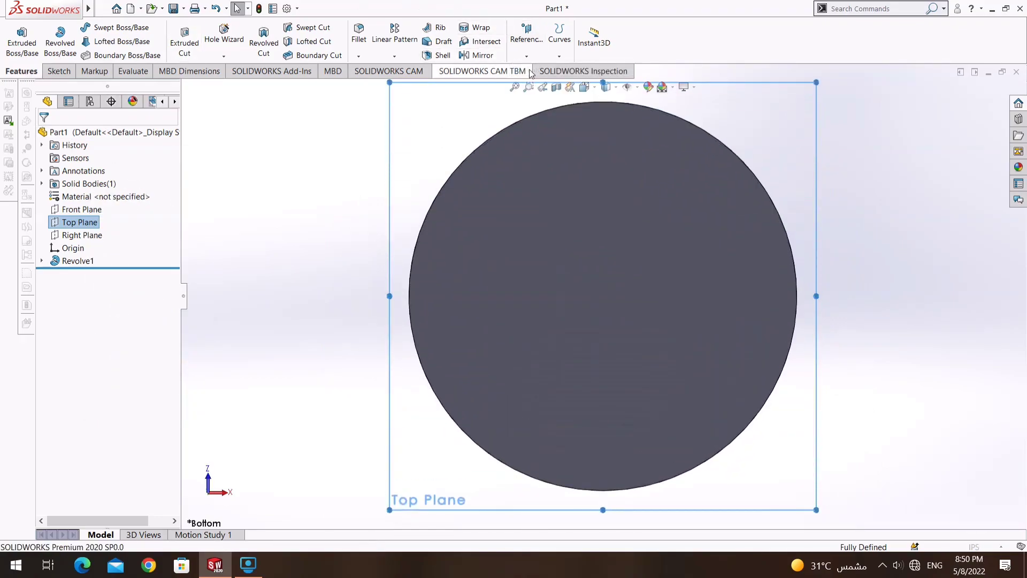
{"action": "scroll", "coordinate": [110, 305], "scroll_direction": "down", "scroll_amount": 1}
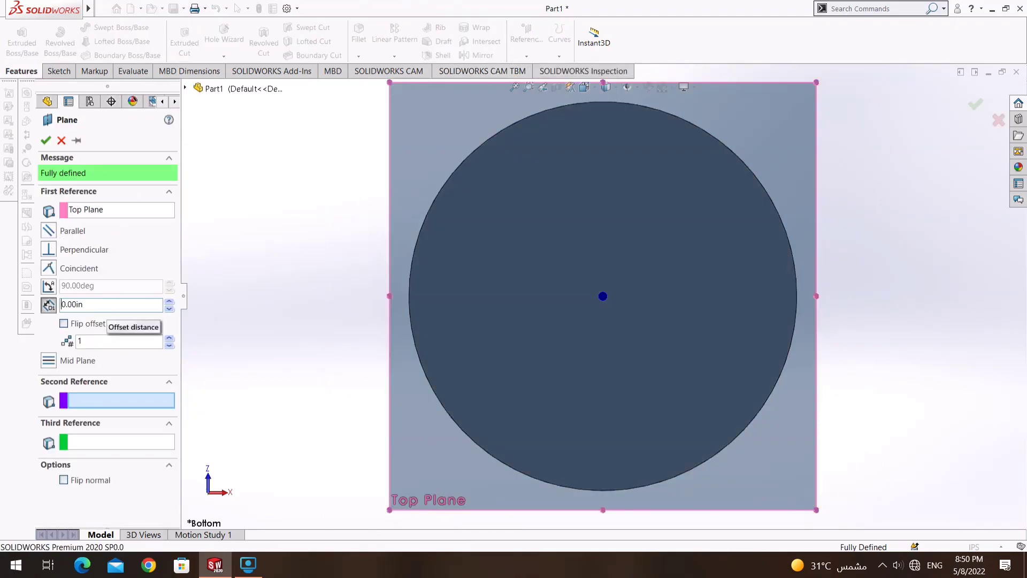
{"action": "left_click", "coordinate": [45, 140]}
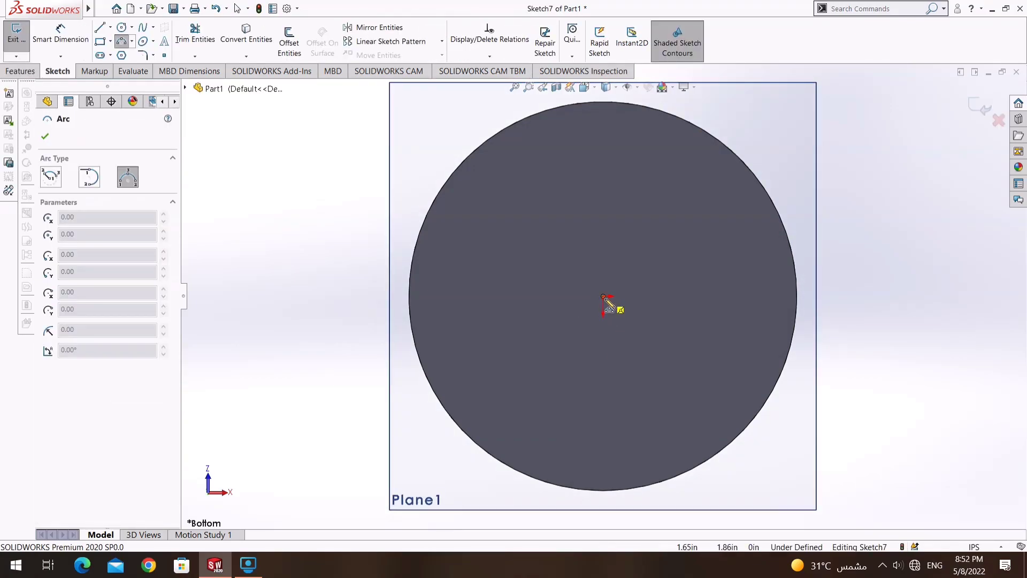
Draw a 3-point arc from the hub centre to the disc rim, plus a short line at its end.
{"action": "left_click", "coordinate": [603, 297]}
{"action": "left_click", "coordinate": [719, 140]}
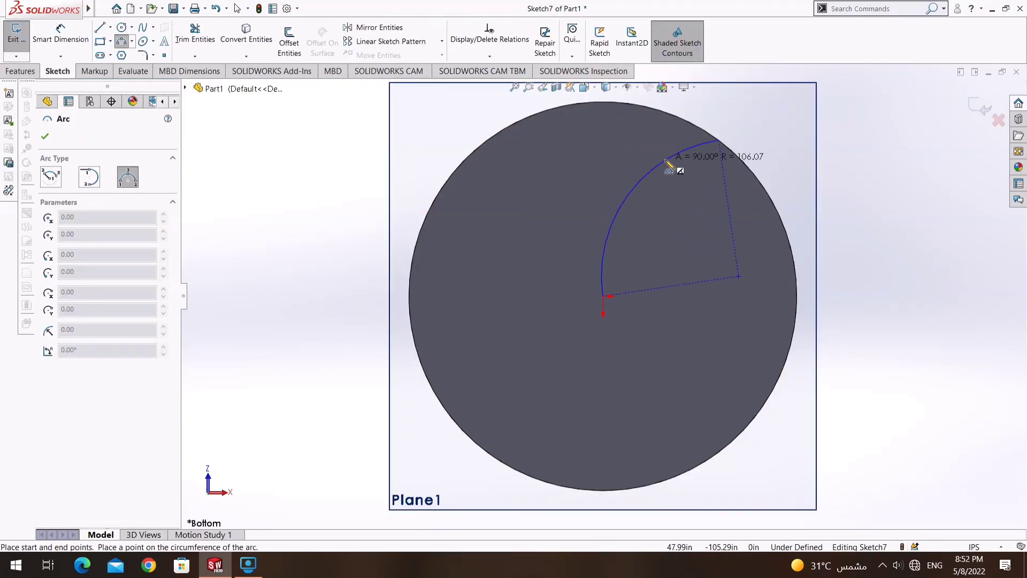
{"action": "left_click", "coordinate": [668, 164]}
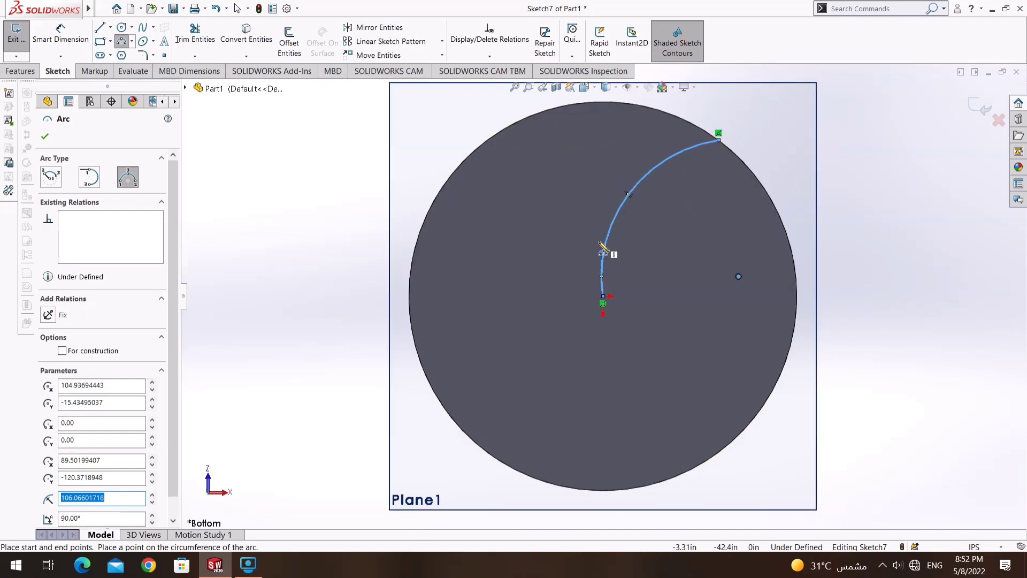
{"action": "key", "text": "l"}
{"action": "scroll", "coordinate": [624, 289], "scroll_direction": "down", "scroll_amount": 5}
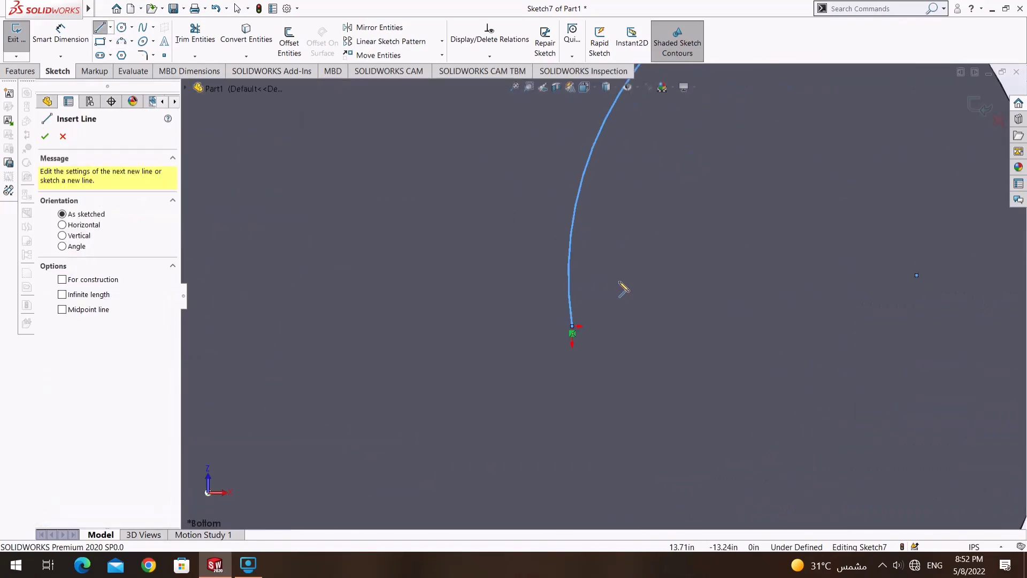
{"action": "left_click", "coordinate": [573, 327]}
{"action": "right_click", "coordinate": [589, 326]}
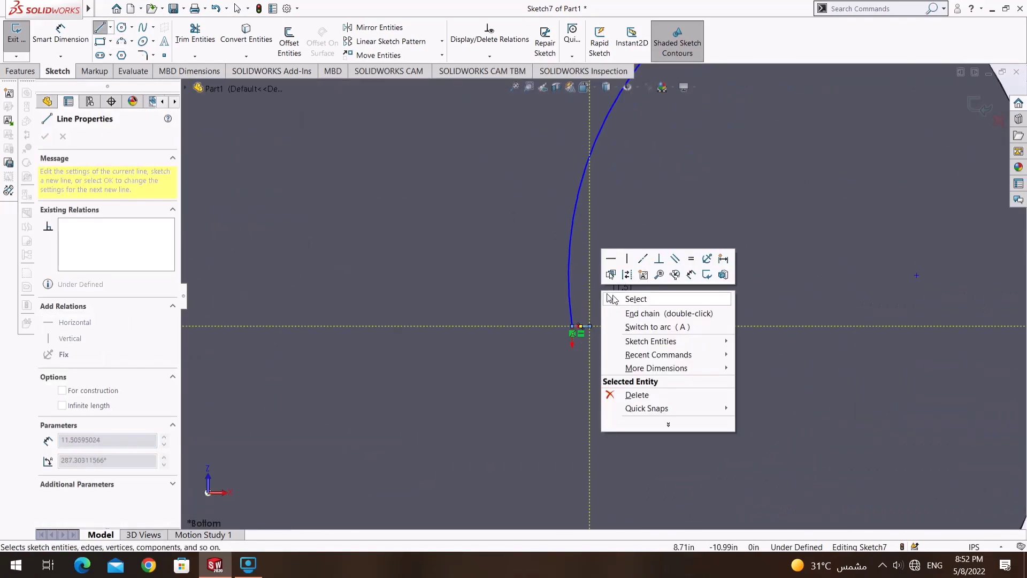
{"action": "left_click", "coordinate": [620, 298]}
Dimension the short line at the arc's end to 1.20in.
{"action": "left_click", "coordinate": [60, 34]}
{"action": "left_click", "coordinate": [582, 327]}
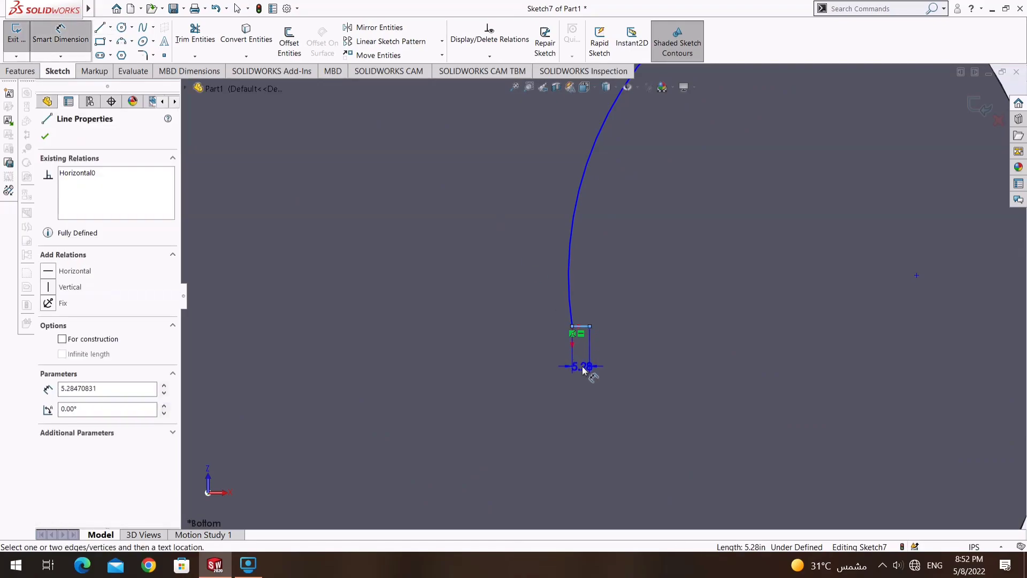
{"action": "left_click", "coordinate": [583, 367]}
{"action": "type", "text": "2"}
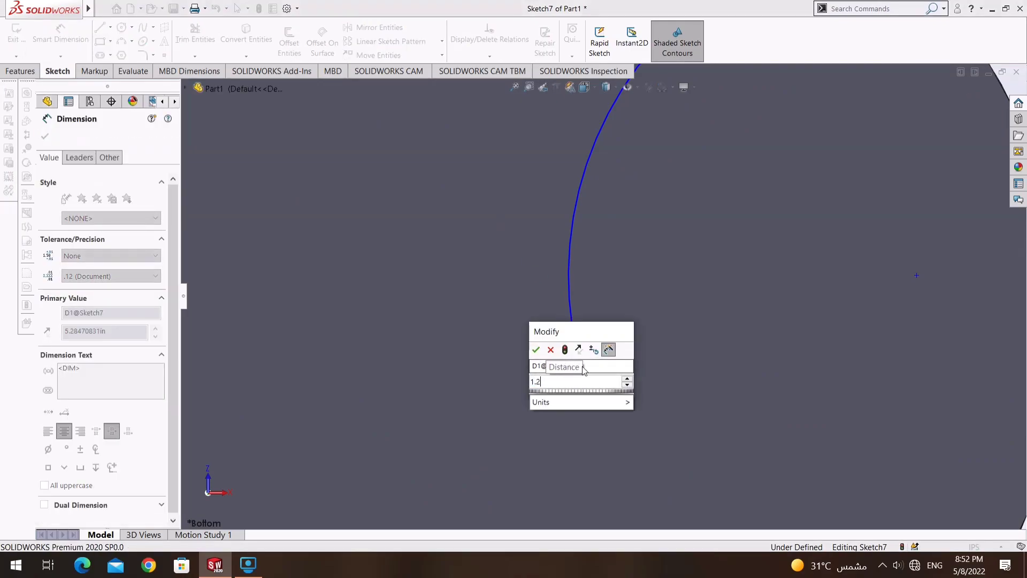
{"action": "key", "text": "Return"}
{"action": "scroll", "coordinate": [695, 311], "scroll_direction": "down", "scroll_amount": 2}
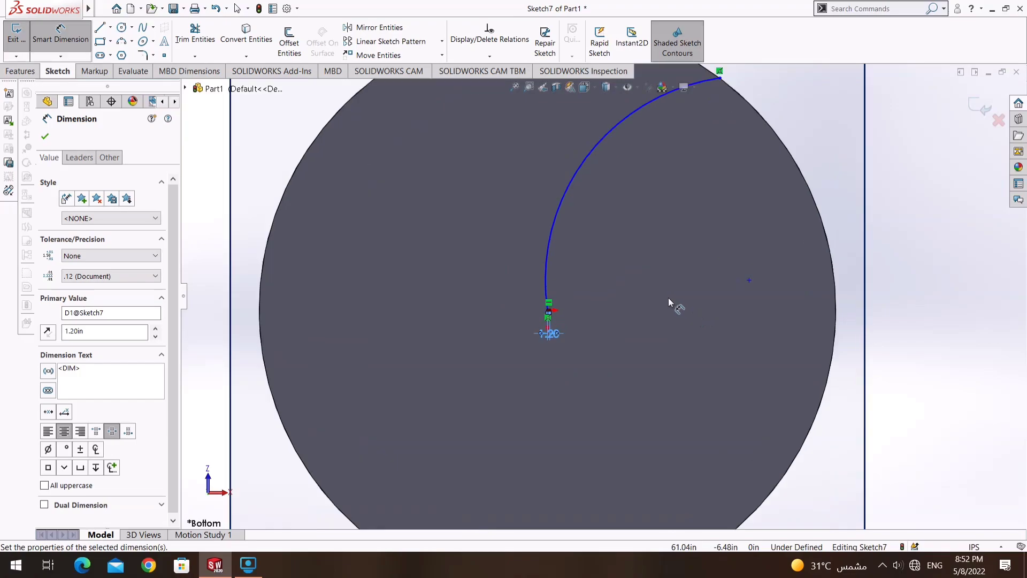
Add a 1.20 wide blade-tip line at the arc's top end.
{"action": "key", "text": "l"}
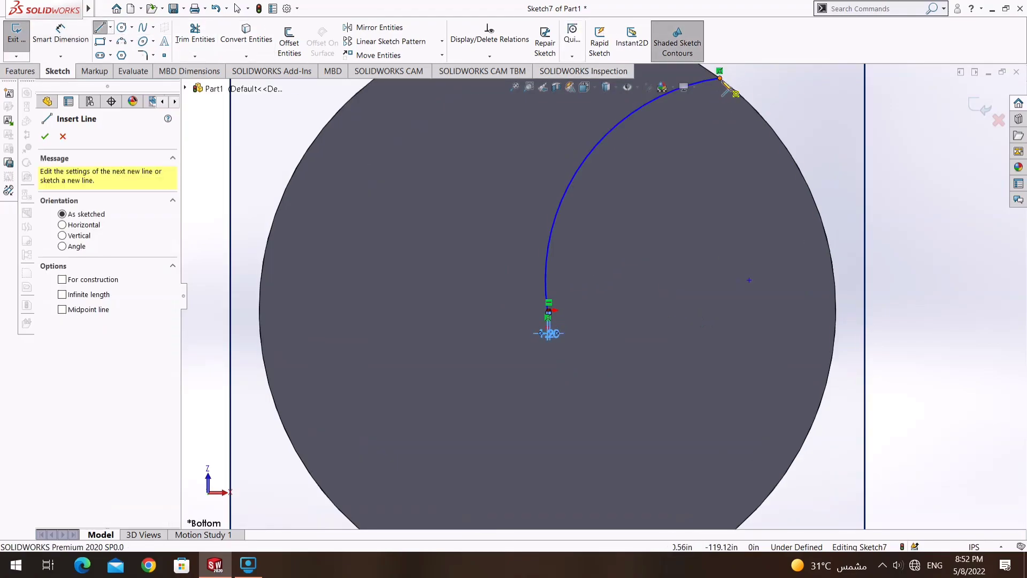
{"action": "left_click", "coordinate": [727, 77]}
{"action": "key", "text": "Escape"}
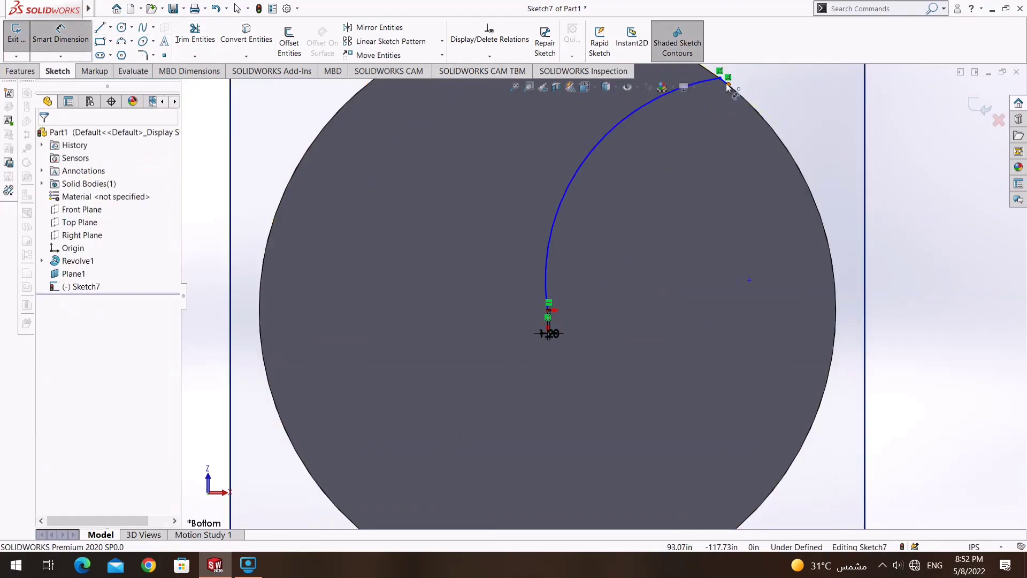
{"action": "left_click", "coordinate": [724, 75]}
{"action": "key", "text": "Return"}
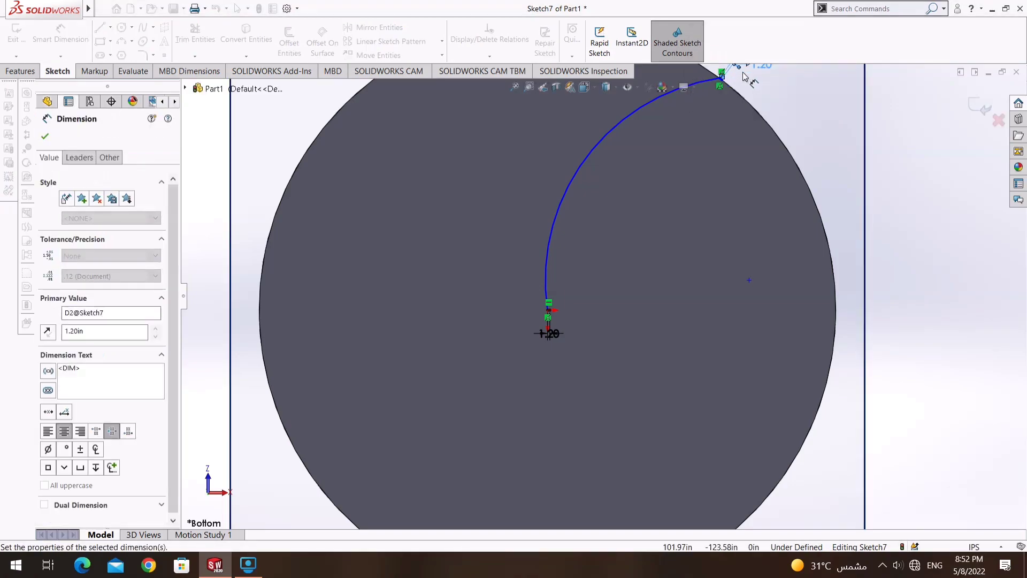
Draw a second arc from the blade tip back toward the centre, then exit Sketch7.
{"action": "left_click", "coordinate": [123, 42]}
{"action": "scroll", "coordinate": [717, 85], "scroll_direction": "down", "scroll_amount": 3}
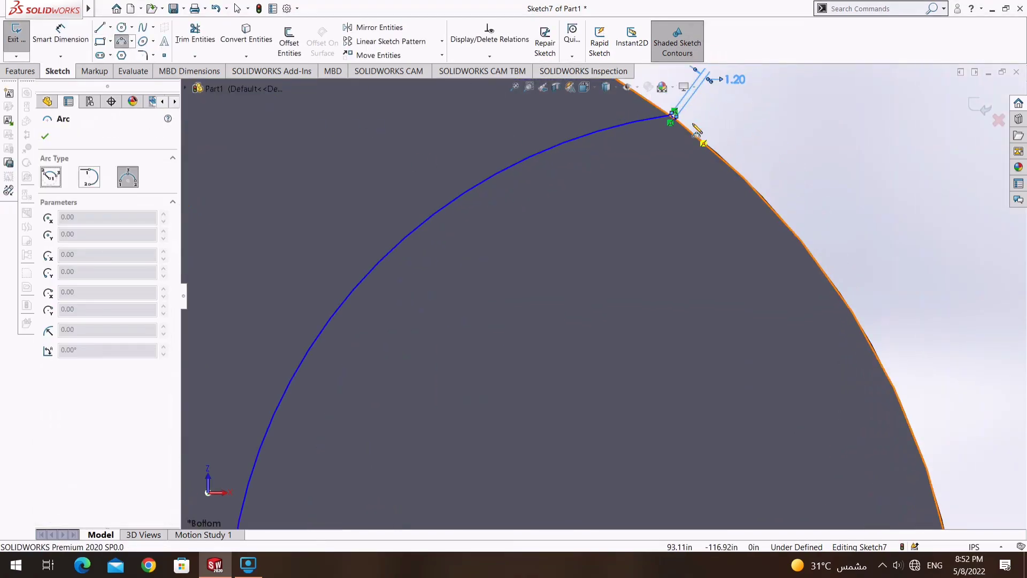
{"action": "left_click", "coordinate": [665, 119]}
{"action": "scroll", "coordinate": [386, 350], "scroll_direction": "up", "scroll_amount": 3}
{"action": "scroll", "coordinate": [591, 344], "scroll_direction": "down", "scroll_amount": 5}
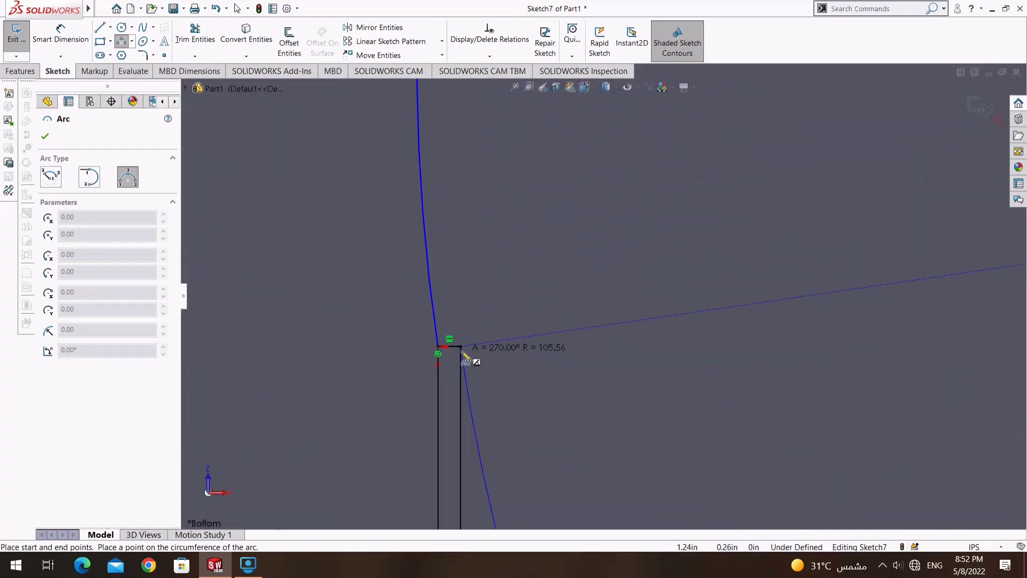
{"action": "scroll", "coordinate": [625, 156], "scroll_direction": "up", "scroll_amount": 2}
{"action": "scroll", "coordinate": [669, 171], "scroll_direction": "up", "scroll_amount": 2}
{"action": "scroll", "coordinate": [690, 181], "scroll_direction": "up", "scroll_amount": 2}
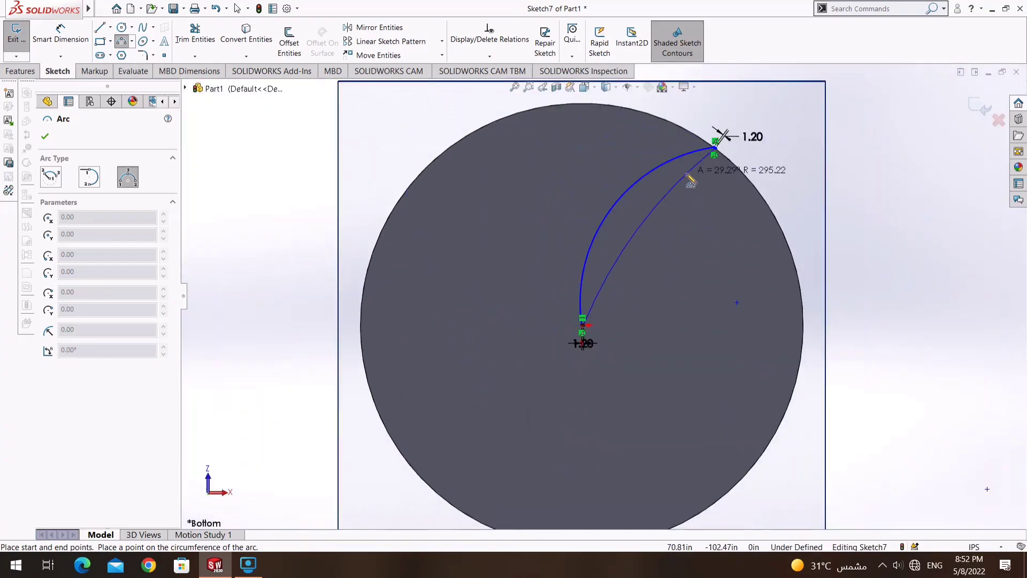
{"action": "scroll", "coordinate": [691, 181], "scroll_direction": "down", "scroll_amount": 2}
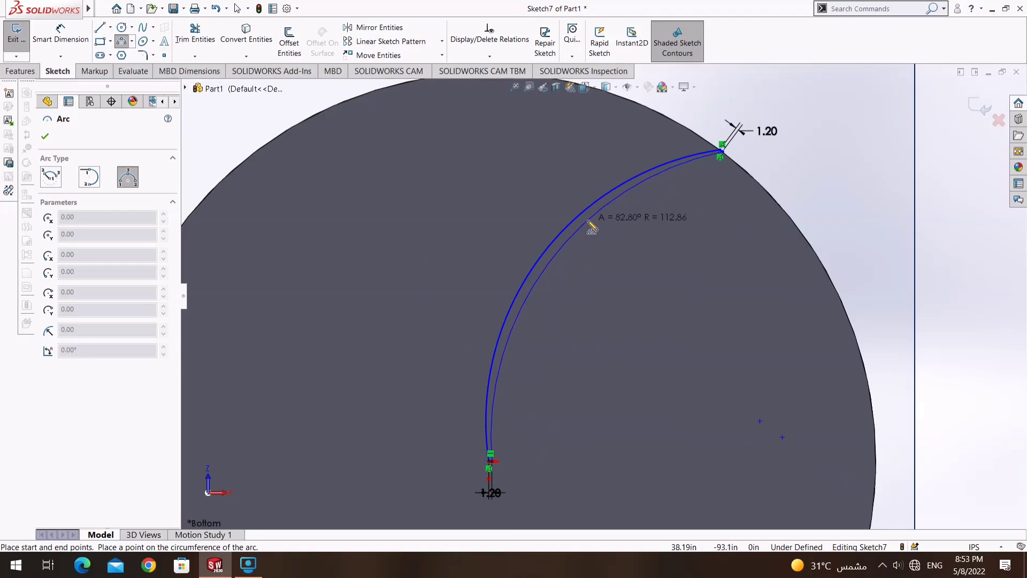
{"action": "scroll", "coordinate": [592, 227], "scroll_direction": "up", "scroll_amount": 1}
{"action": "scroll", "coordinate": [588, 230], "scroll_direction": "up", "scroll_amount": 3}
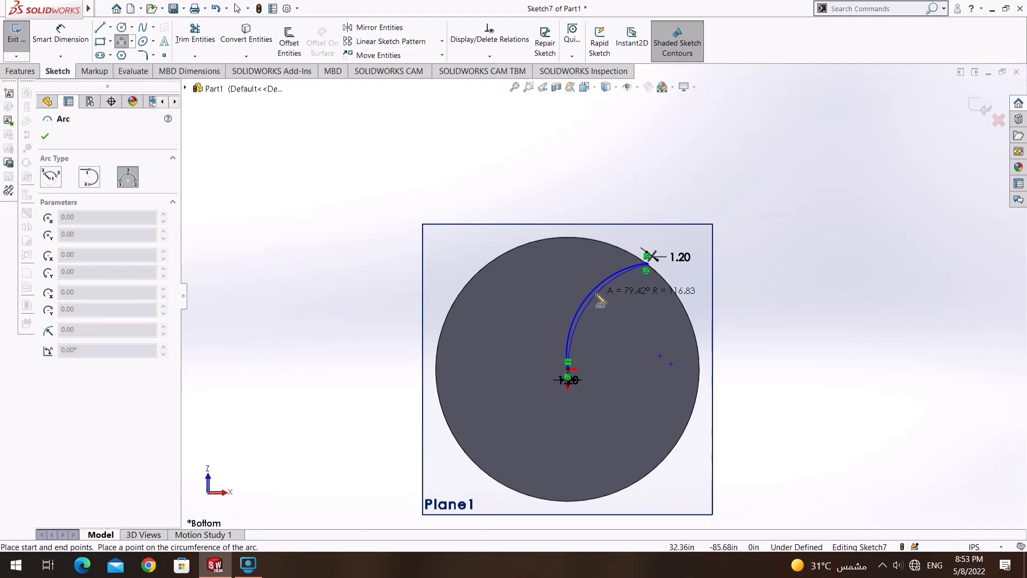
{"action": "scroll", "coordinate": [600, 301], "scroll_direction": "down", "scroll_amount": 2}
{"action": "left_click", "coordinate": [601, 298]}
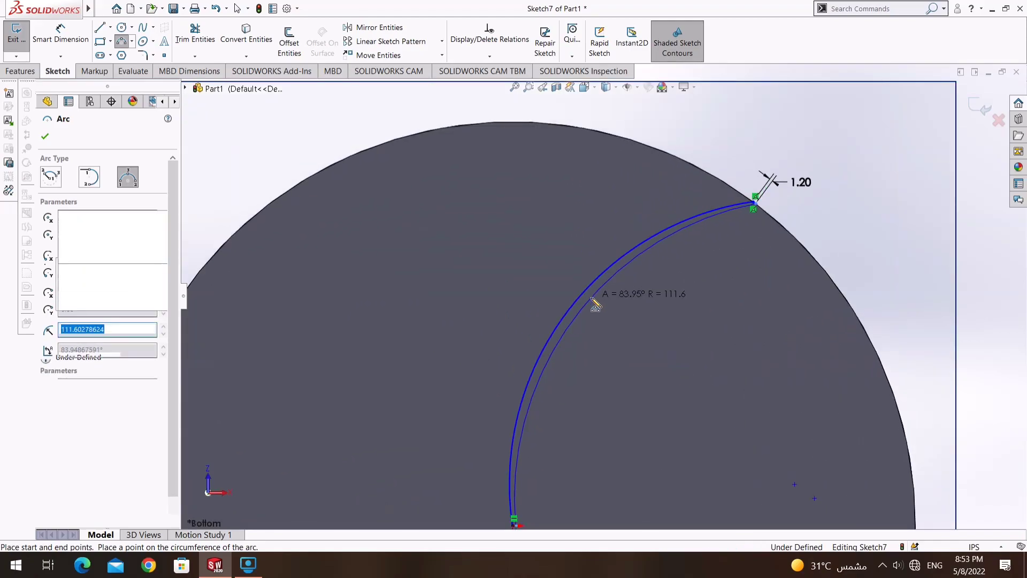
{"action": "scroll", "coordinate": [641, 395], "scroll_direction": "down", "scroll_amount": 2}
{"action": "scroll", "coordinate": [642, 394], "scroll_direction": "up", "scroll_amount": 4}
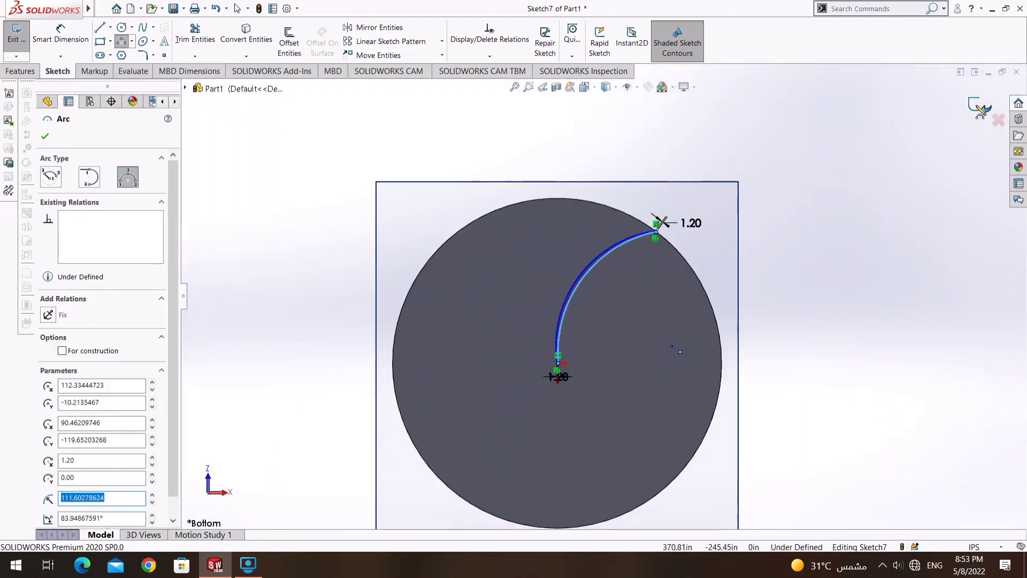
{"action": "key", "text": "Escape"}
{"action": "left_click", "coordinate": [16, 32]}
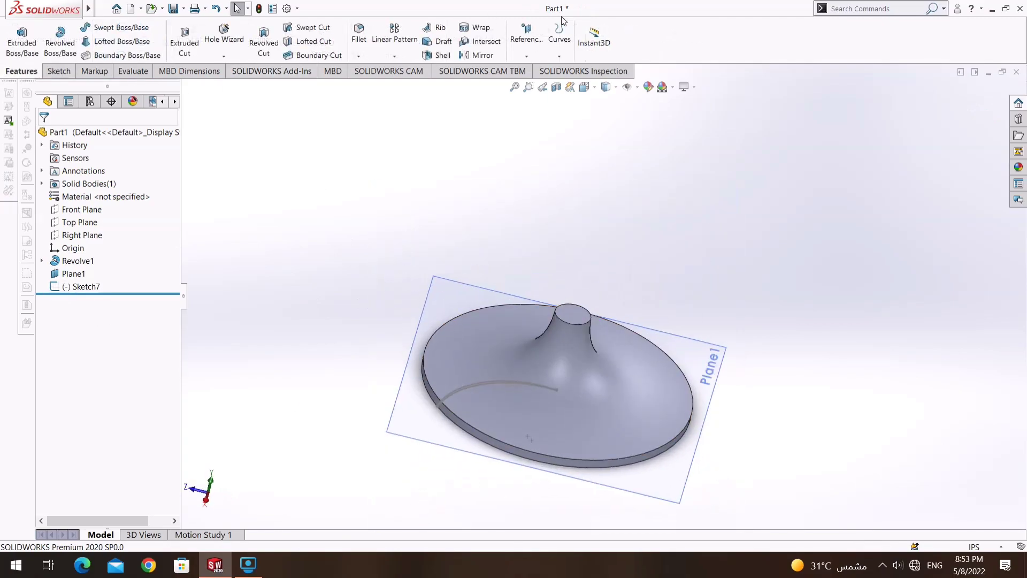
Create reference plane Plane2 on the top face of the hub's neck.
{"action": "left_click", "coordinate": [527, 32]}
{"action": "left_click", "coordinate": [535, 69]}
{"action": "left_click", "coordinate": [573, 314]}
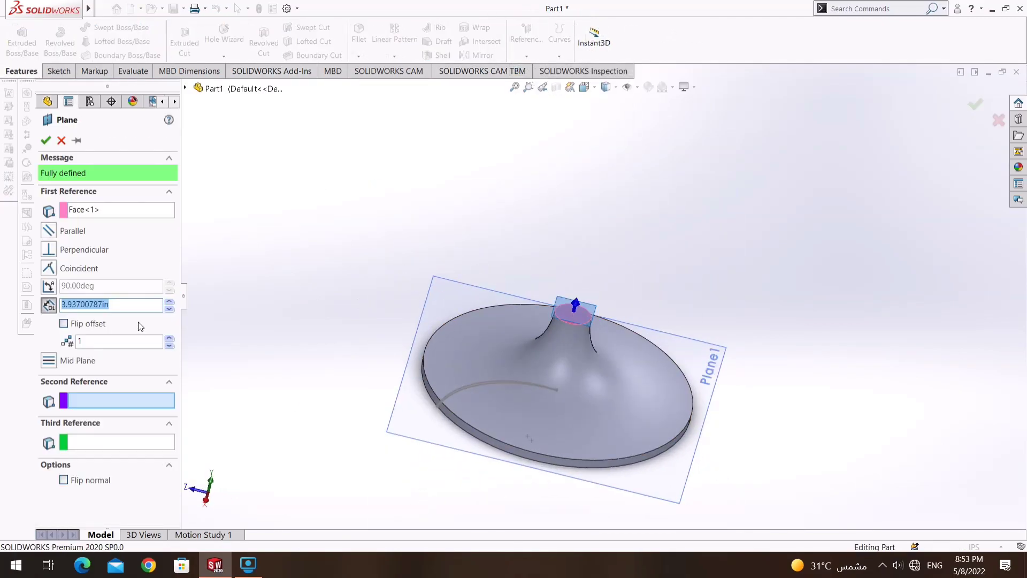
{"action": "left_click", "coordinate": [45, 140]}
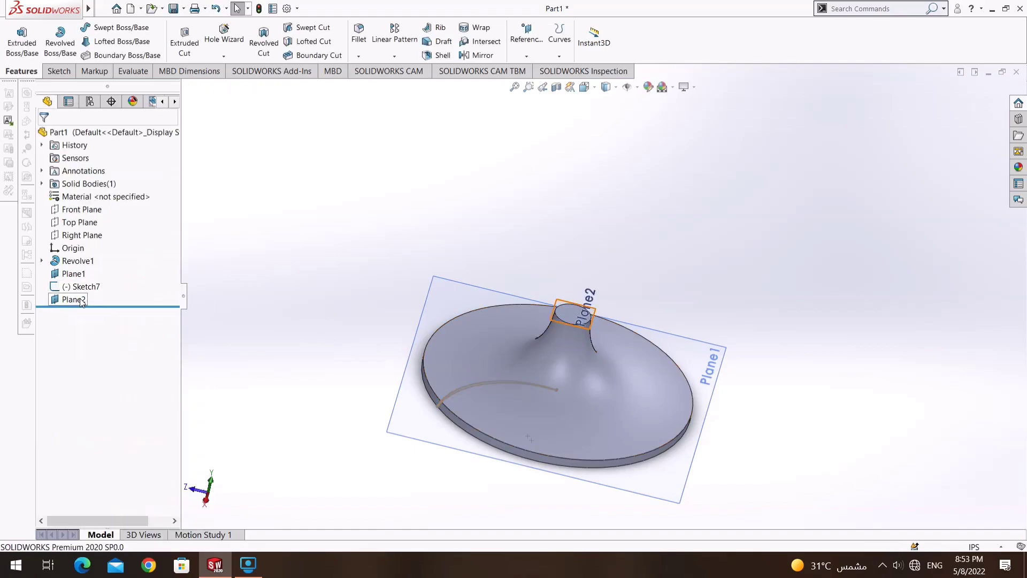
View Plane2 normal-to and start a new sketch on it.
{"action": "right_click", "coordinate": [75, 299]}
{"action": "left_click", "coordinate": [143, 288]}
{"action": "right_click", "coordinate": [83, 300]}
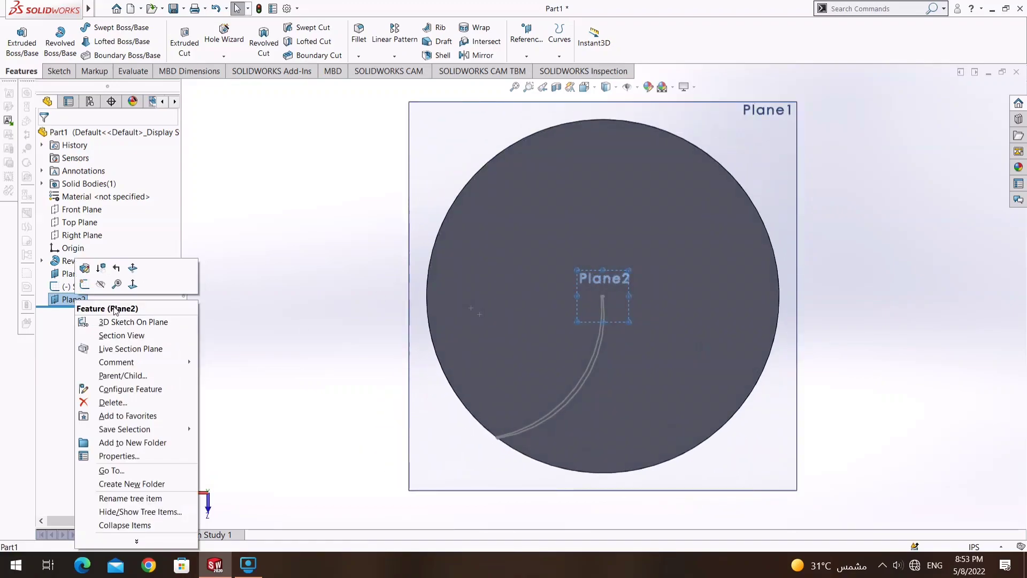
{"action": "left_click", "coordinate": [144, 287]}
{"action": "left_click", "coordinate": [63, 71]}
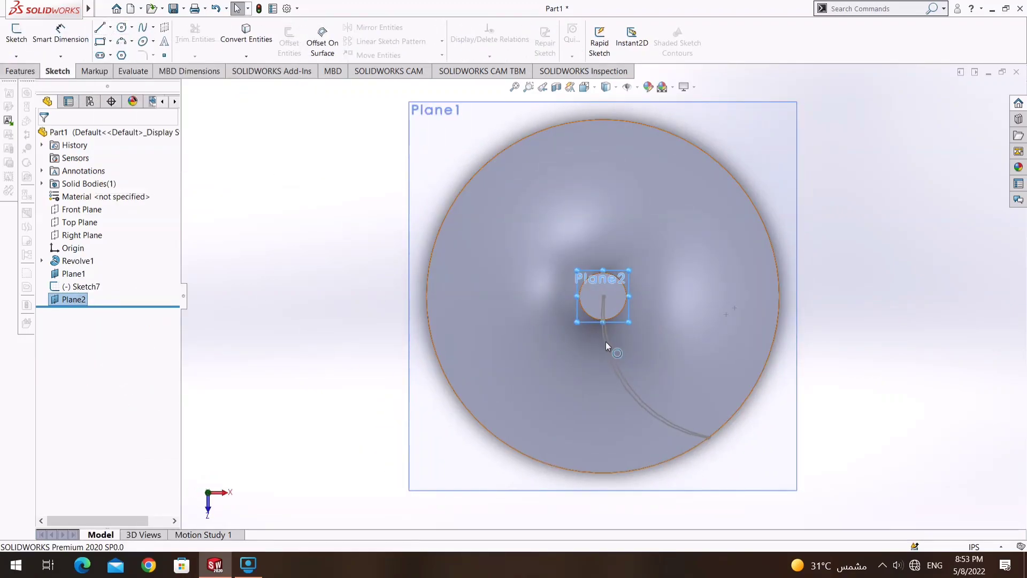
{"action": "scroll", "coordinate": [616, 364], "scroll_direction": "down", "scroll_amount": 3}
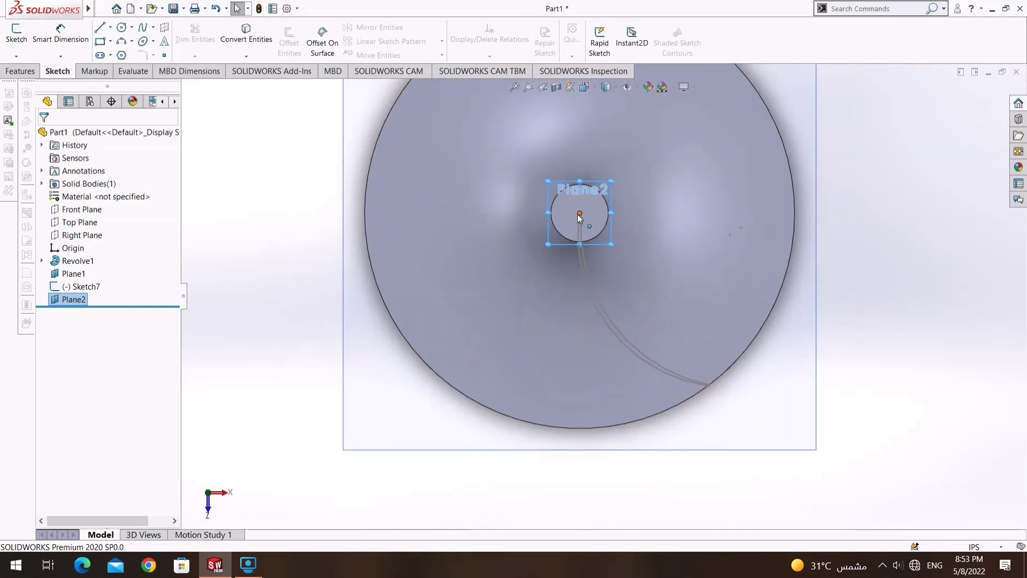
{"action": "left_click", "coordinate": [579, 216]}
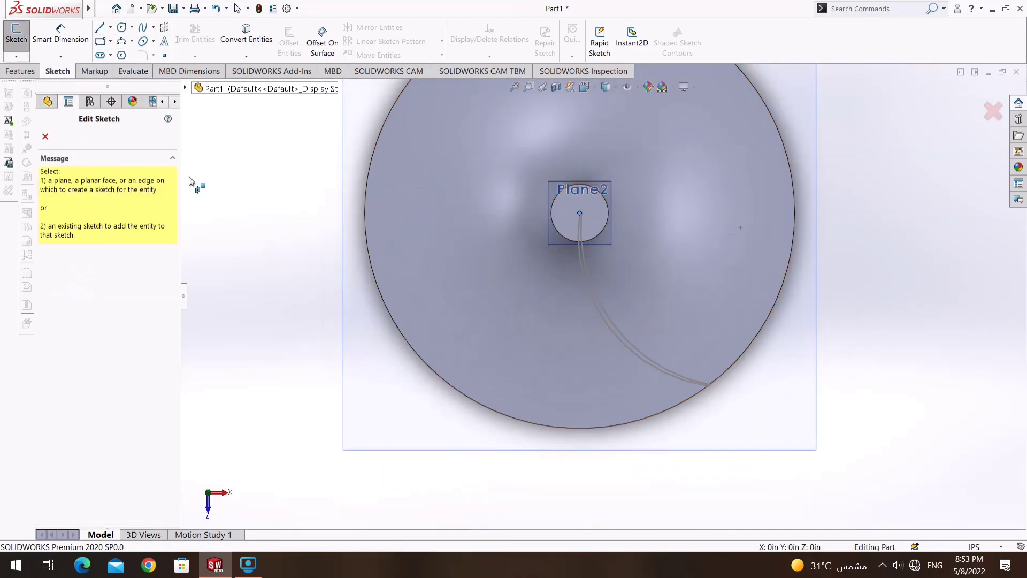
{"action": "right_click", "coordinate": [84, 299]}
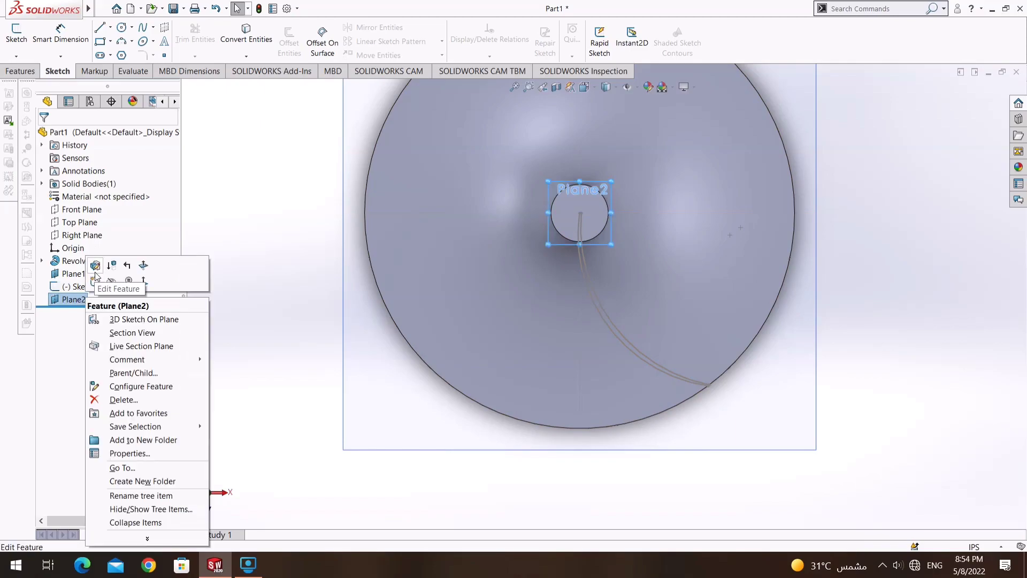
On Plane2, sketch a hub-centre-to-rim line plus a short rim segment dimensioned 1.20in.
{"action": "left_click", "coordinate": [100, 27]}
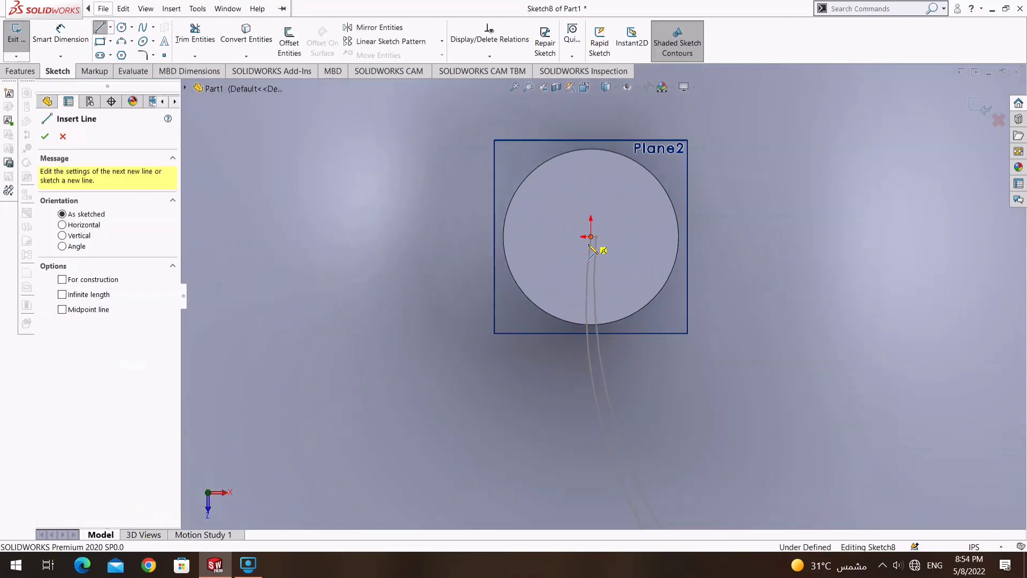
{"action": "left_click", "coordinate": [599, 279]}
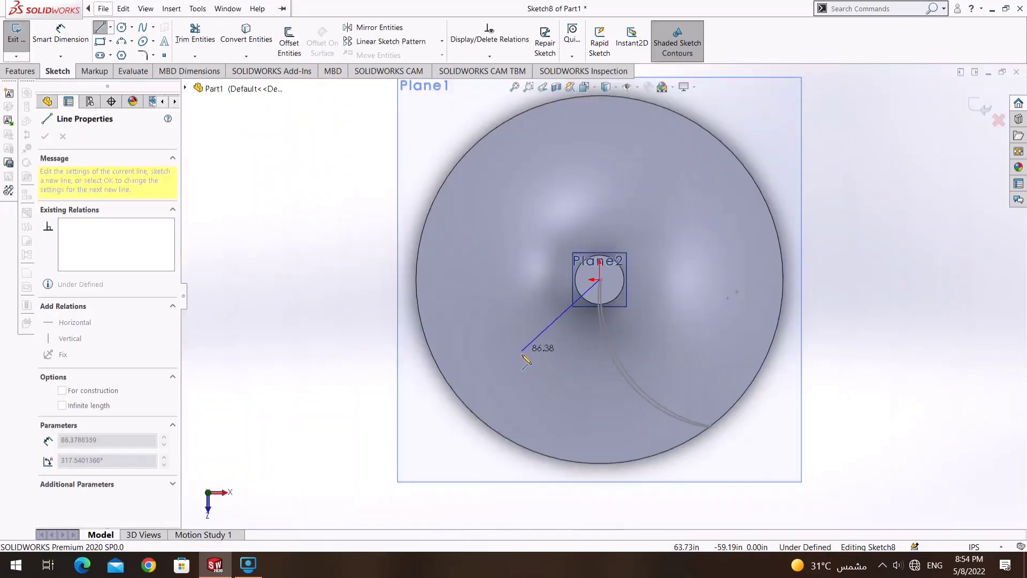
{"action": "scroll", "coordinate": [527, 361], "scroll_direction": "down", "scroll_amount": 2}
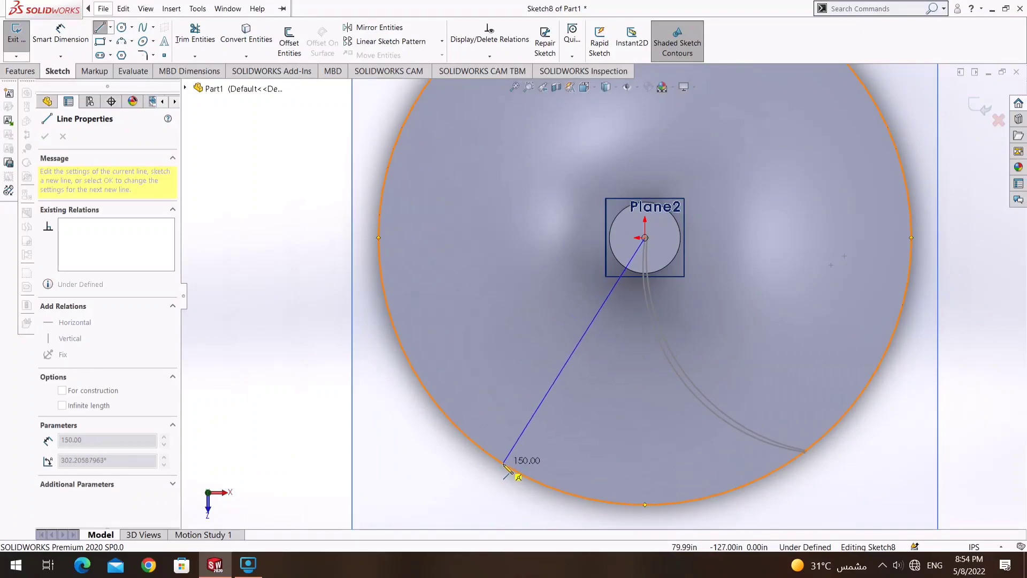
{"action": "left_click", "coordinate": [504, 464]}
{"action": "scroll", "coordinate": [505, 461], "scroll_direction": "down", "scroll_amount": 3}
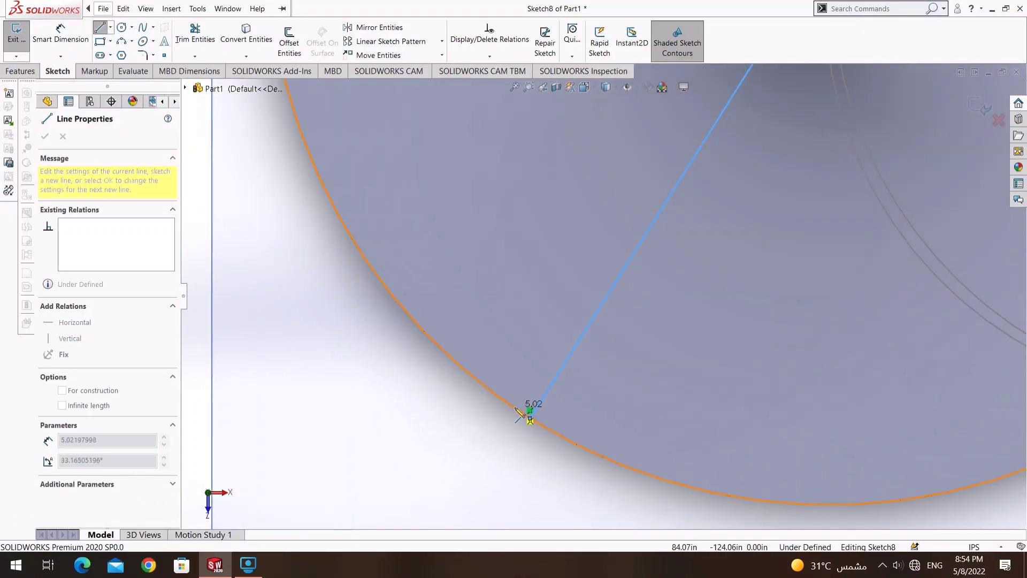
{"action": "left_click", "coordinate": [514, 407]}
{"action": "right_click_drag", "start_coordinate": [515, 407], "coordinate": [448, 384]}
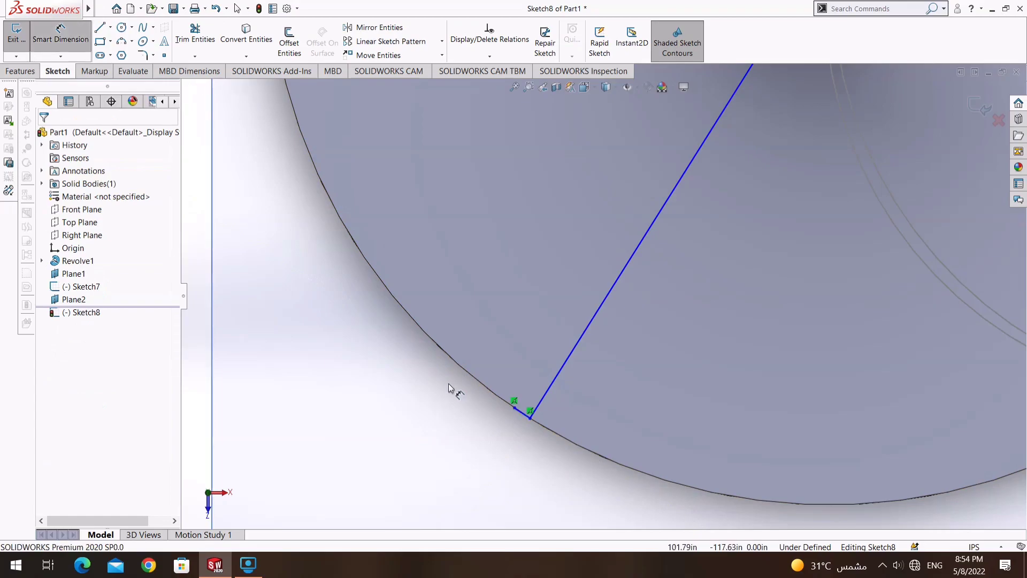
{"action": "left_click", "coordinate": [522, 418]}
{"action": "left_click", "coordinate": [489, 453]}
{"action": "key", "text": "Return"}
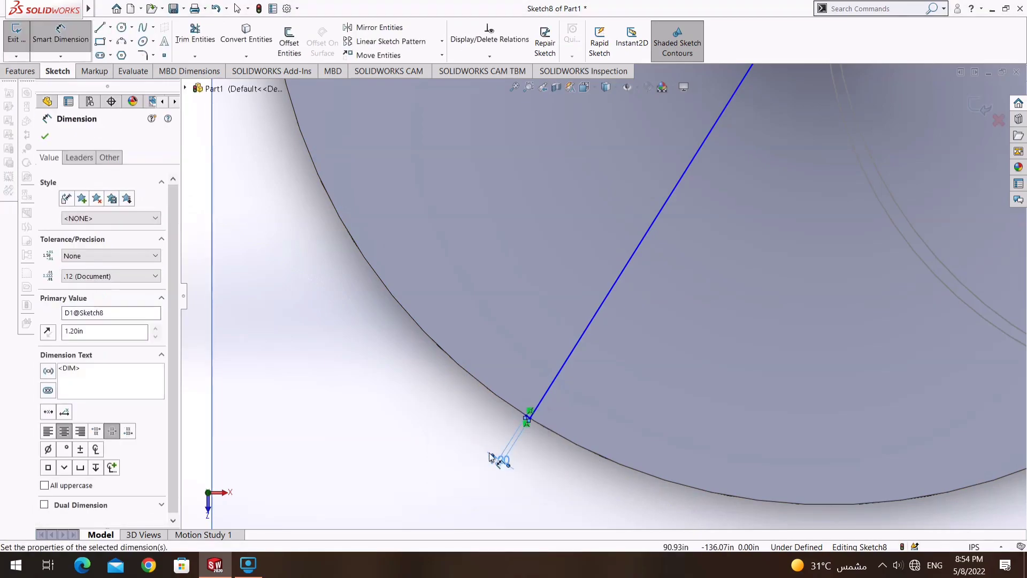
Try a second line from the short segment's end, then stop the stray arc.
{"action": "key", "text": "l"}
{"action": "scroll", "coordinate": [594, 318], "scroll_direction": "up", "scroll_amount": 3}
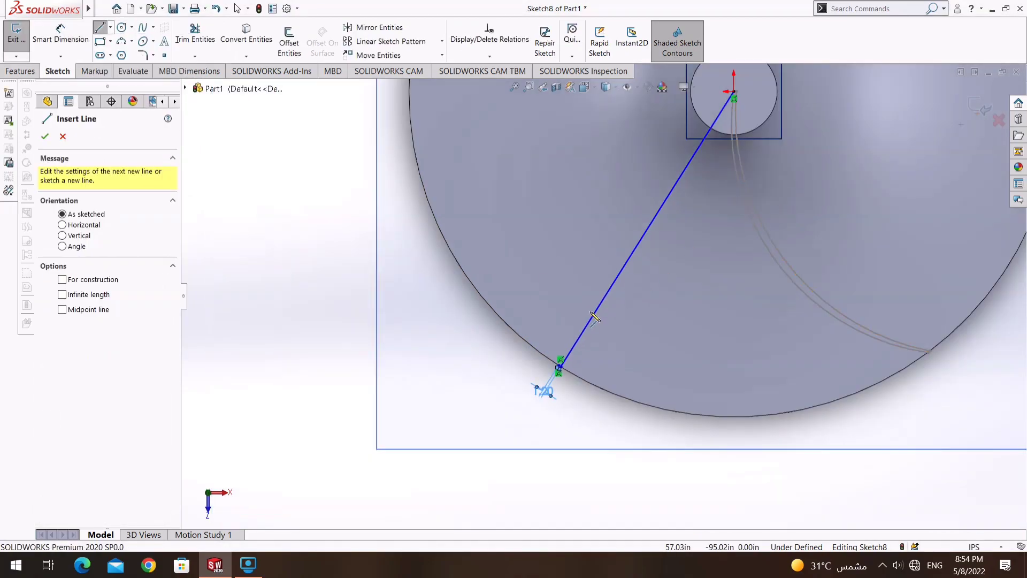
{"action": "scroll", "coordinate": [594, 318], "scroll_direction": "down", "scroll_amount": 2}
{"action": "left_click", "coordinate": [571, 360]}
{"action": "scroll", "coordinate": [572, 360], "scroll_direction": "up", "scroll_amount": 2}
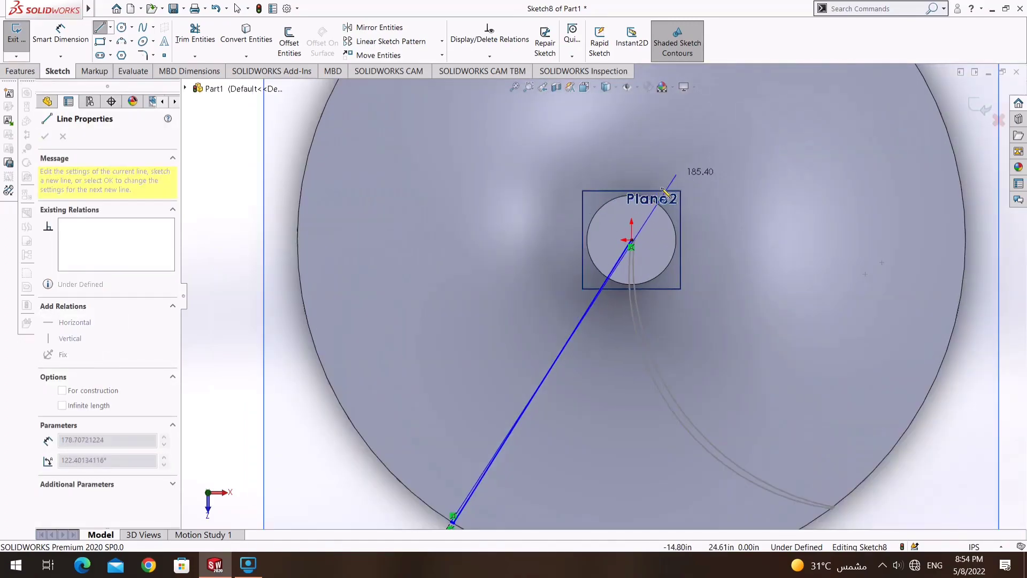
{"action": "scroll", "coordinate": [623, 251], "scroll_direction": "down", "scroll_amount": 3}
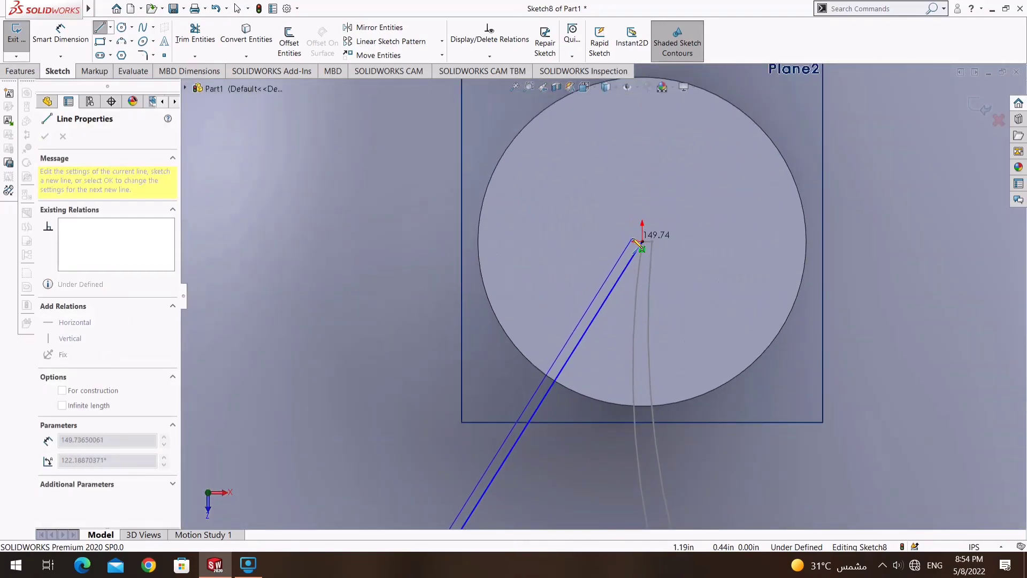
{"action": "scroll", "coordinate": [632, 257], "scroll_direction": "up", "scroll_amount": 2}
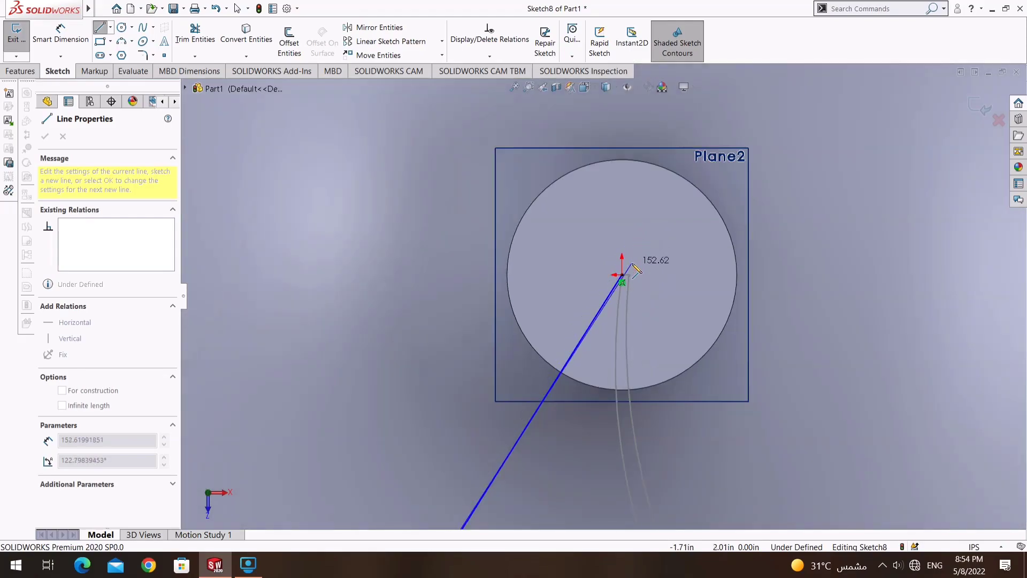
{"action": "scroll", "coordinate": [620, 270], "scroll_direction": "up", "scroll_amount": 5}
{"action": "scroll", "coordinate": [573, 325], "scroll_direction": "down", "scroll_amount": 3}
{"action": "scroll", "coordinate": [535, 407], "scroll_direction": "up", "scroll_amount": 3}
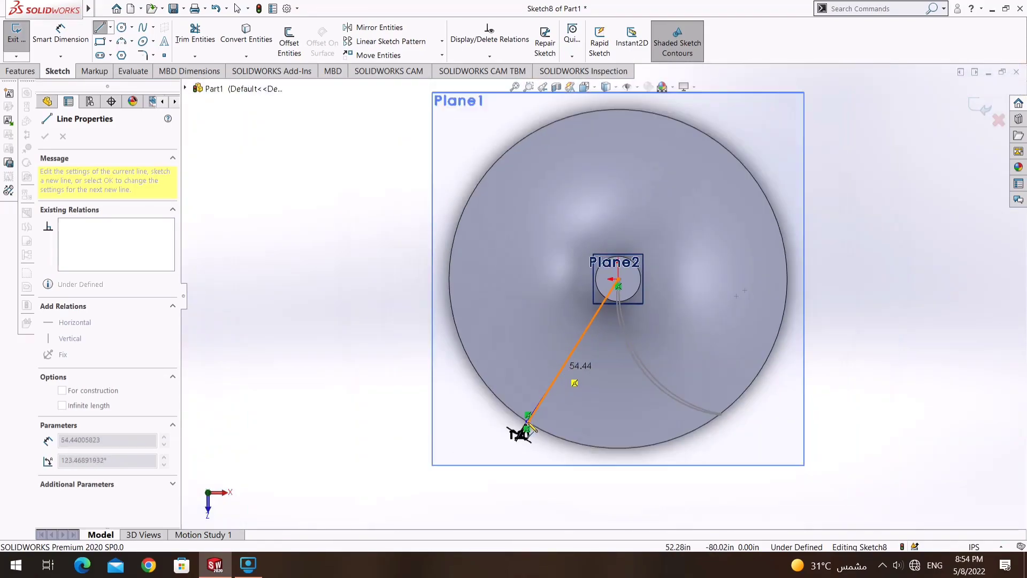
{"action": "scroll", "coordinate": [523, 429], "scroll_direction": "down", "scroll_amount": 4}
{"action": "right_click", "coordinate": [491, 205]}
{"action": "left_click", "coordinate": [527, 252]}
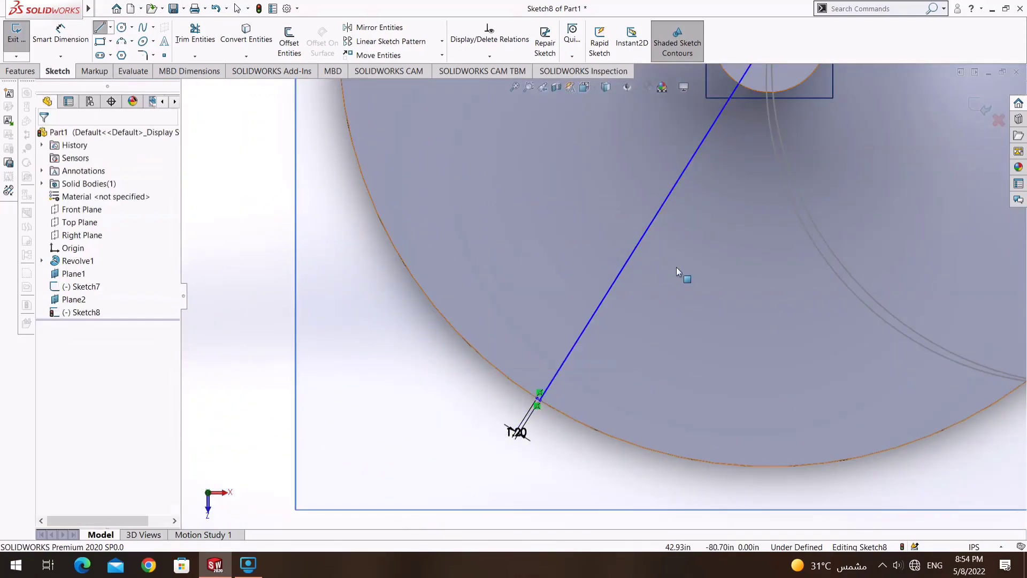
{"action": "scroll", "coordinate": [707, 344], "scroll_direction": "up", "scroll_amount": 3}
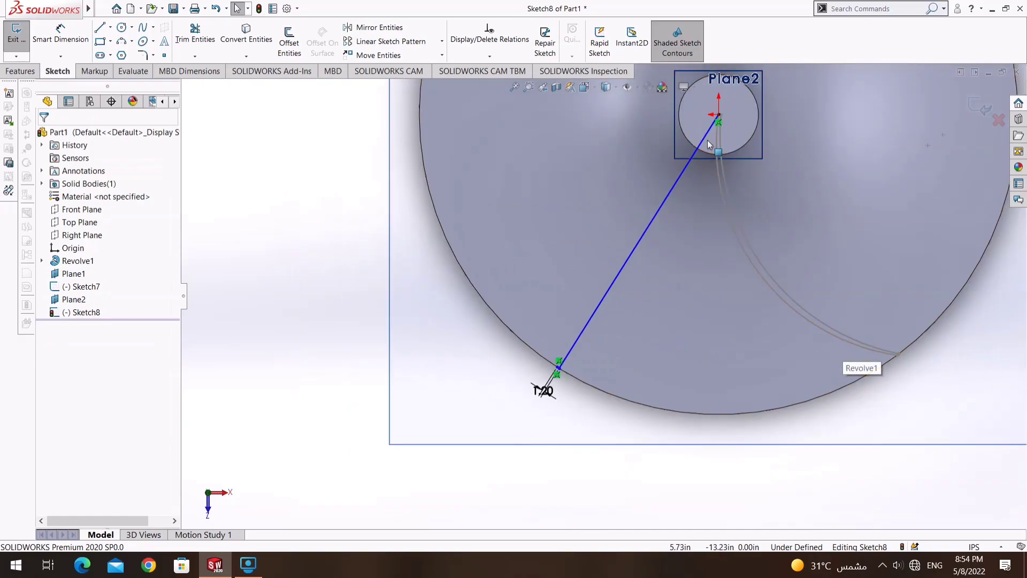
{"action": "scroll", "coordinate": [715, 138], "scroll_direction": "down", "scroll_amount": 3}
{"action": "scroll", "coordinate": [714, 138], "scroll_direction": "down", "scroll_amount": 2}
Draw a short closing segment near the centre and dimension it 1.20in.
{"action": "key", "text": "l"}
{"action": "scroll", "coordinate": [738, 136], "scroll_direction": "down", "scroll_amount": 2}
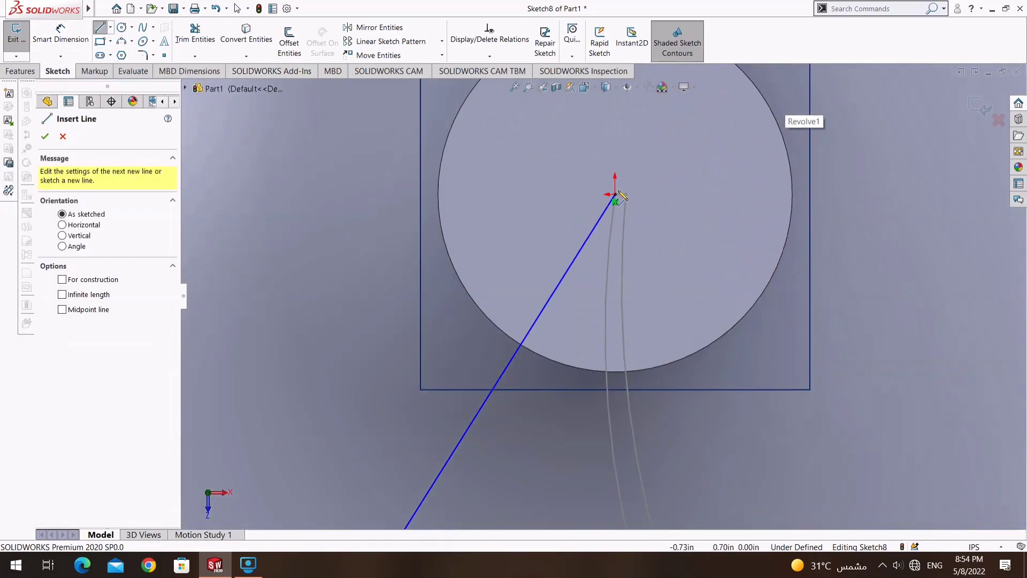
{"action": "left_click", "coordinate": [610, 193]}
{"action": "double_click", "coordinate": [599, 184]}
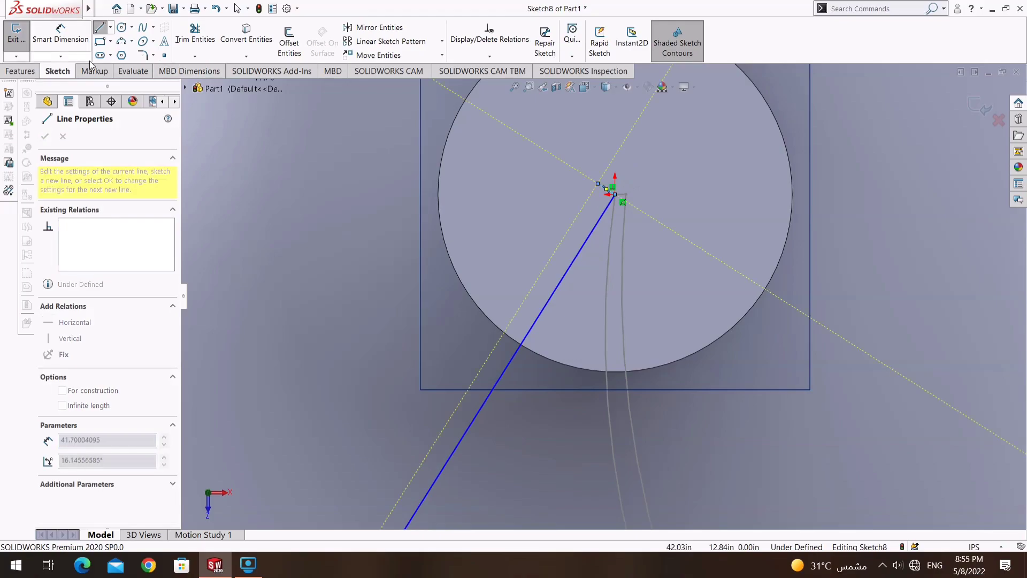
{"action": "key", "text": "d"}
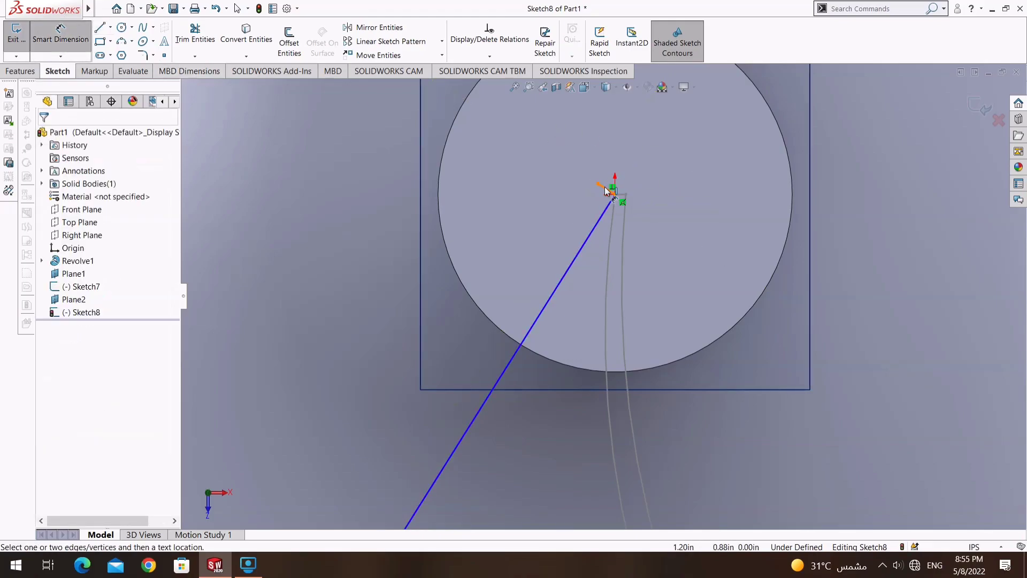
{"action": "left_click", "coordinate": [607, 190]}
{"action": "left_click", "coordinate": [626, 161]}
{"action": "type", "text": "1.2"}
{"action": "key", "text": "Return"}
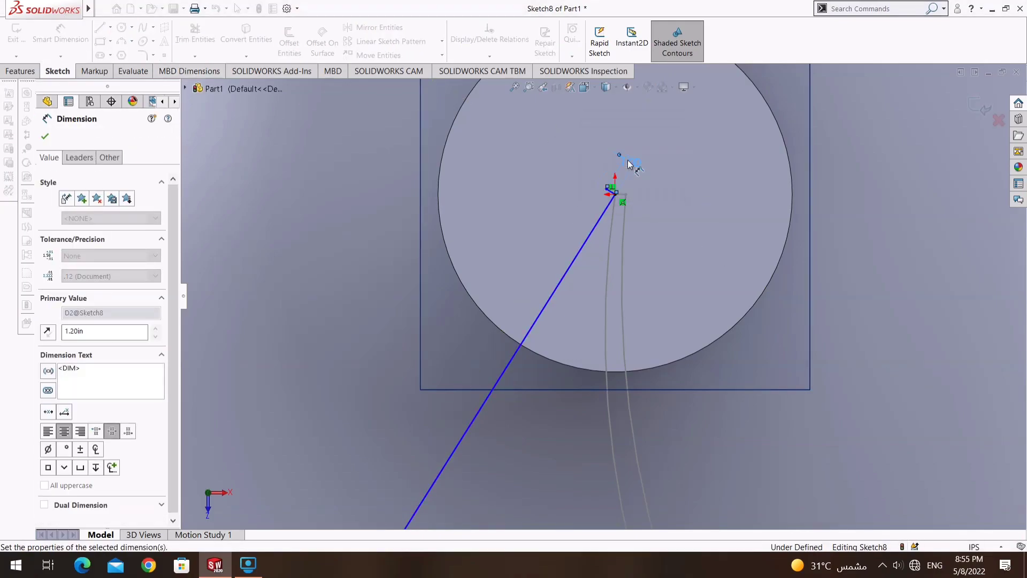
Draw a straight line from the circle centre to the disc's outer edge.
{"action": "left_click", "coordinate": [108, 28]}
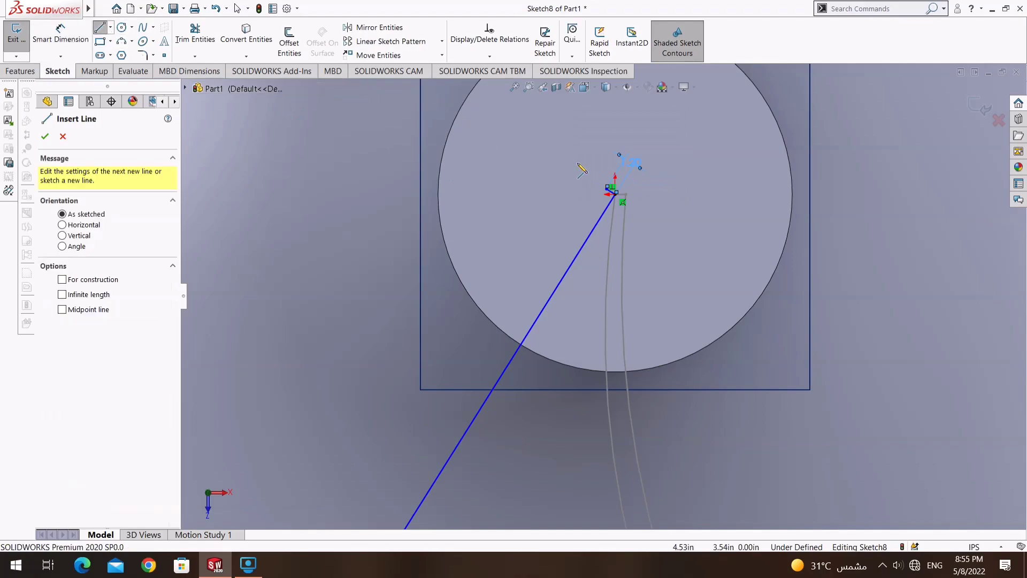
{"action": "left_click", "coordinate": [610, 192]}
{"action": "scroll", "coordinate": [457, 400], "scroll_direction": "down", "scroll_amount": 2}
{"action": "scroll", "coordinate": [474, 437], "scroll_direction": "up", "scroll_amount": 3}
{"action": "scroll", "coordinate": [471, 482], "scroll_direction": "up", "scroll_amount": 3}
{"action": "scroll", "coordinate": [488, 489], "scroll_direction": "up", "scroll_amount": 2}
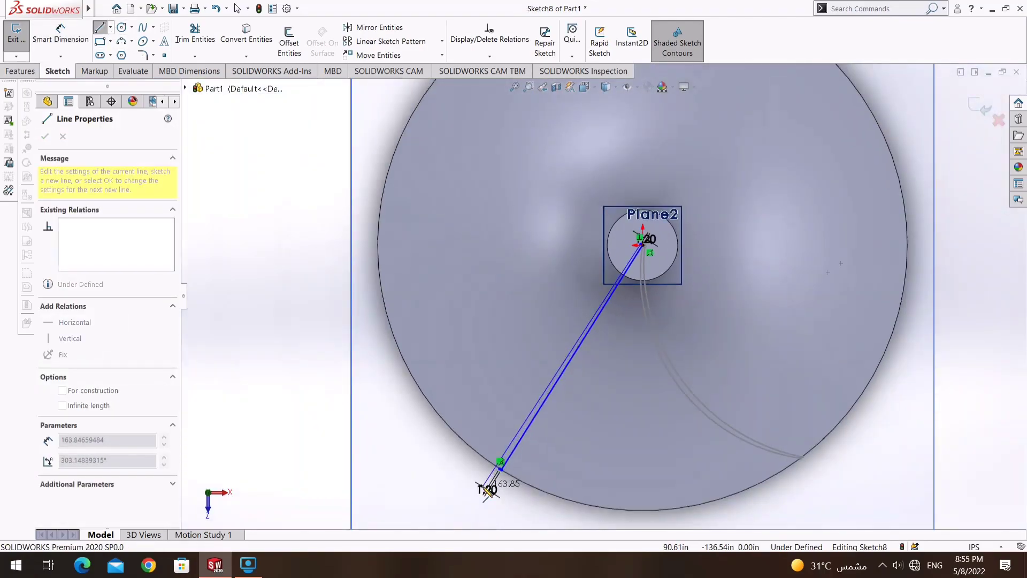
{"action": "scroll", "coordinate": [488, 491], "scroll_direction": "down", "scroll_amount": 4}
{"action": "left_click", "coordinate": [565, 390]}
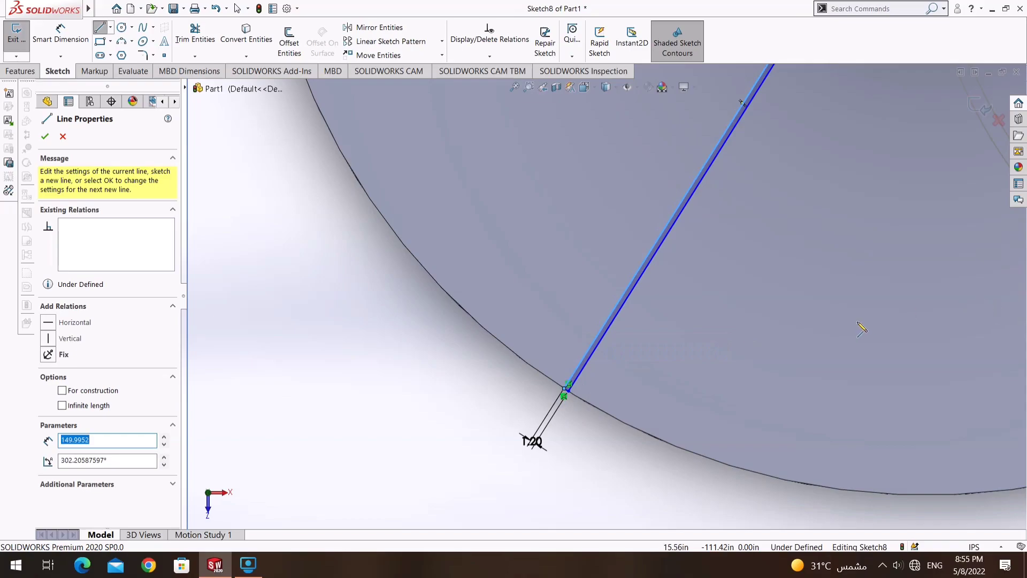
{"action": "scroll", "coordinate": [817, 214], "scroll_direction": "up", "scroll_amount": 4}
{"action": "scroll", "coordinate": [769, 237], "scroll_direction": "up", "scroll_amount": 1}
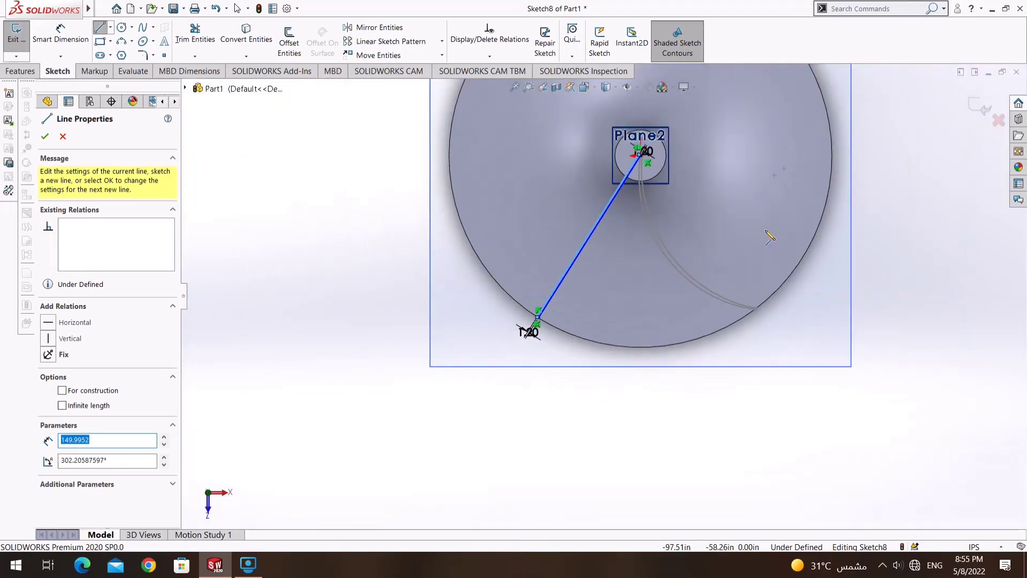
{"action": "left_click", "coordinate": [45, 136]}
{"action": "left_click", "coordinate": [61, 137]}
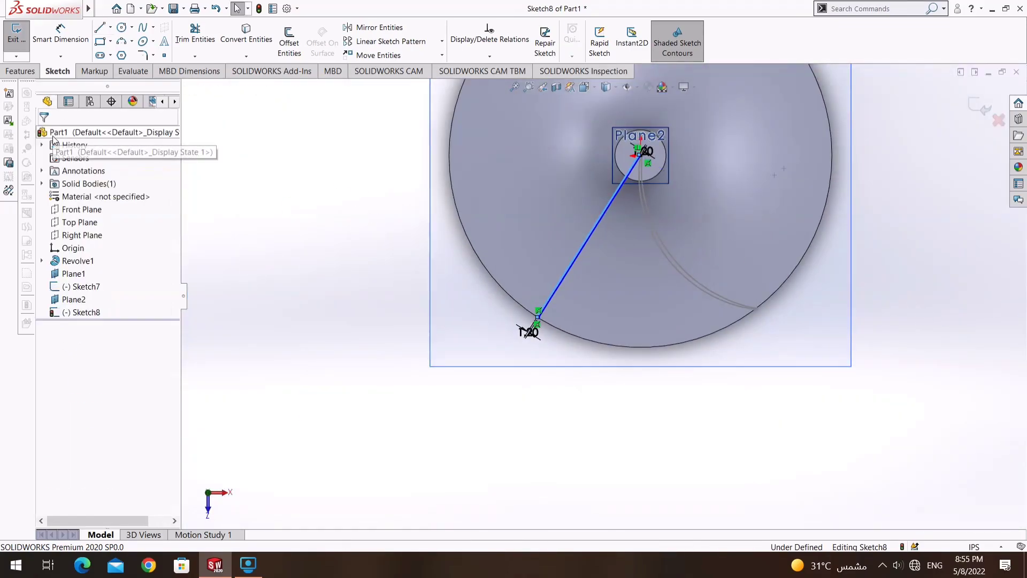
Exit Sketch8, view the Front Plane normal-to, and pick the 3D sketch type.
{"action": "left_click", "coordinate": [982, 114]}
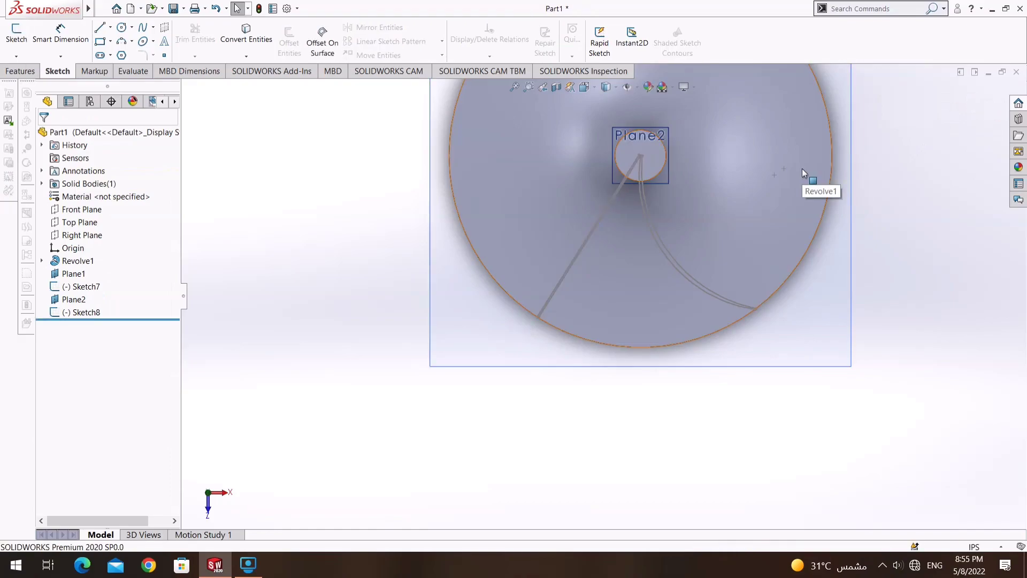
{"action": "middle_click_drag", "start_coordinate": [802, 168], "coordinate": [776, 156]}
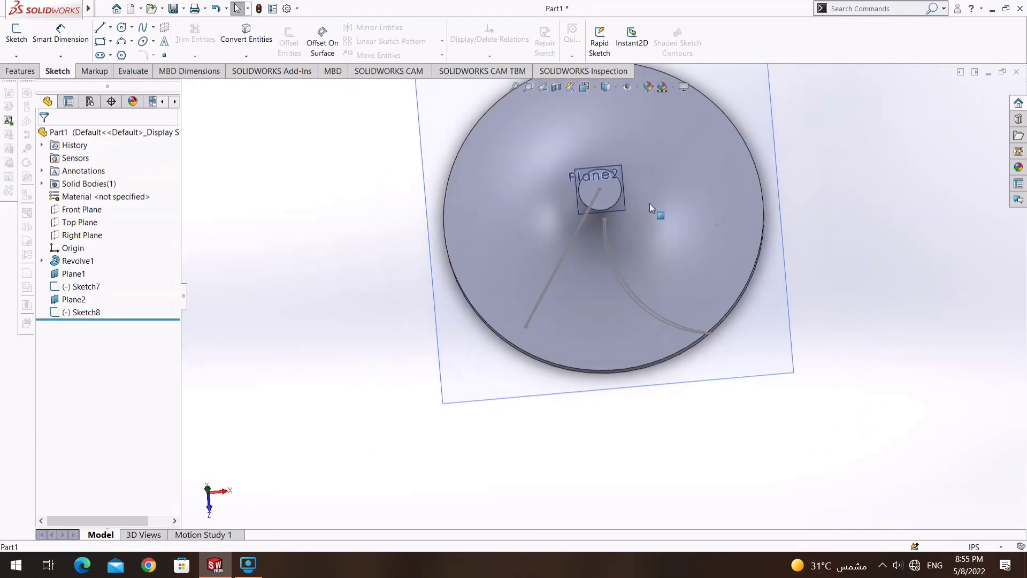
{"action": "key", "text": "ctrl+shift+z"}
{"action": "left_click", "coordinate": [81, 209]}
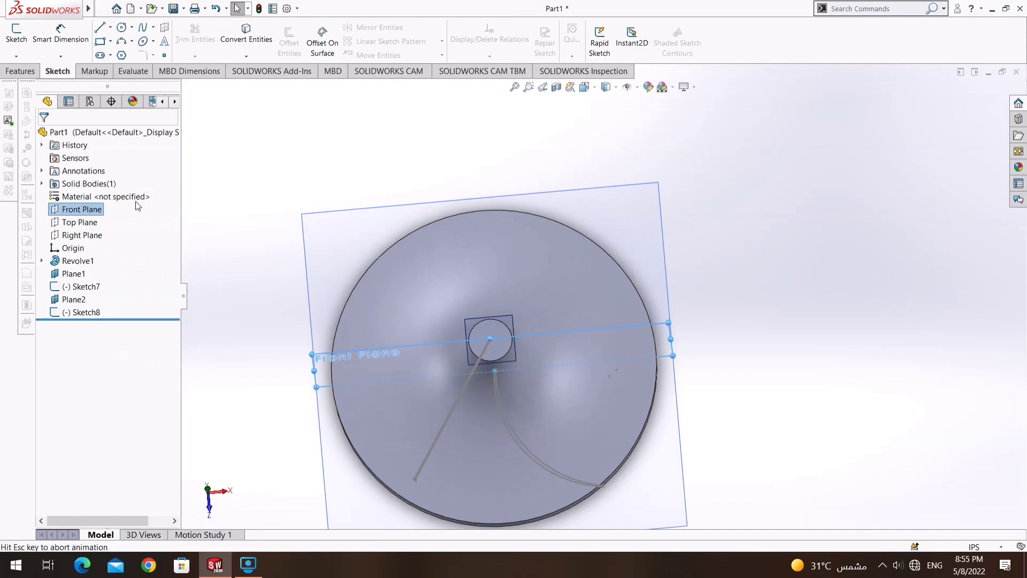
{"action": "key", "text": "ctrl+8"}
{"action": "left_click", "coordinate": [21, 59]}
Start 3DSketch1 and discard a mistakenly placed first spline.
{"action": "left_click", "coordinate": [40, 82]}
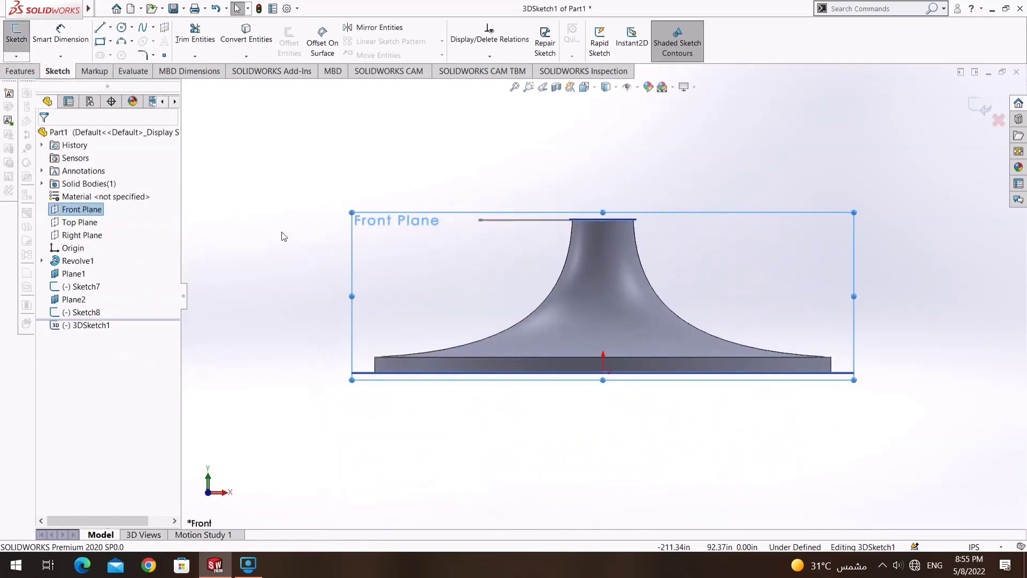
{"action": "left_click", "coordinate": [143, 27]}
{"action": "mouse_move", "coordinate": [582, 343]}
{"action": "middle_mouse_down"}
{"action": "mouse_move", "coordinate": [577, 411]}
{"action": "mouse_move", "coordinate": [631, 399]}
{"action": "middle_mouse_up"}
{"action": "left_click", "coordinate": [634, 396]}
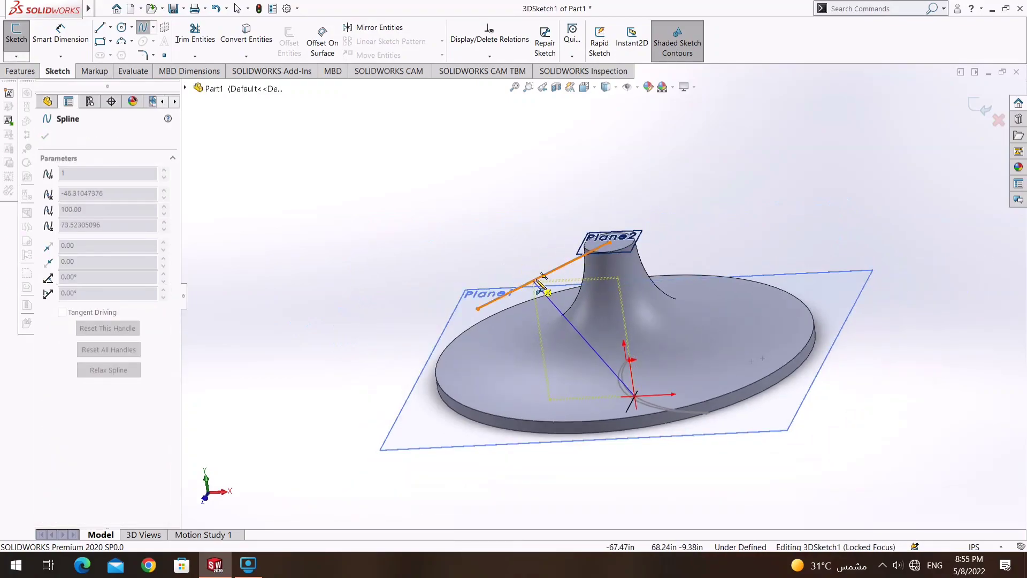
{"action": "right_click", "coordinate": [542, 271]}
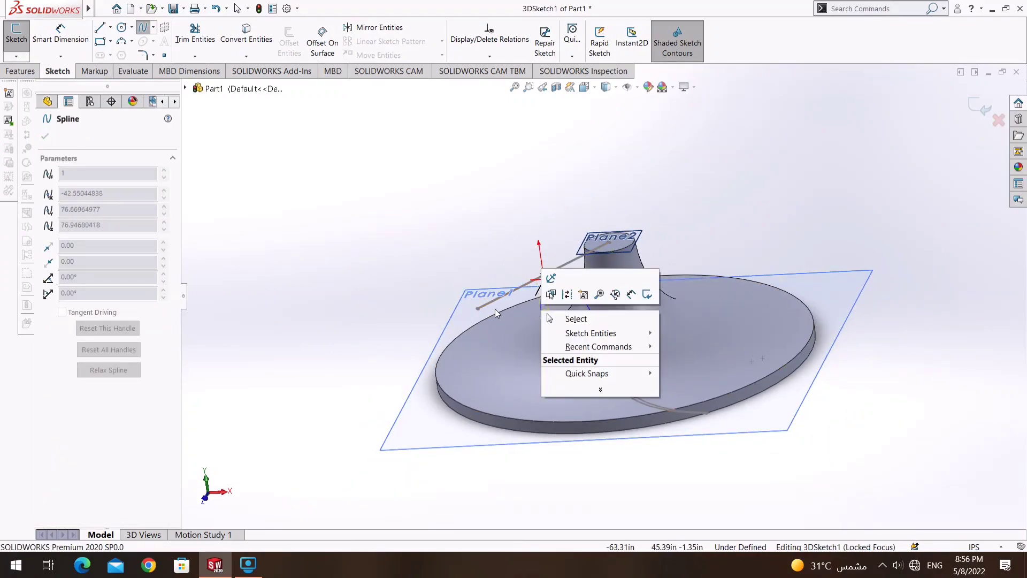
{"action": "key", "text": "Escape"}
{"action": "left_click", "coordinate": [216, 9]}
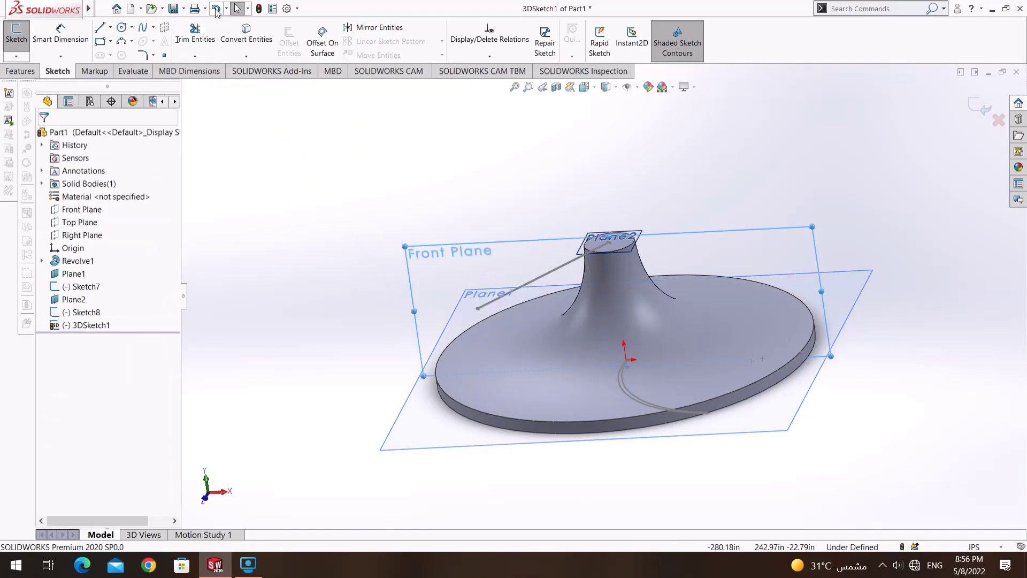
Draw a spline from the lower arc's end to the hub-top line's end.
{"action": "left_click", "coordinate": [143, 28]}
{"action": "scroll", "coordinate": [669, 420], "scroll_direction": "up", "scroll_amount": 3}
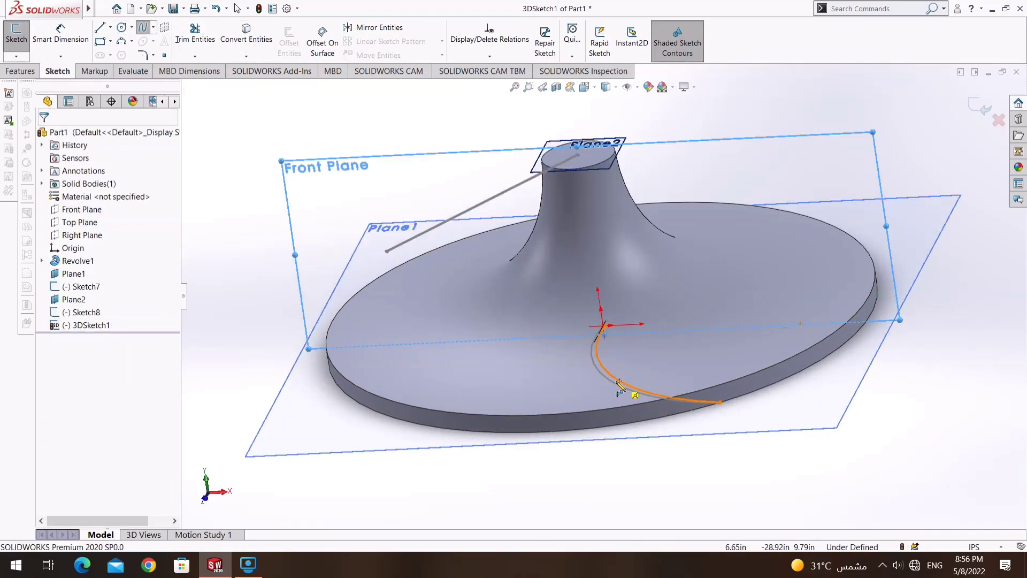
{"action": "left_click", "coordinate": [615, 377]}
{"action": "mouse_move", "coordinate": [575, 192]}
{"action": "middle_mouse_down"}
{"action": "mouse_move", "coordinate": [591, 293]}
{"action": "mouse_move", "coordinate": [611, 263]}
{"action": "mouse_move", "coordinate": [624, 286]}
{"action": "middle_mouse_up"}
{"action": "right_click", "coordinate": [612, 263]}
{"action": "left_click", "coordinate": [645, 268]}
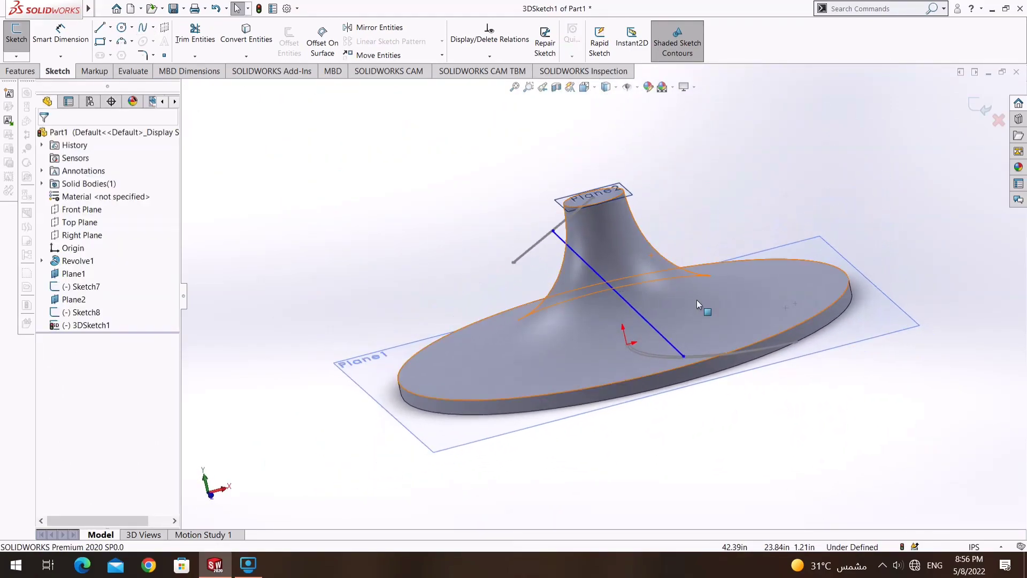
Drag the spline's tangent handle to bend it, then view normal to Front Plane.
{"action": "left_click", "coordinate": [622, 294]}
{"action": "middle_click_drag", "start_coordinate": [622, 294], "coordinate": [622, 271]}
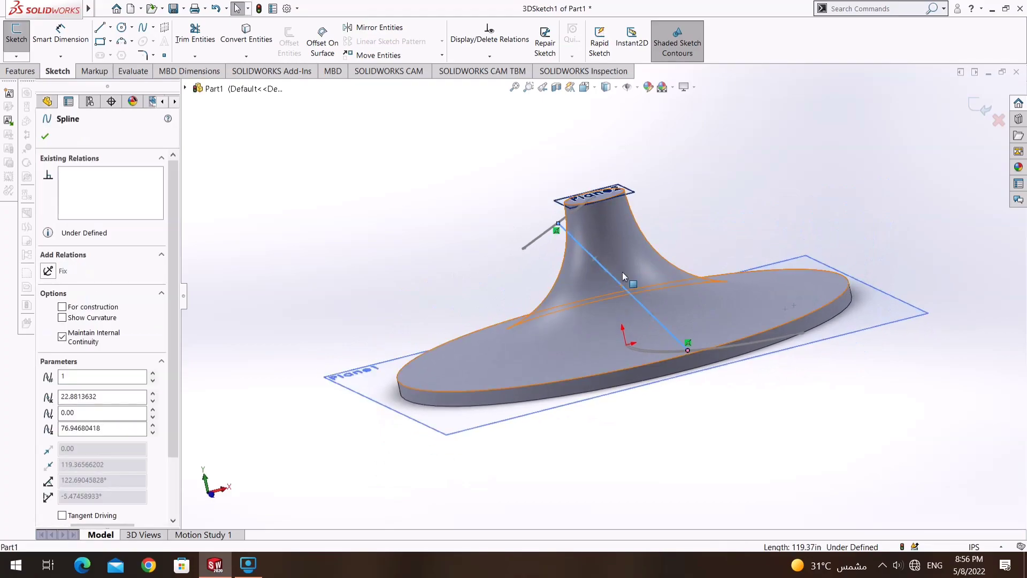
{"action": "left_click_drag", "start_coordinate": [612, 273], "coordinate": [682, 306]}
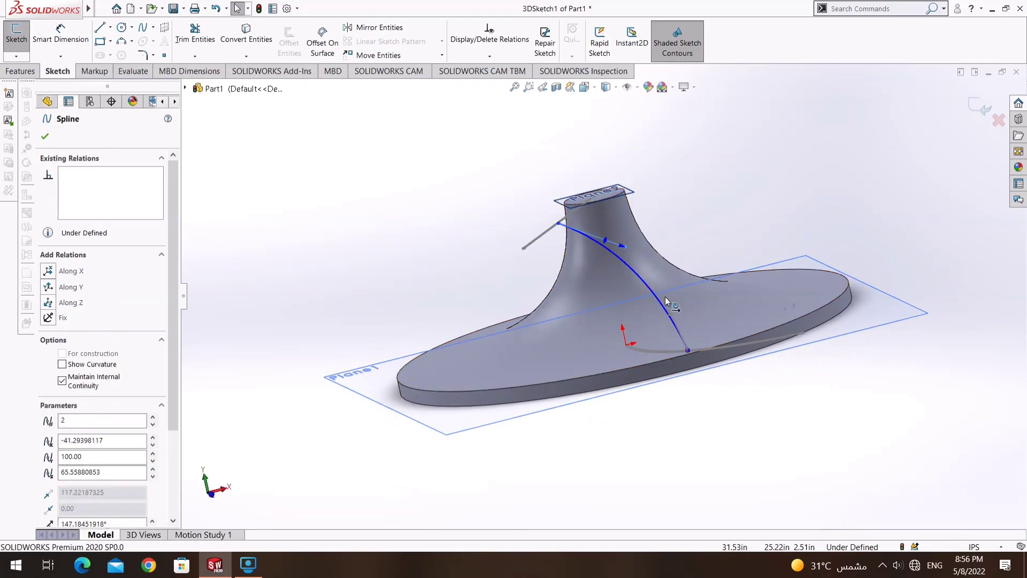
{"action": "key", "text": "Escape"}
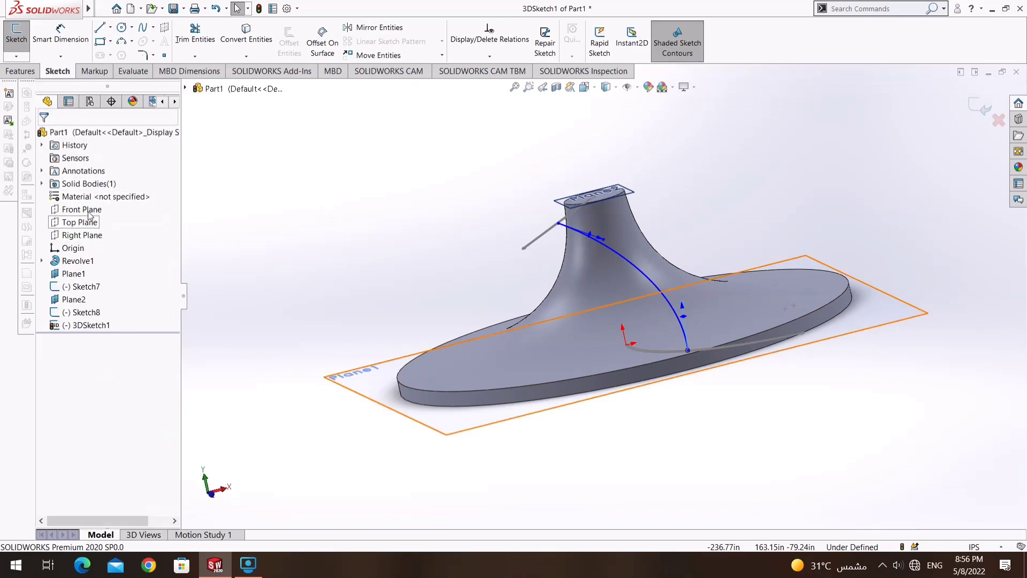
{"action": "right_click", "coordinate": [81, 209]}
{"action": "left_click", "coordinate": [127, 197]}
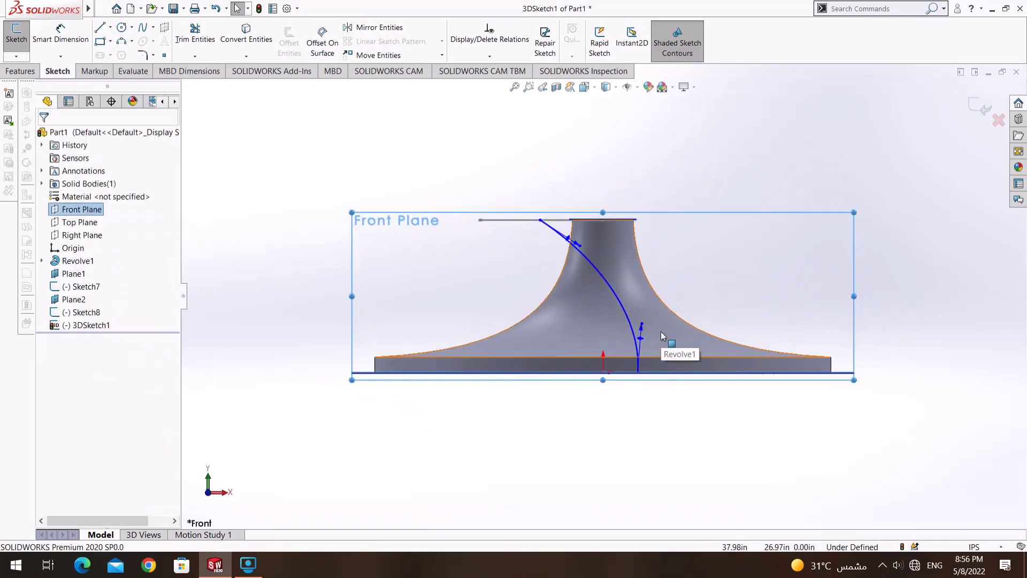
In the front view, drag the spline's top and lower handles to reshape its curve.
{"action": "key", "text": "ctrl+4"}
{"action": "key", "text": "ctrl+1"}
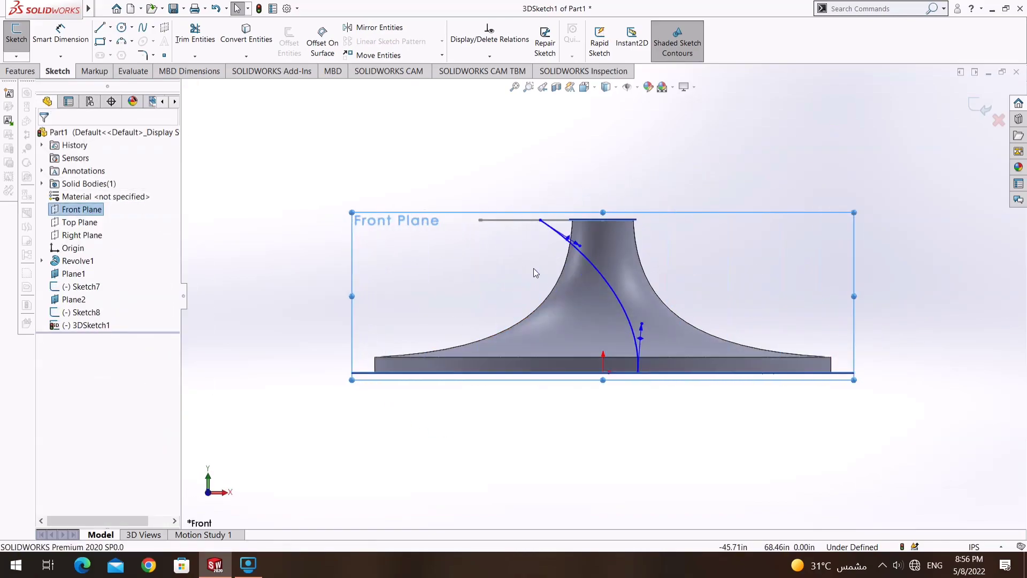
{"action": "left_click_drag", "start_coordinate": [608, 247], "coordinate": [619, 240]}
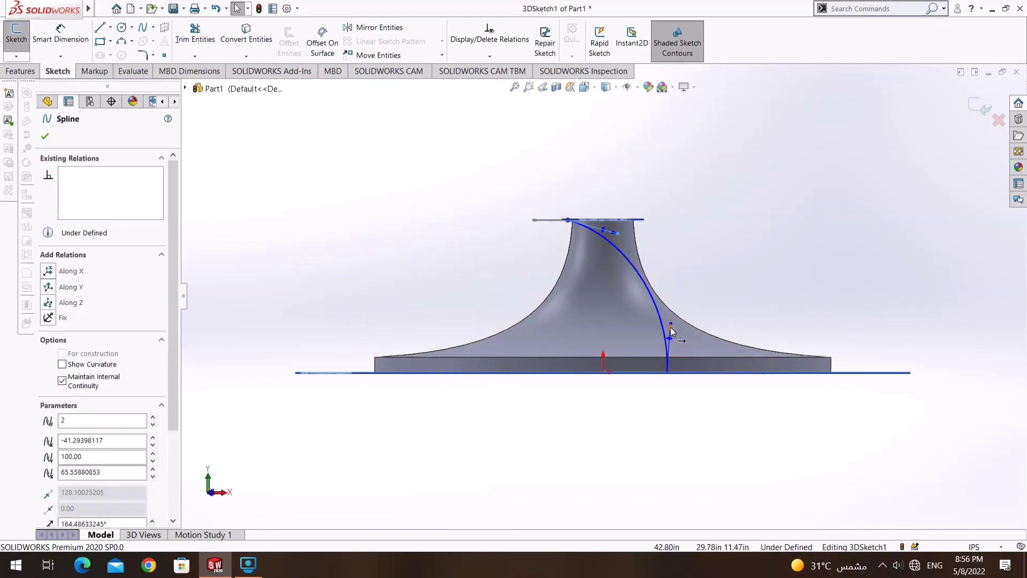
{"action": "mouse_move", "coordinate": [672, 331]}
{"action": "left_mouse_down"}
{"action": "mouse_move", "coordinate": [674, 310]}
{"action": "mouse_move", "coordinate": [672, 335]}
{"action": "left_mouse_up"}
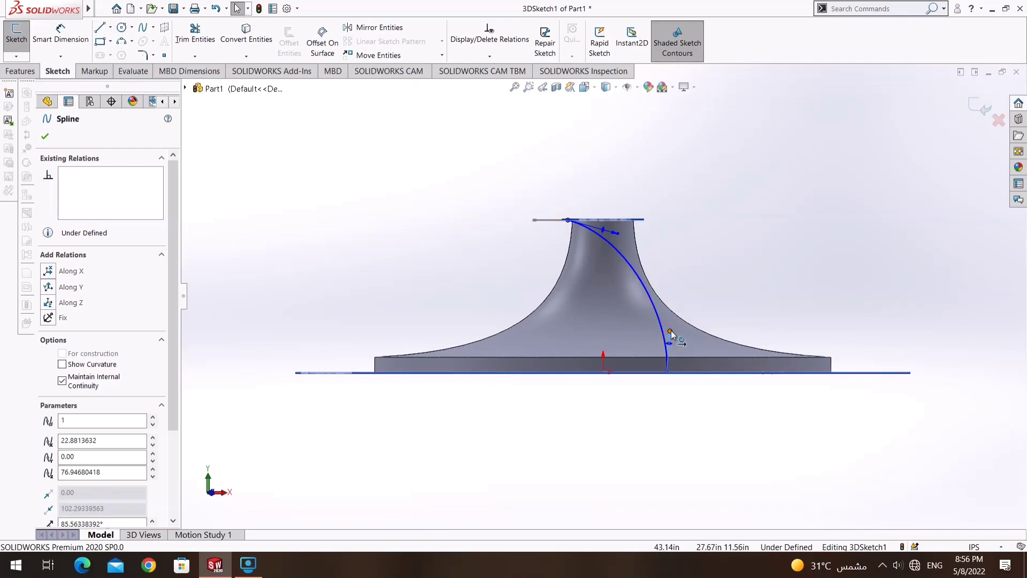
{"action": "mouse_move", "coordinate": [615, 240]}
{"action": "left_mouse_down"}
{"action": "mouse_move", "coordinate": [630, 240]}
{"action": "mouse_move", "coordinate": [627, 258]}
{"action": "left_mouse_up"}
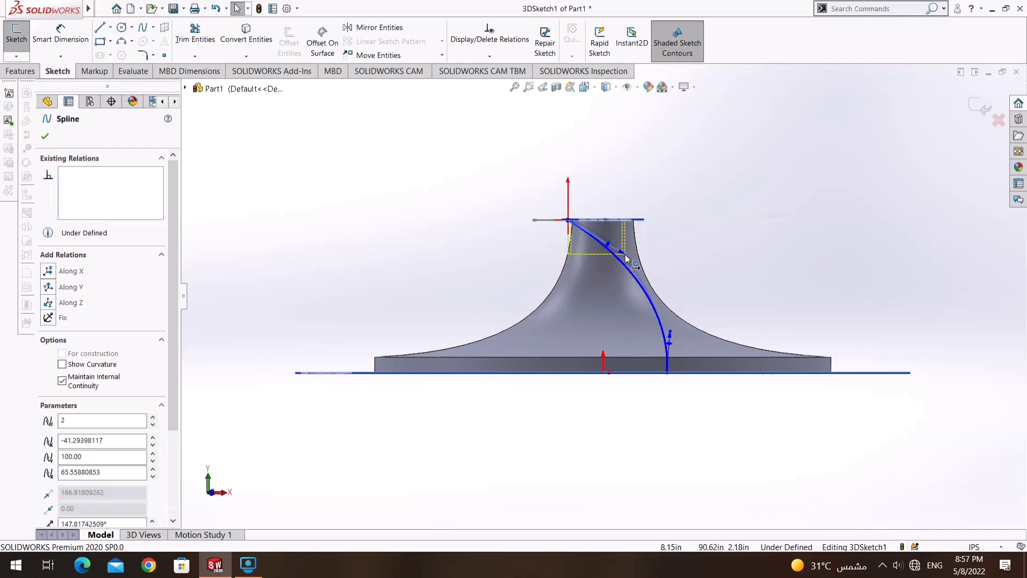
{"action": "left_click_drag", "start_coordinate": [670, 336], "coordinate": [664, 333]}
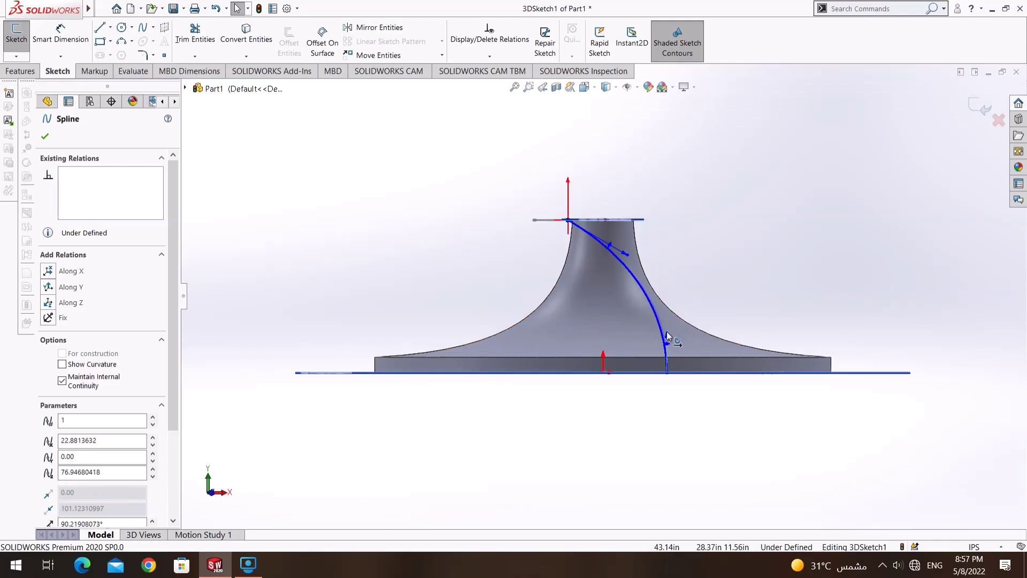
{"action": "mouse_move", "coordinate": [668, 336]}
{"action": "middle_mouse_down"}
{"action": "mouse_move", "coordinate": [707, 480]}
{"action": "mouse_move", "coordinate": [653, 383]}
{"action": "mouse_move", "coordinate": [658, 428]}
{"action": "middle_mouse_up"}
View normal to Front Plane, shorten and steepen the top tangent, then exit 3DSketch1.
{"action": "left_click", "coordinate": [47, 101]}
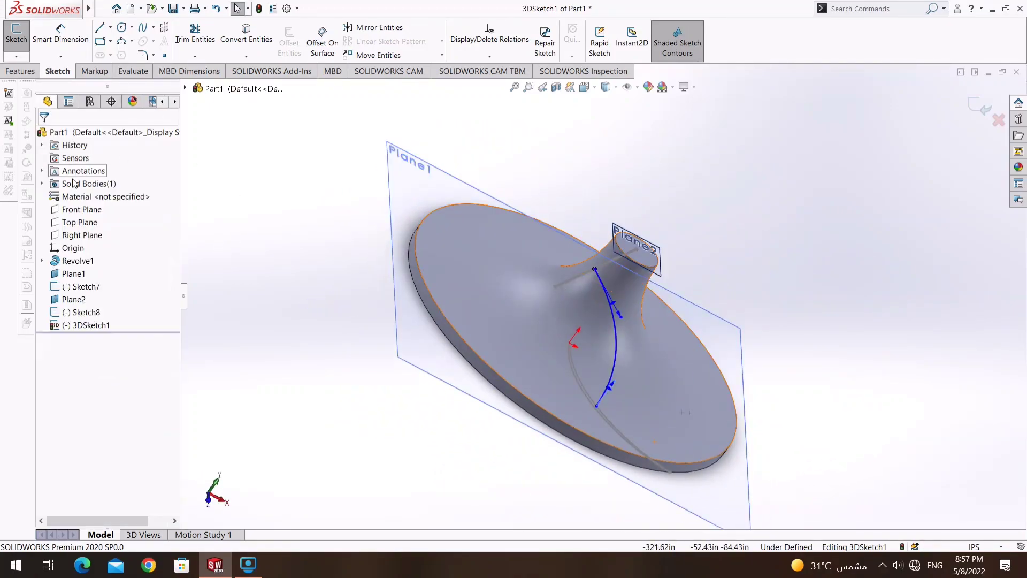
{"action": "right_click", "coordinate": [80, 209]}
{"action": "left_click", "coordinate": [120, 199]}
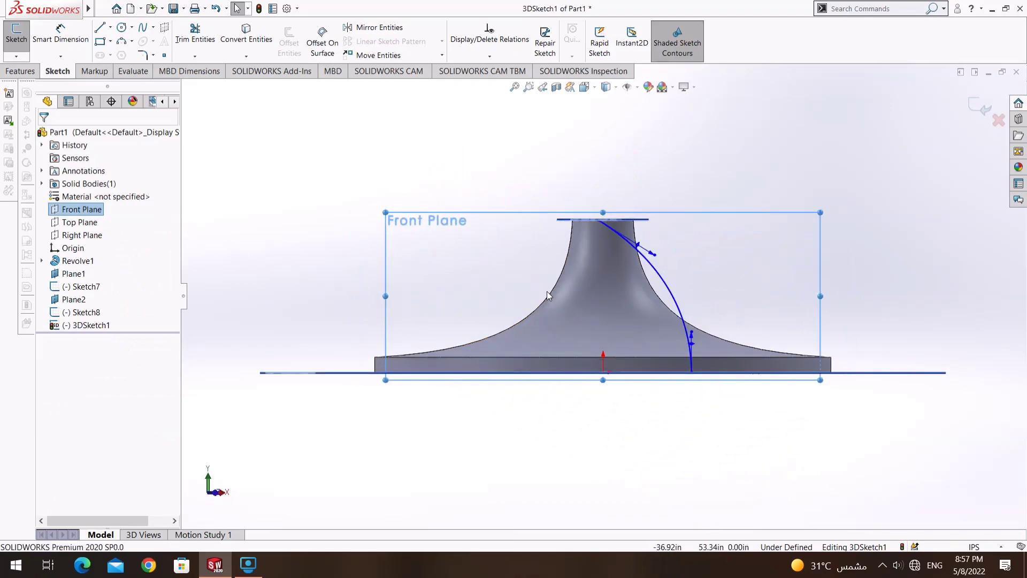
{"action": "left_click", "coordinate": [657, 256]}
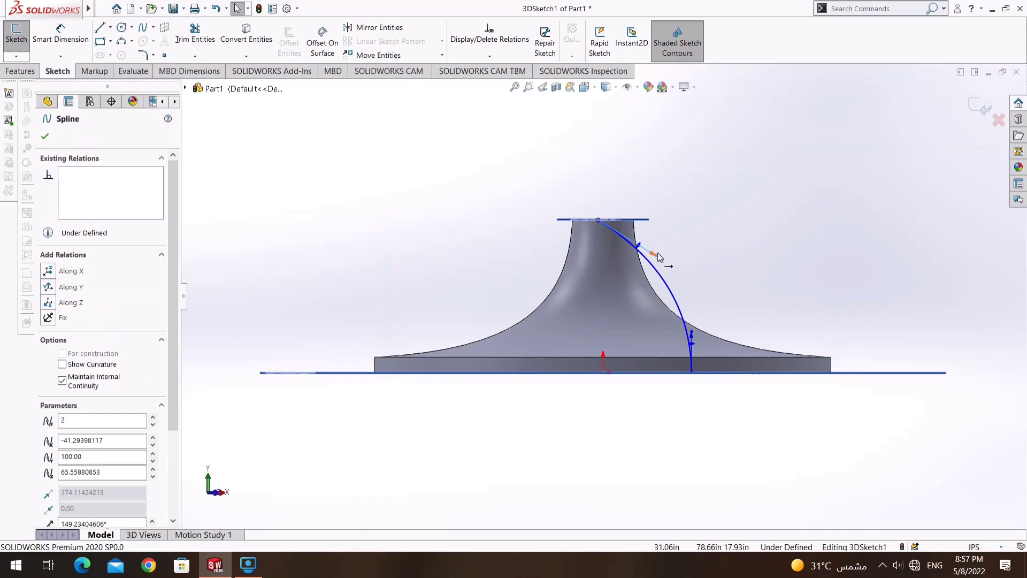
{"action": "left_click_drag", "start_coordinate": [657, 253], "coordinate": [652, 243]}
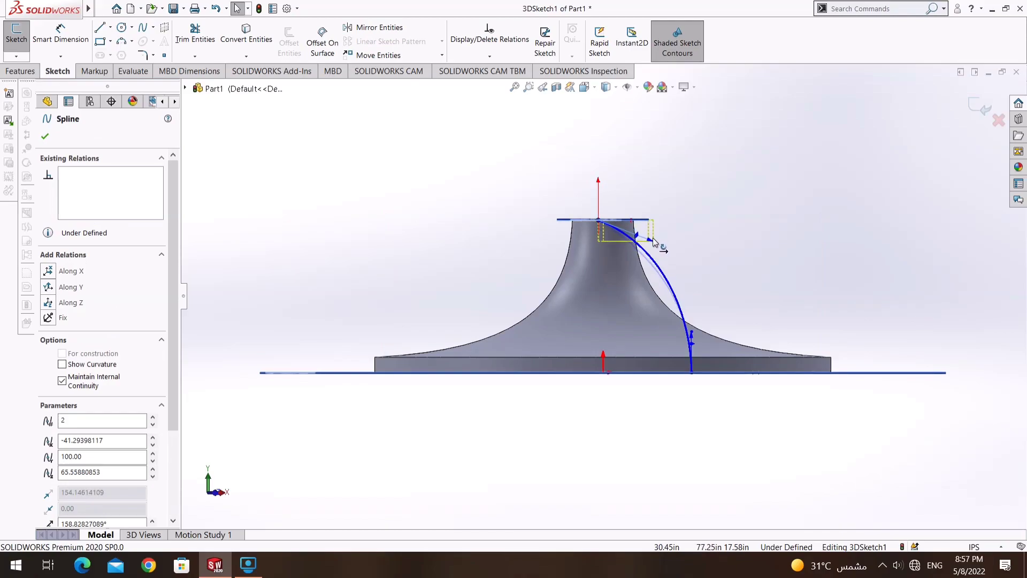
{"action": "middle_click_drag", "start_coordinate": [655, 231], "coordinate": [582, 337]}
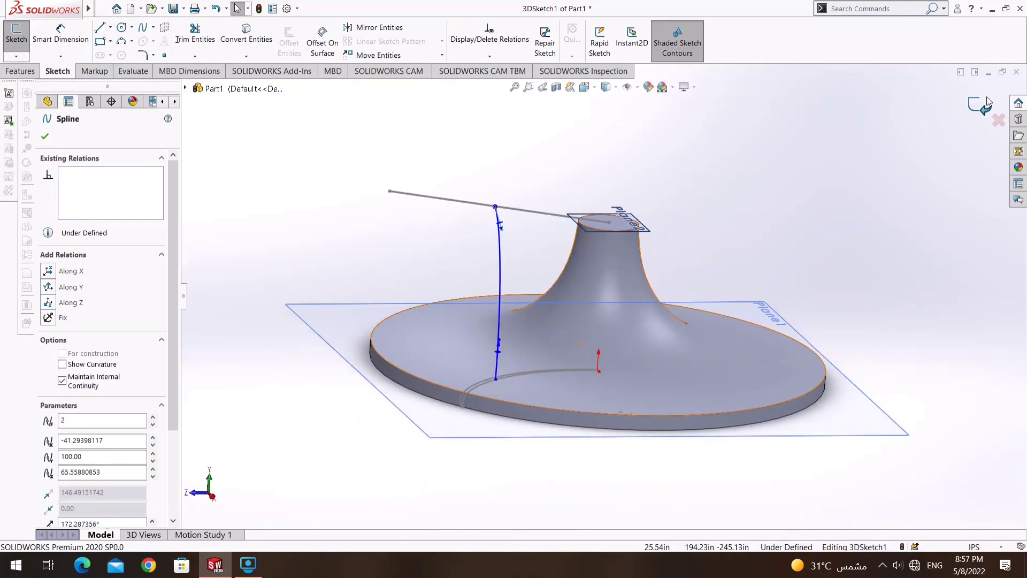
{"action": "left_click", "coordinate": [987, 101]}
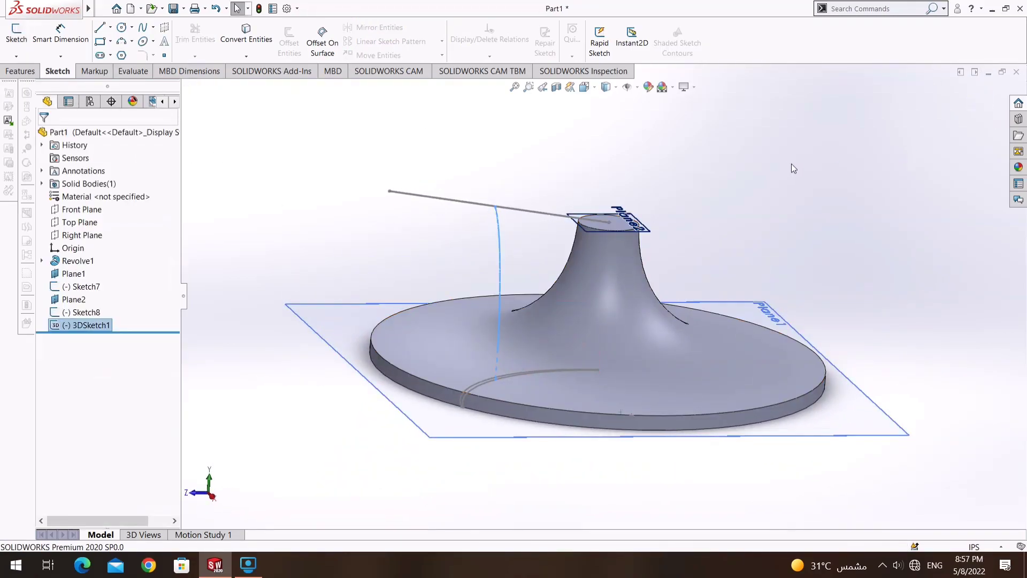
Start a Lofted Boss/Base using Sketch7 and Sketch8 as the profiles.
{"action": "left_click", "coordinate": [21, 72]}
{"action": "left_click", "coordinate": [284, 251]}
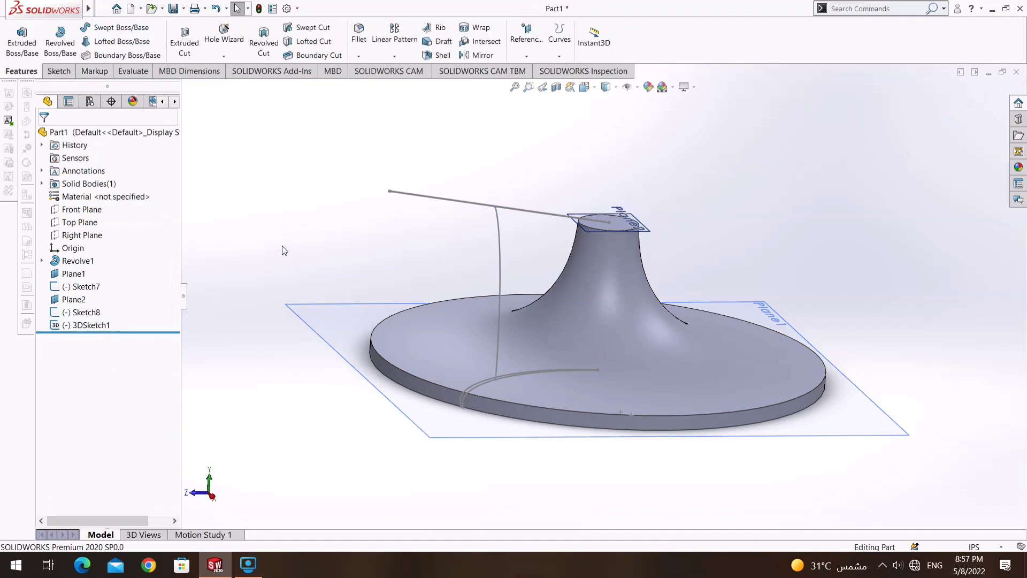
{"action": "left_click", "coordinate": [104, 41]}
{"action": "left_click", "coordinate": [513, 372]}
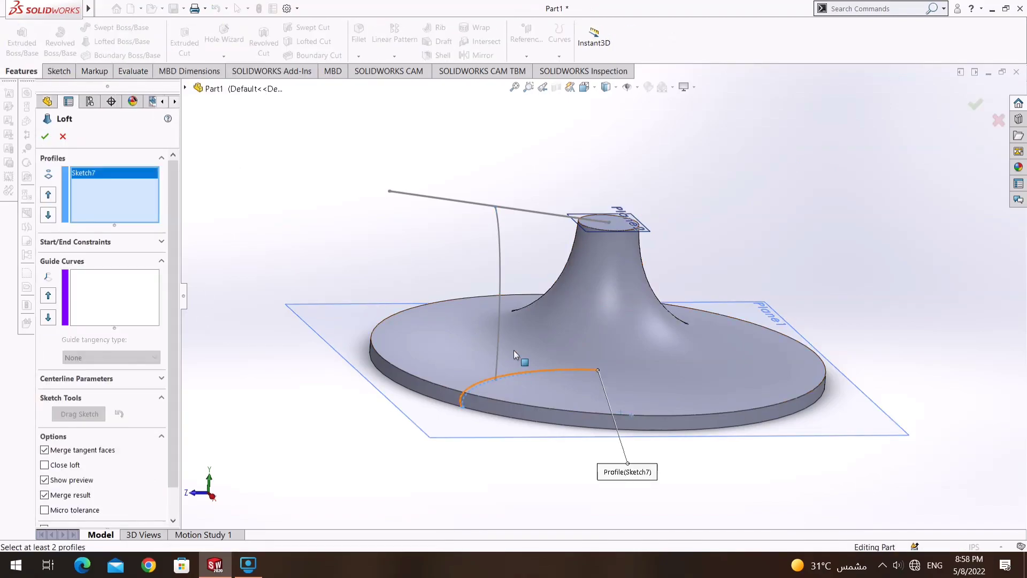
{"action": "middle_click_drag", "start_coordinate": [516, 207], "coordinate": [522, 217]}
{"action": "left_click", "coordinate": [522, 217]}
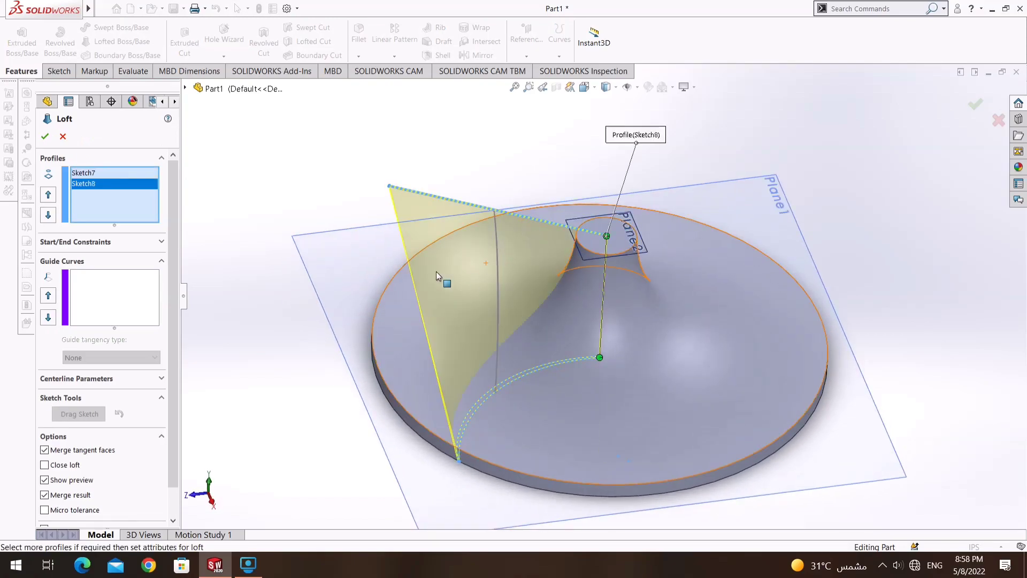
Add 3DSketch1 as the guide curve and confirm the loft to create Loft1.
{"action": "left_click", "coordinate": [128, 276]}
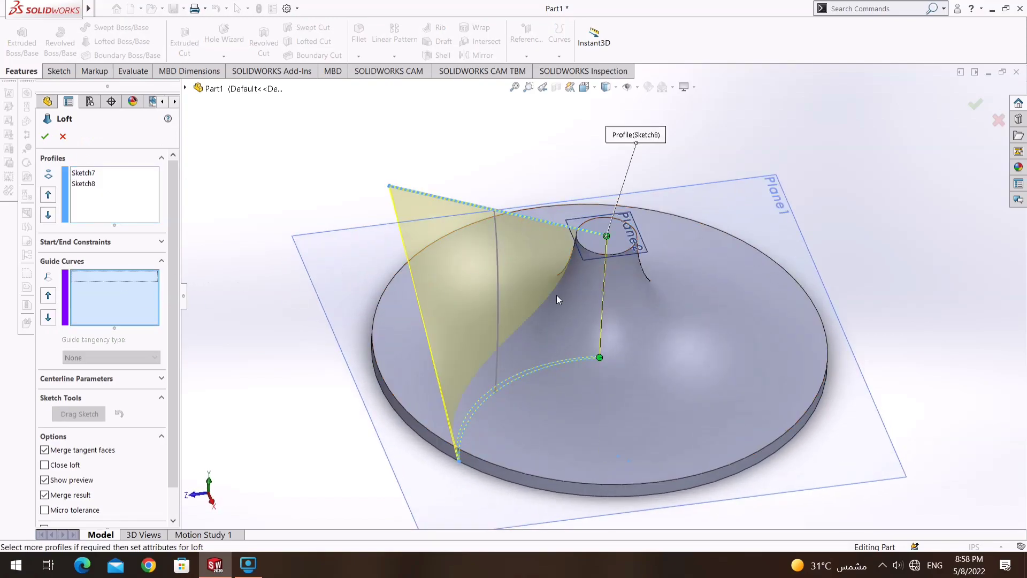
{"action": "left_click", "coordinate": [496, 304]}
{"action": "middle_click_drag", "start_coordinate": [596, 416], "coordinate": [604, 343]}
{"action": "middle_click_drag", "start_coordinate": [686, 371], "coordinate": [680, 356]}
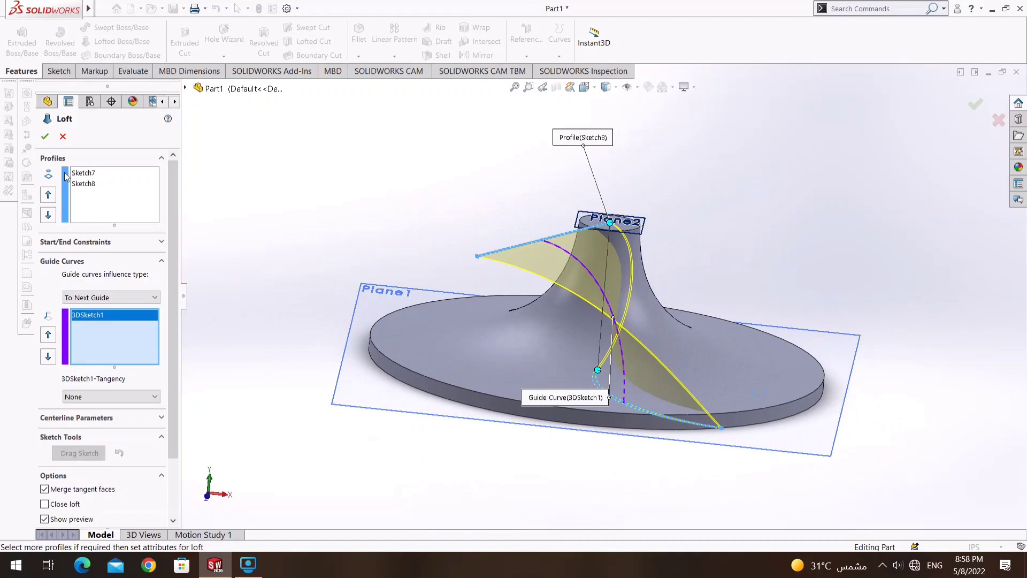
{"action": "key", "text": "Return"}
{"action": "mouse_move", "coordinate": [588, 375]}
{"action": "middle_mouse_down"}
{"action": "mouse_move", "coordinate": [601, 436]}
{"action": "mouse_move", "coordinate": [660, 507]}
{"action": "mouse_move", "coordinate": [705, 378]}
{"action": "mouse_move", "coordinate": [787, 391]}
{"action": "mouse_move", "coordinate": [624, 434]}
{"action": "mouse_move", "coordinate": [680, 501]}
{"action": "mouse_move", "coordinate": [592, 441]}
{"action": "middle_mouse_up"}
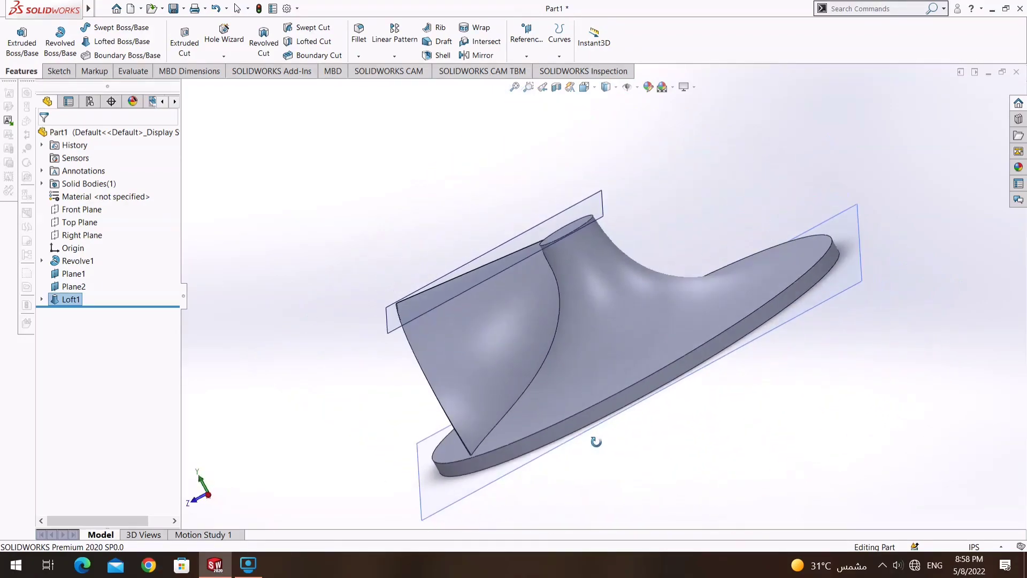
Inspect the new blade and view normal to the Front Plane.
{"action": "right_click", "coordinate": [487, 394]}
{"action": "left_click", "coordinate": [153, 198]}
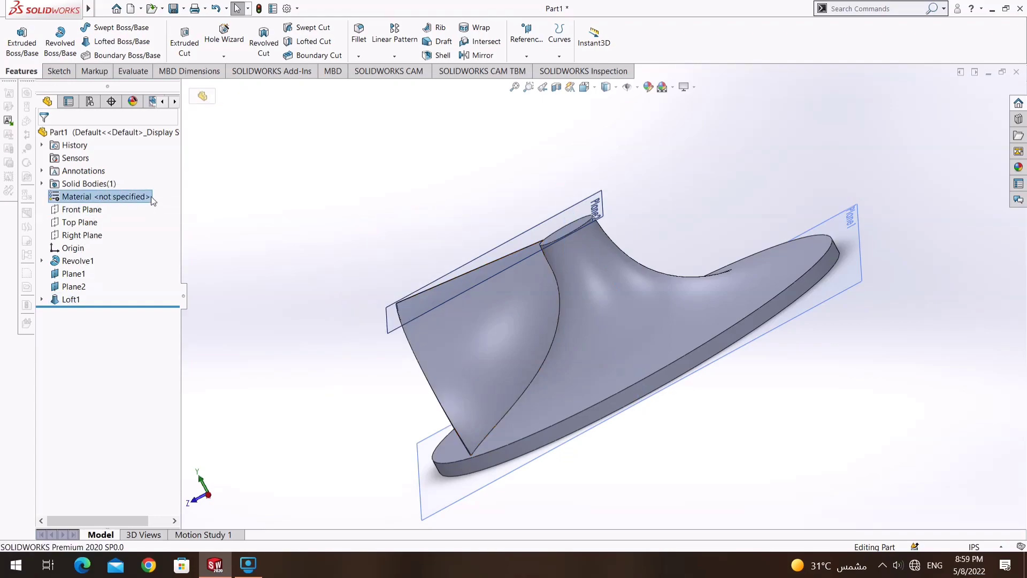
{"action": "right_click", "coordinate": [88, 216]}
{"action": "left_click", "coordinate": [155, 199]}
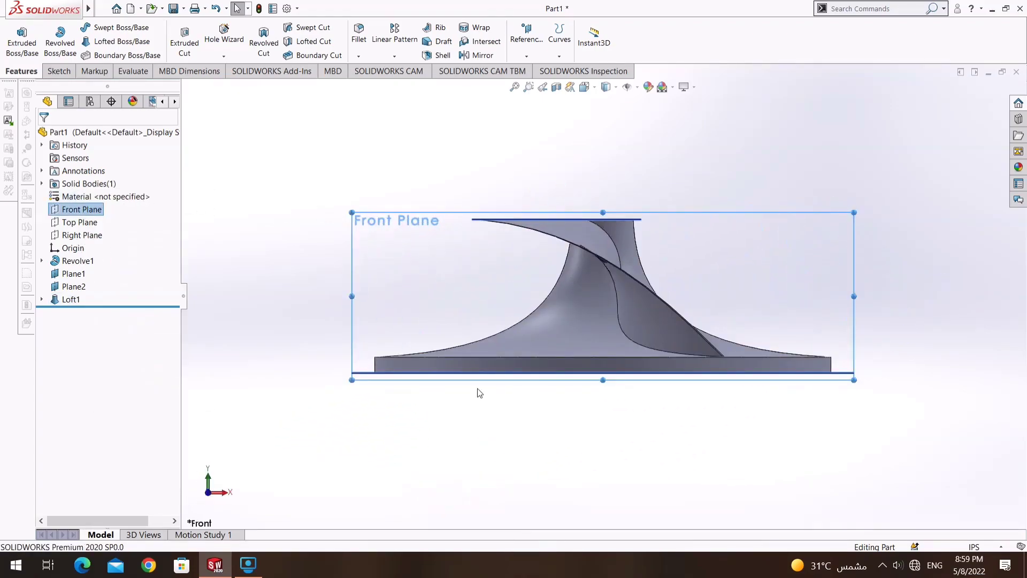
Set up a Circular Pattern of the Loft1 body about the disk's circular edge.
{"action": "left_click", "coordinate": [396, 57]}
{"action": "left_click", "coordinate": [422, 83]}
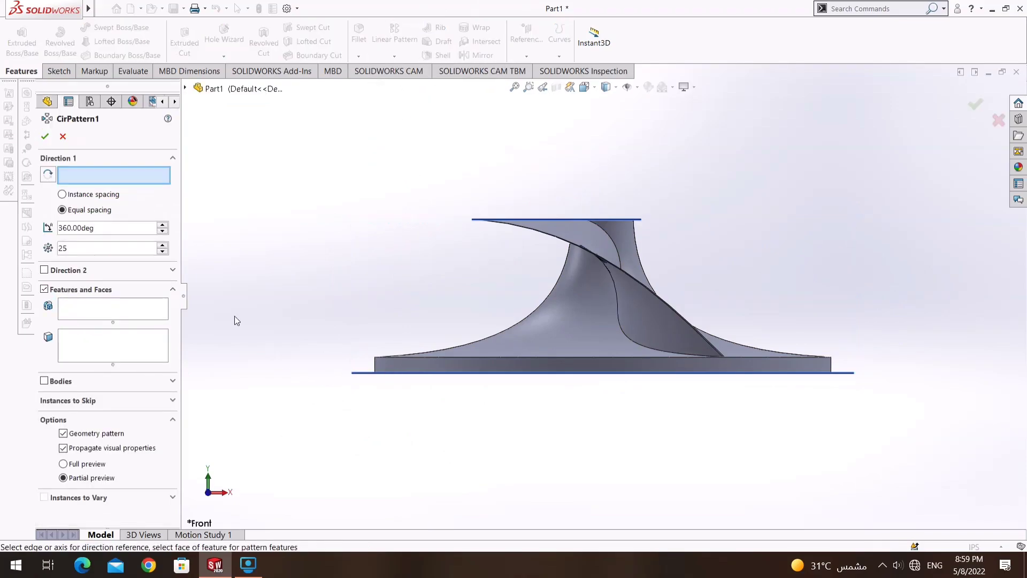
{"action": "middle_click_drag", "start_coordinate": [535, 324], "coordinate": [620, 261]}
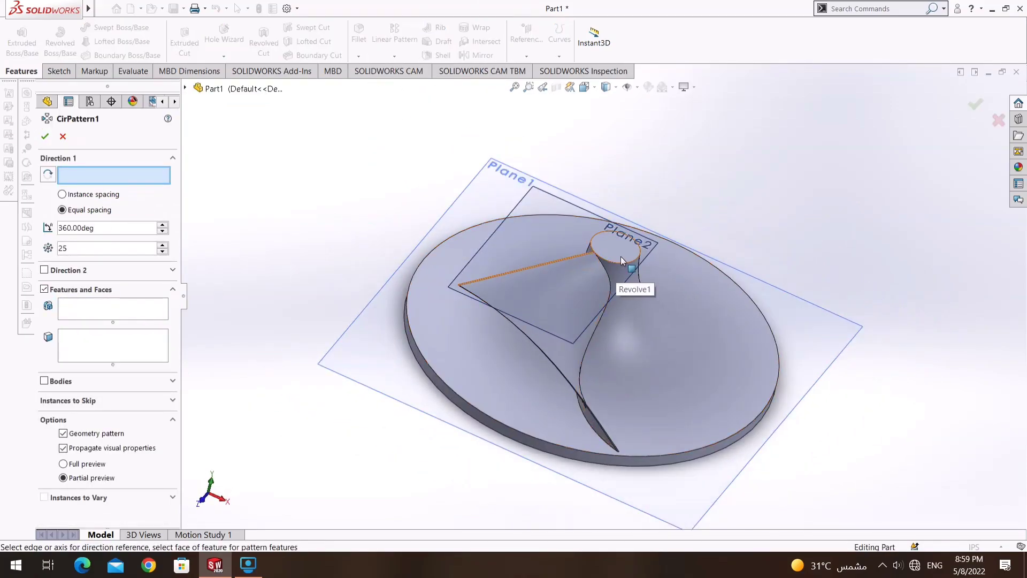
{"action": "left_click", "coordinate": [718, 445]}
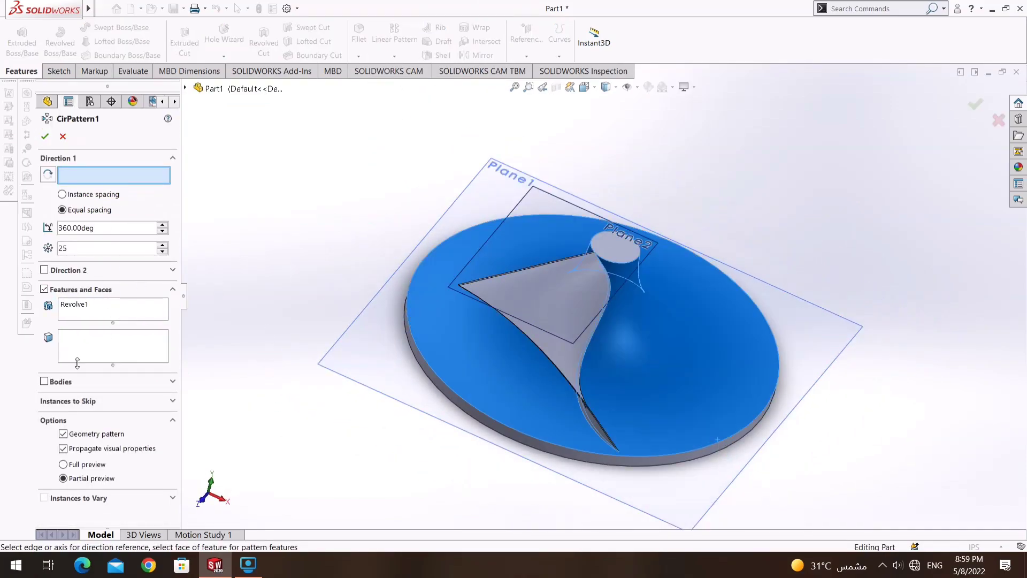
{"action": "left_click", "coordinate": [77, 360]}
{"action": "left_click", "coordinate": [532, 292]}
{"action": "left_click", "coordinate": [60, 381]}
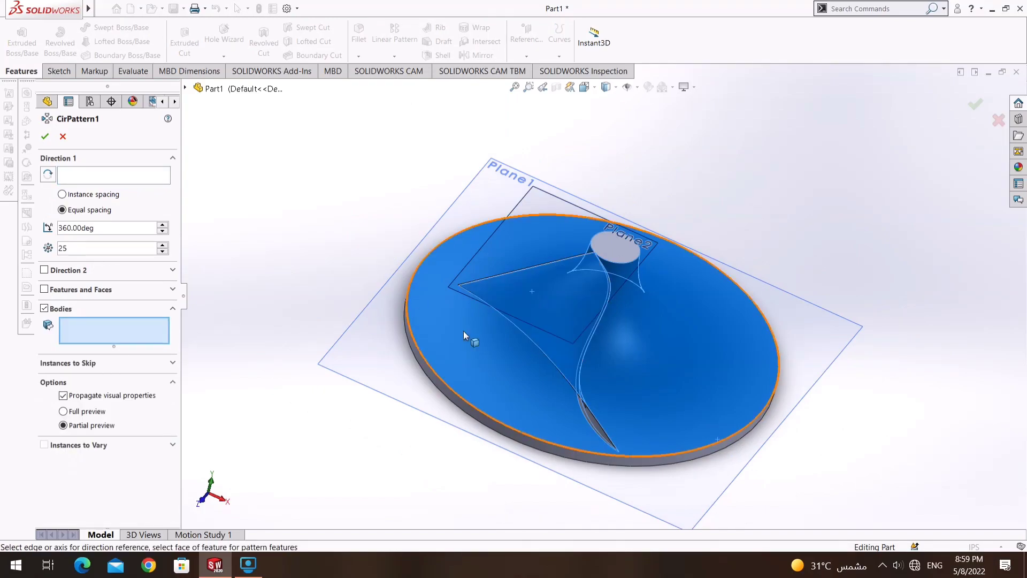
{"action": "left_click", "coordinate": [545, 320]}
{"action": "left_click", "coordinate": [99, 178]}
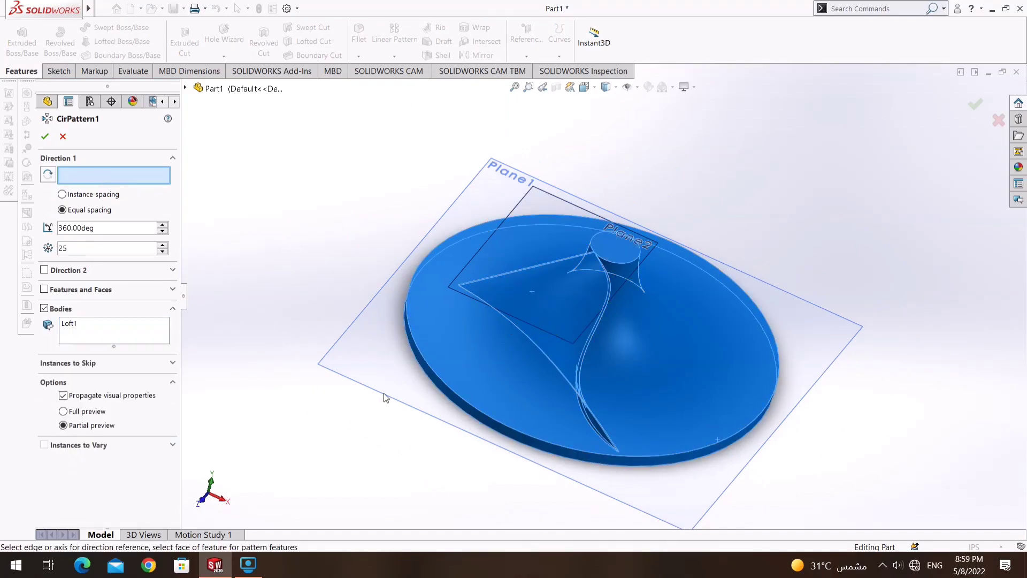
{"action": "left_click", "coordinate": [437, 381]}
Set 30 equally spaced instances over 360° and accept the pattern.
{"action": "middle_click_drag", "start_coordinate": [542, 372], "coordinate": [551, 417]}
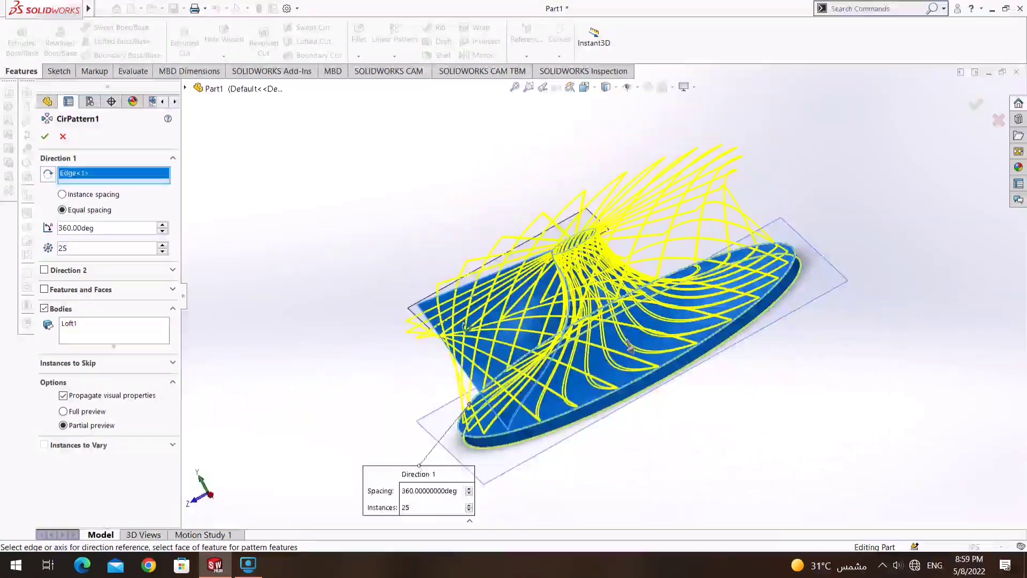
{"action": "middle_click_drag", "start_coordinate": [542, 362], "coordinate": [566, 297]}
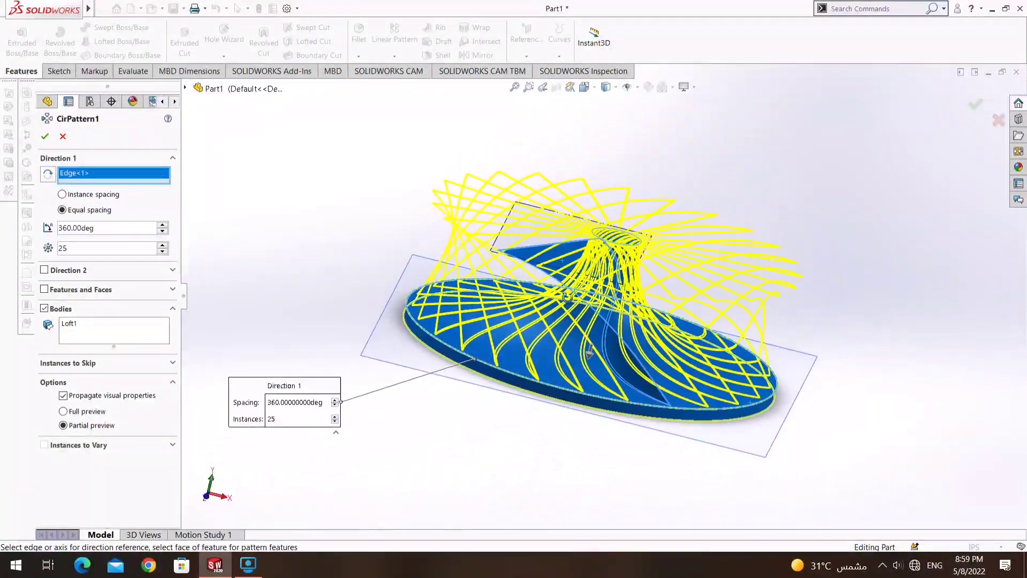
{"action": "left_click", "coordinate": [91, 250]}
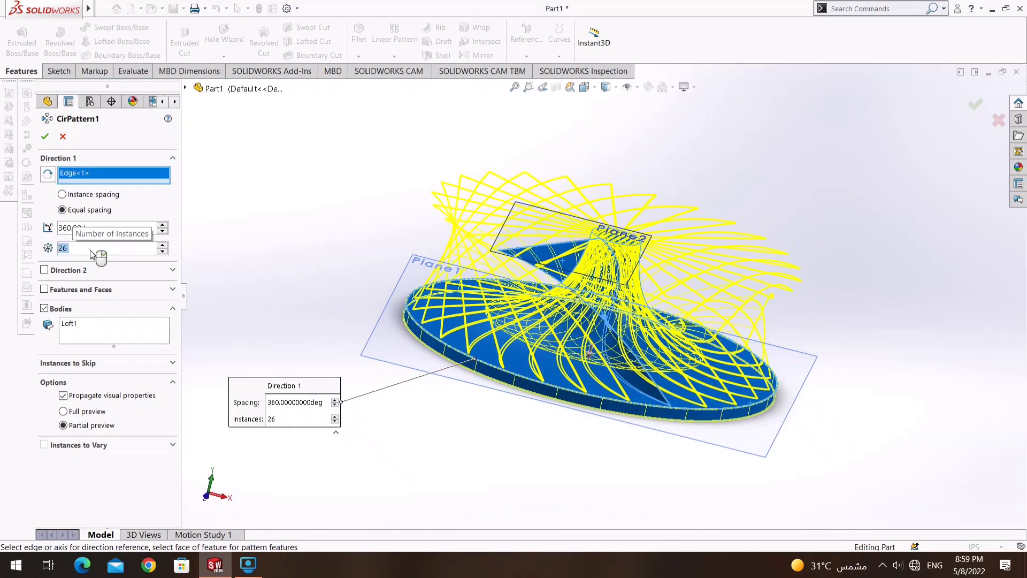
{"action": "scroll", "coordinate": [91, 251], "scroll_direction": "up", "scroll_amount": 4}
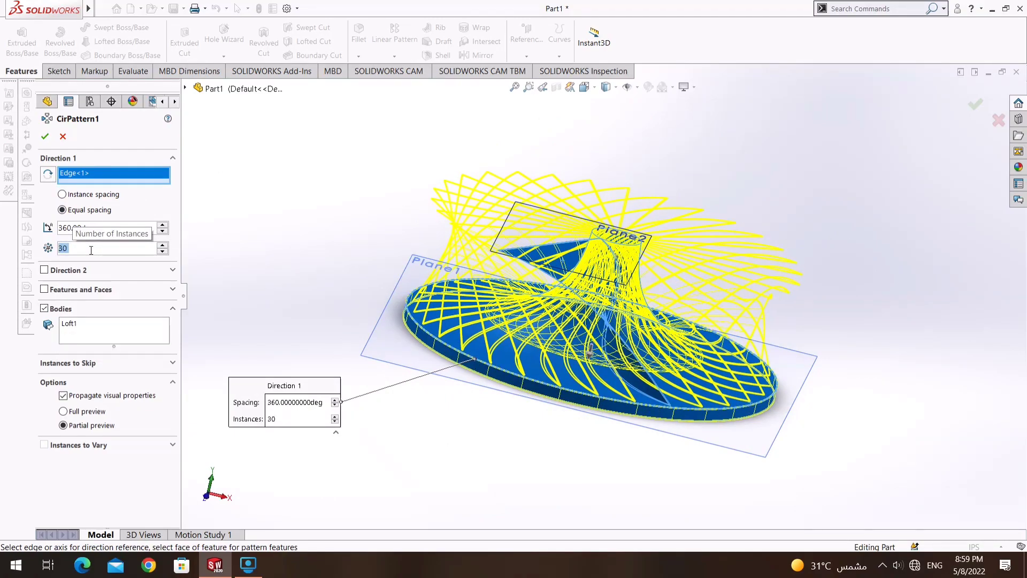
{"action": "left_click", "coordinate": [45, 137]}
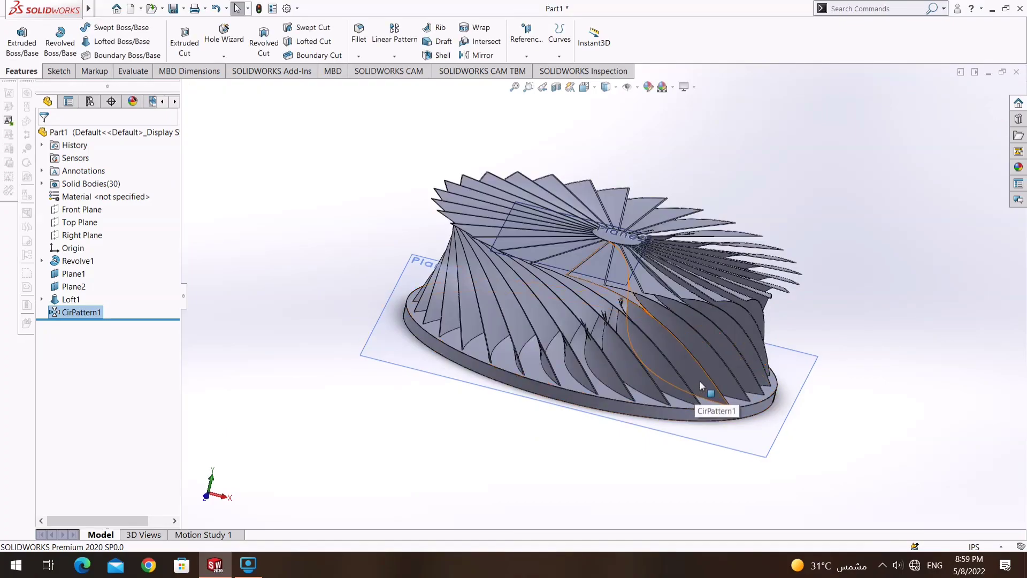
{"action": "mouse_move", "coordinate": [699, 402]}
{"action": "middle_mouse_down"}
{"action": "mouse_move", "coordinate": [619, 470]}
{"action": "mouse_move", "coordinate": [651, 435]}
{"action": "middle_mouse_up"}
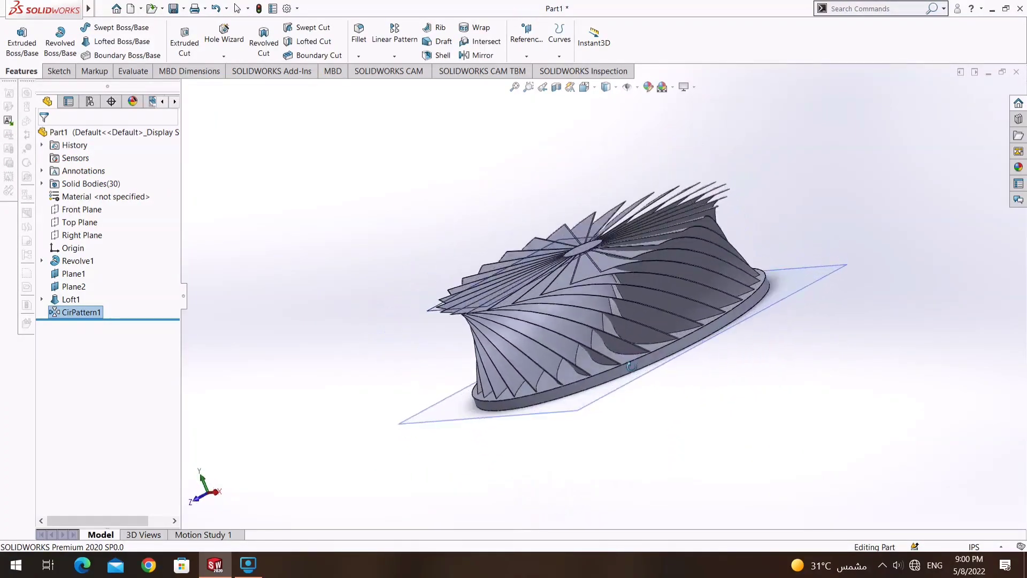
View the bladed impeller normal to the Front Plane and inspect a Front Plane section view.
{"action": "middle_click_drag", "start_coordinate": [651, 435], "coordinate": [263, 291]}
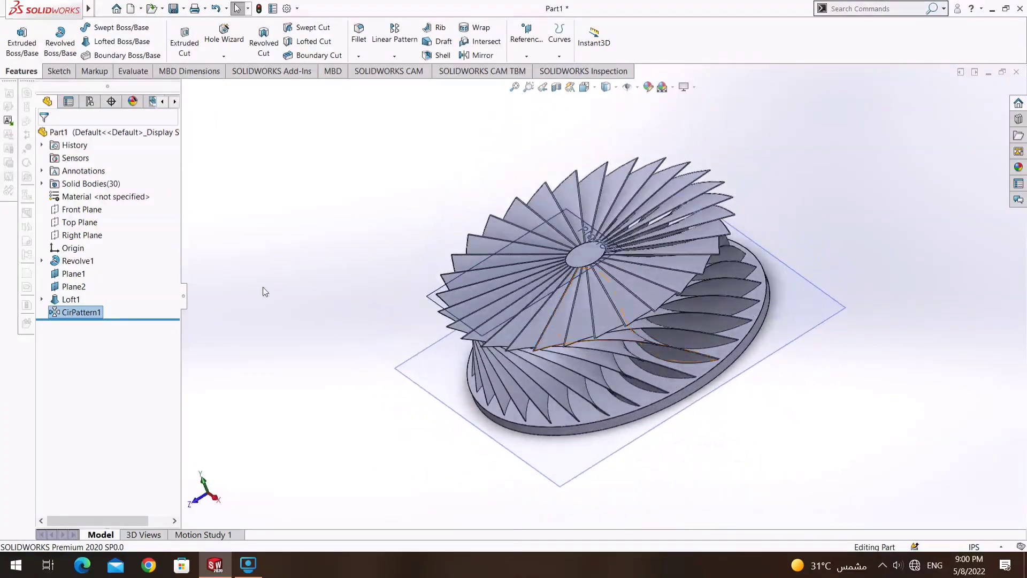
{"action": "right_click", "coordinate": [96, 214]}
{"action": "left_click", "coordinate": [135, 197]}
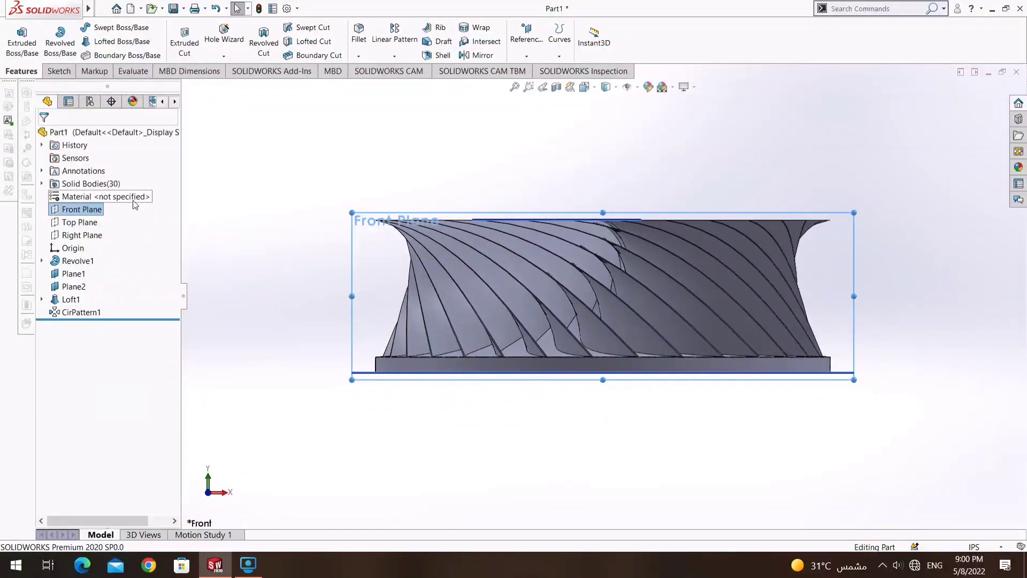
{"action": "left_click", "coordinate": [57, 71]}
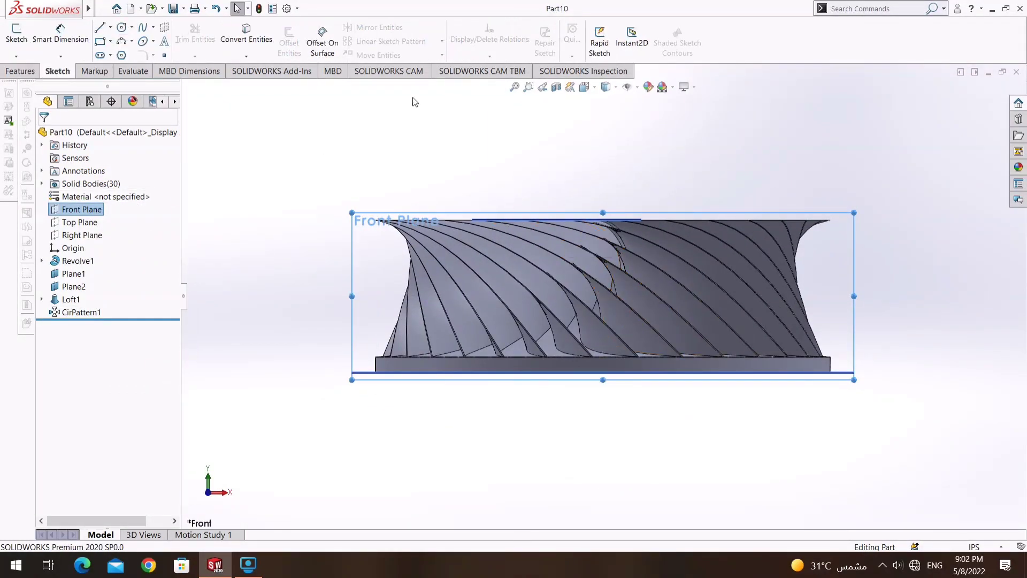
{"action": "left_click", "coordinate": [217, 212]}
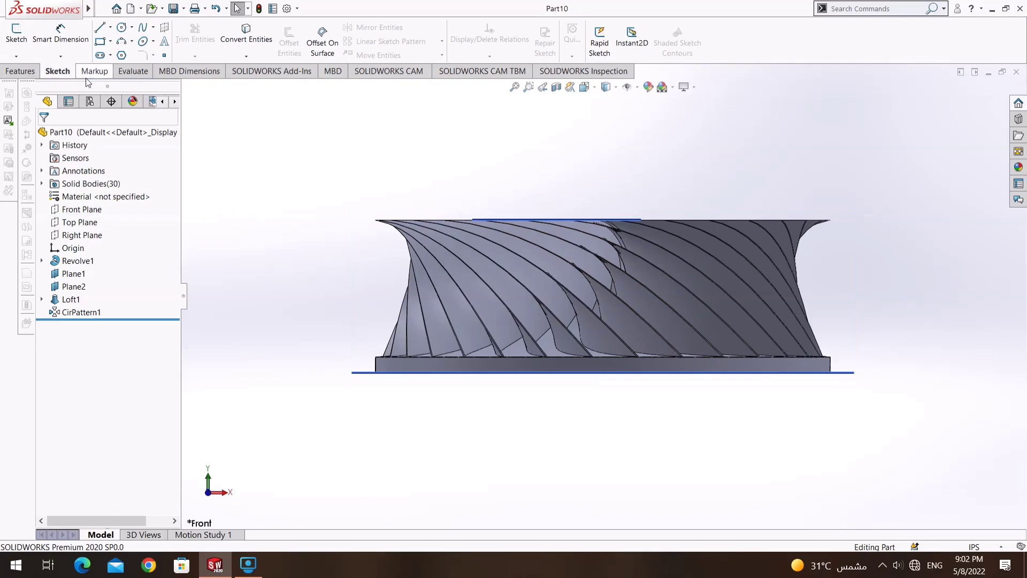
{"action": "left_click", "coordinate": [556, 87]}
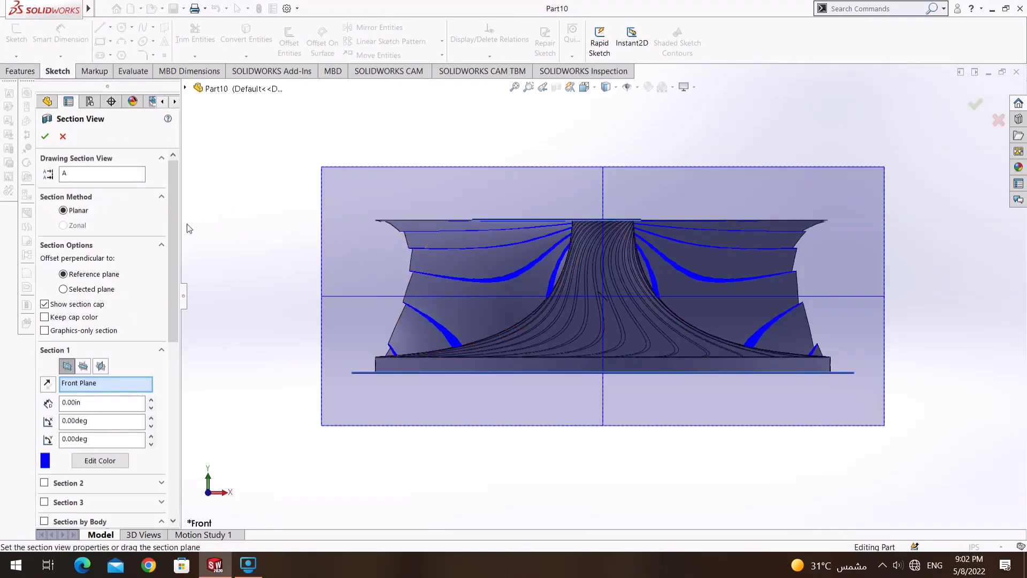
{"action": "left_click", "coordinate": [45, 137]}
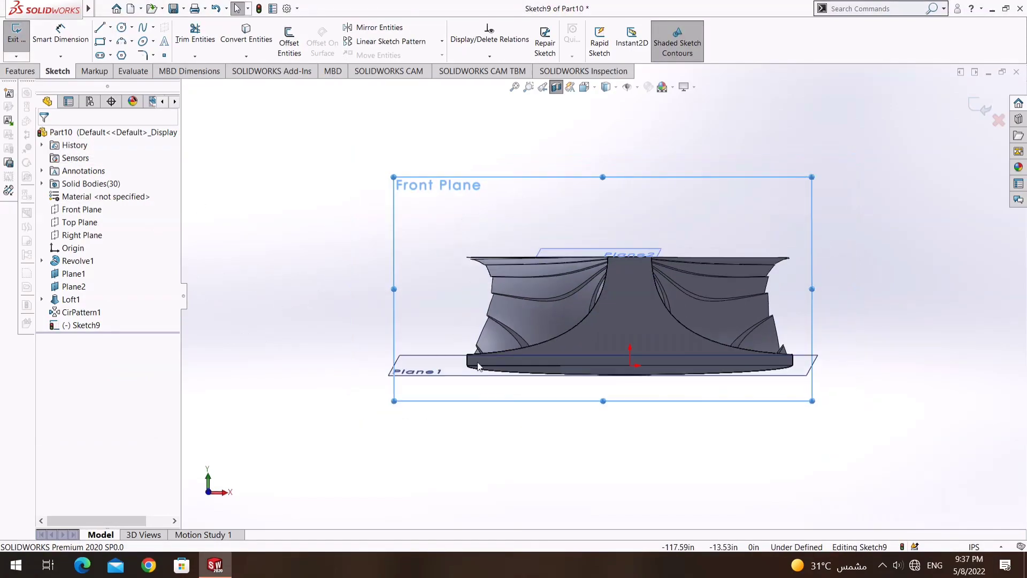
Face the Front Plane, sketch a trial arc along the base, then undo it.
{"action": "right_click", "coordinate": [80, 209]}
{"action": "left_click", "coordinate": [118, 196]}
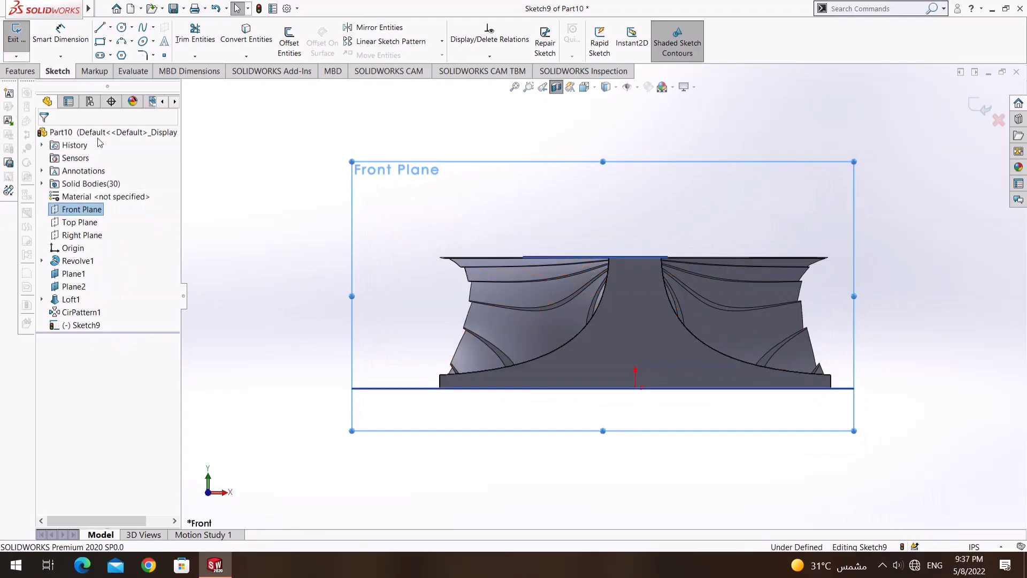
{"action": "left_click", "coordinate": [101, 28]}
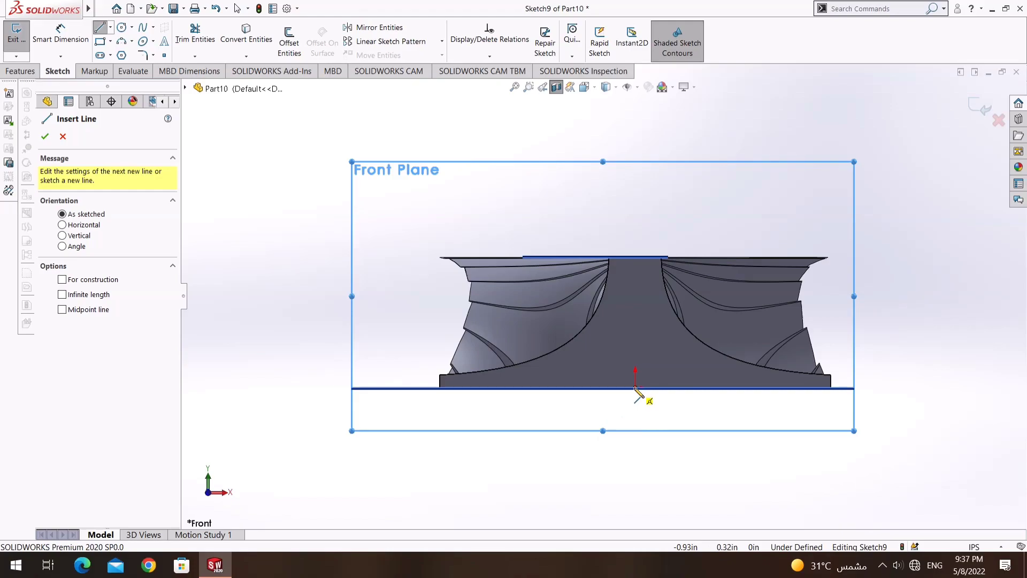
{"action": "left_click", "coordinate": [636, 389]}
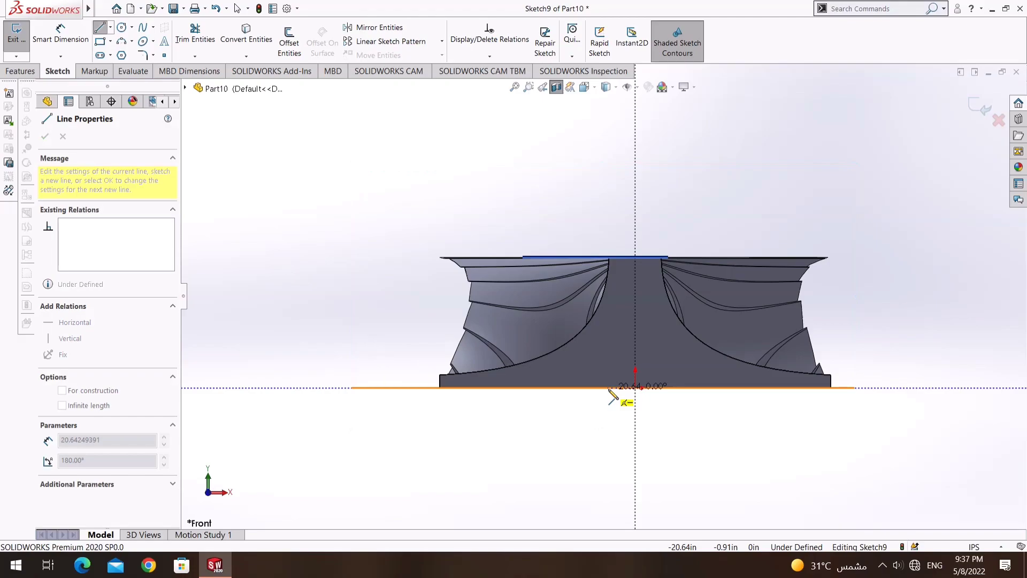
{"action": "key", "text": "a"}
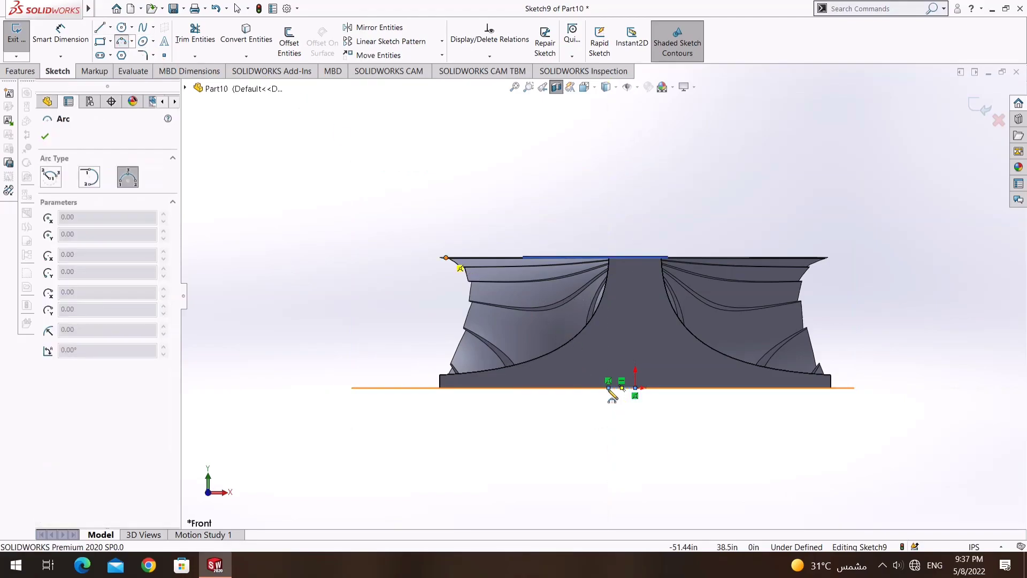
{"action": "left_click", "coordinate": [609, 388]}
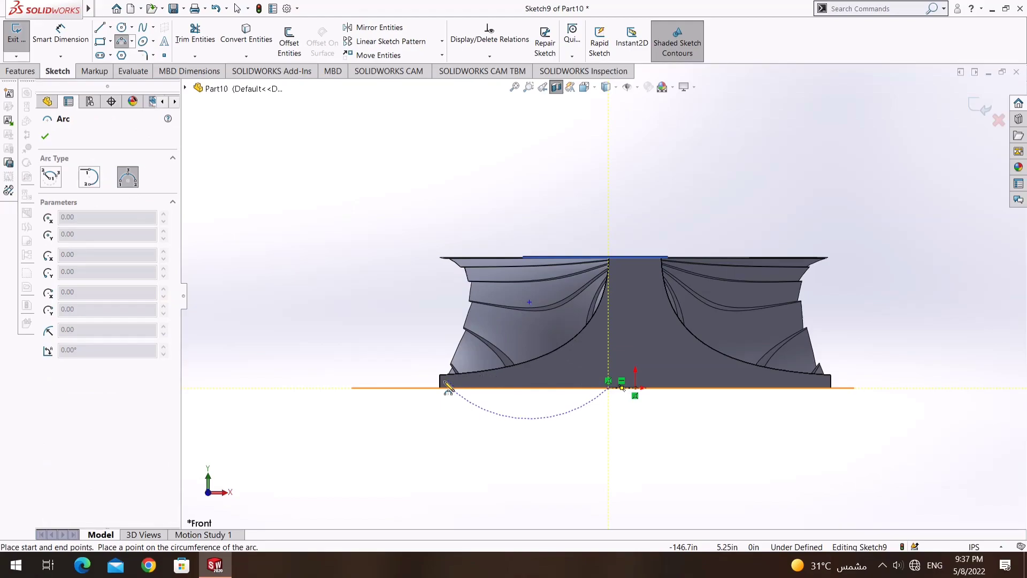
{"action": "left_click", "coordinate": [447, 387]}
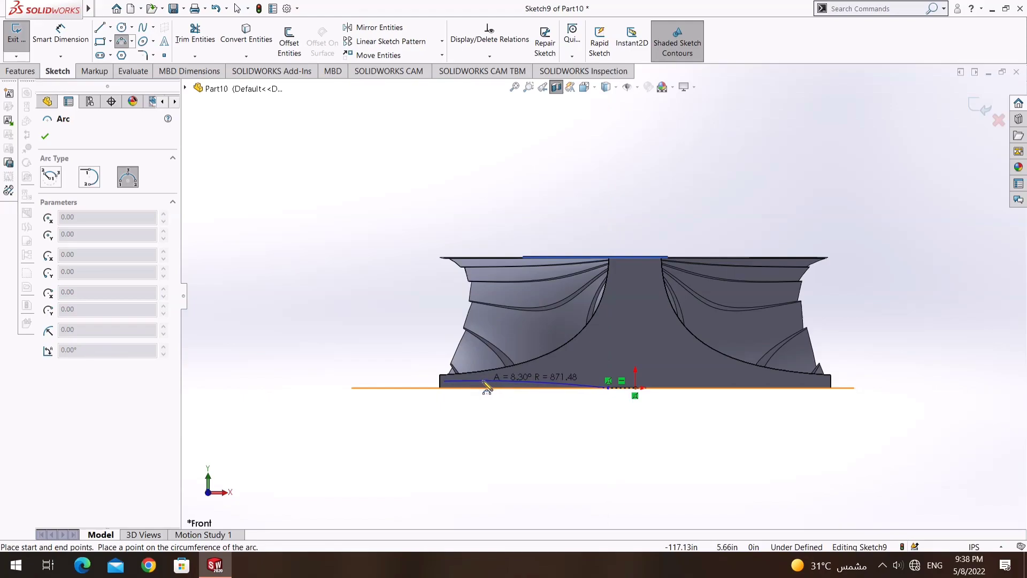
{"action": "left_click", "coordinate": [487, 388]}
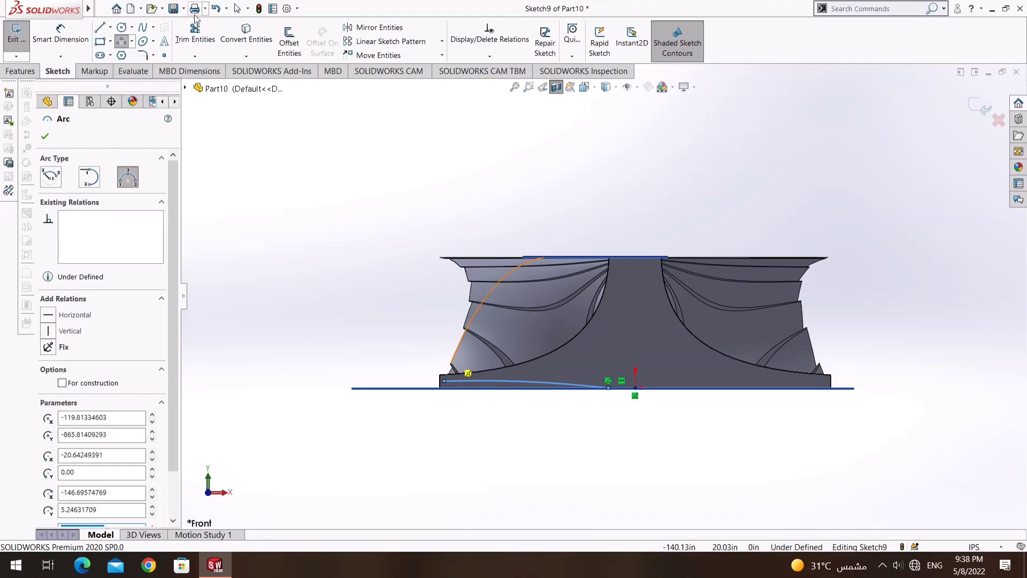
{"action": "left_click", "coordinate": [216, 8]}
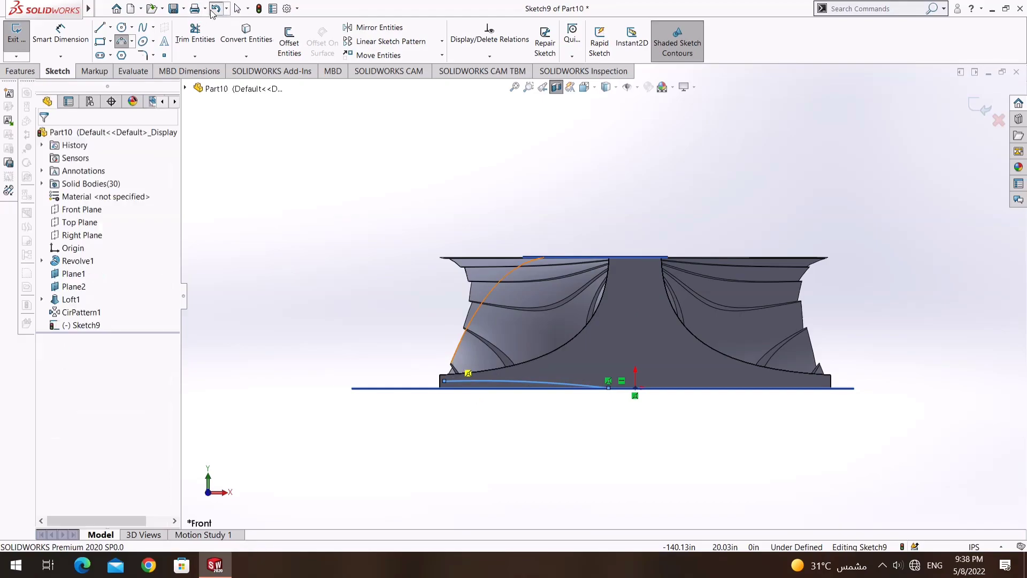
Draw a shallow 3 Point Arc along the base line from near the centre to the left edge.
{"action": "left_click", "coordinate": [123, 44]}
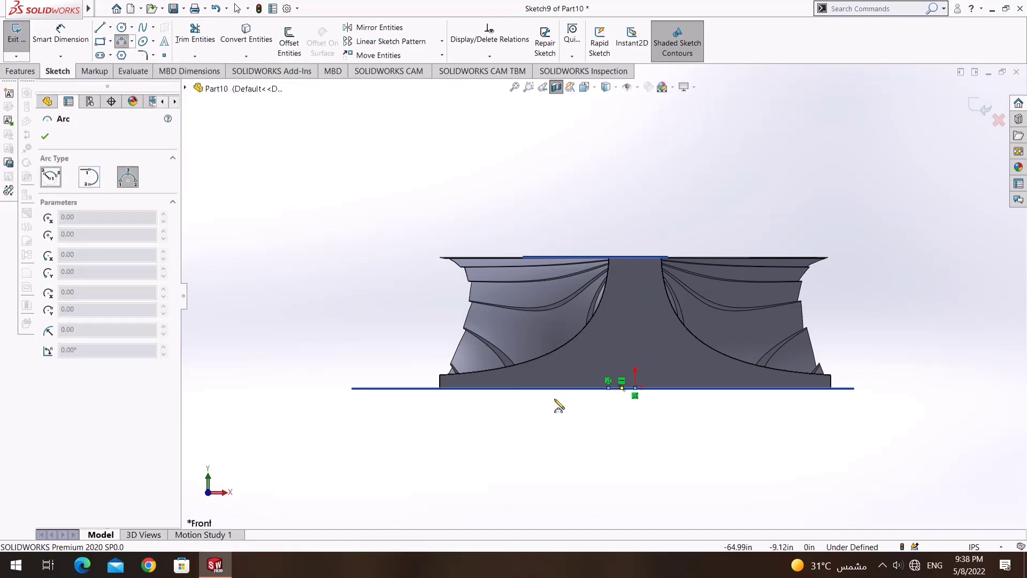
{"action": "left_click", "coordinate": [609, 388]}
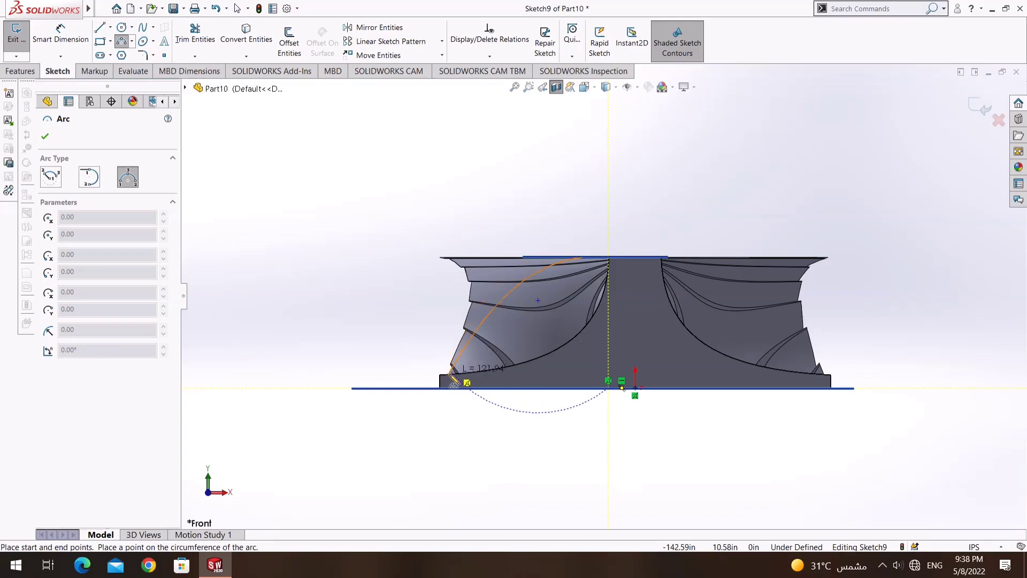
{"action": "left_click", "coordinate": [489, 391]}
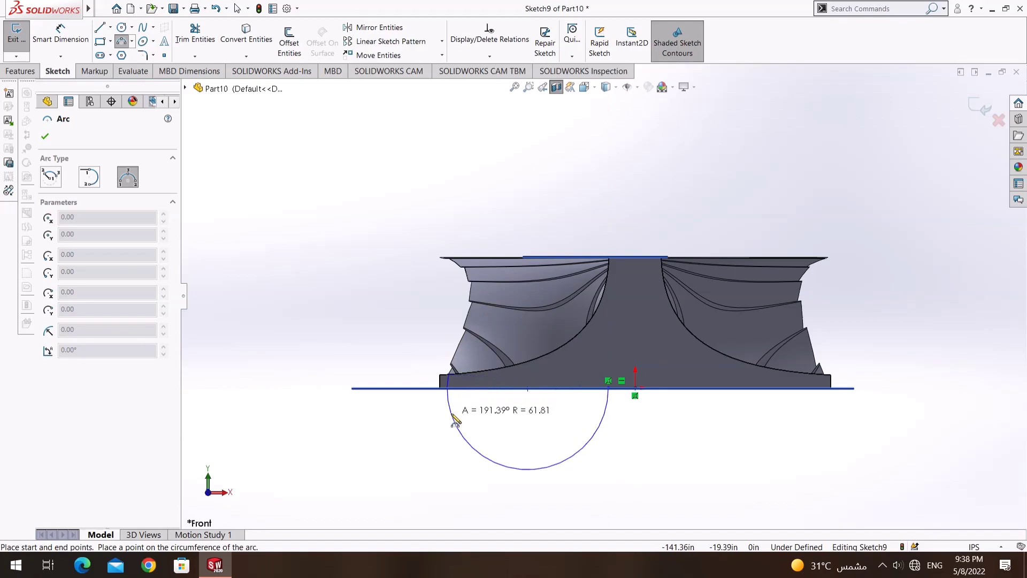
{"action": "key", "text": "Escape"}
{"action": "right_click", "coordinate": [317, 220]}
{"action": "left_click", "coordinate": [349, 271]}
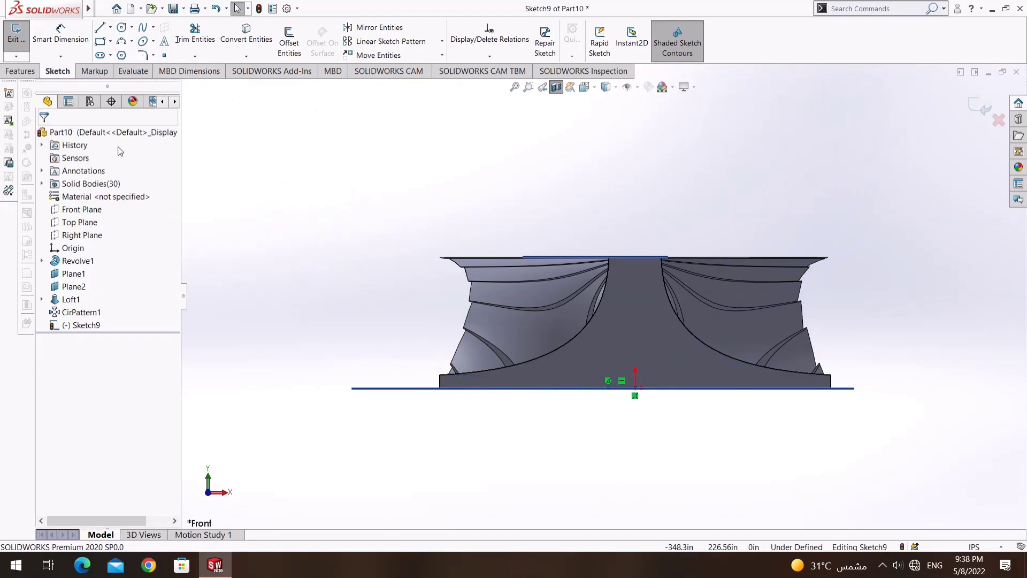
{"action": "left_click", "coordinate": [121, 40]}
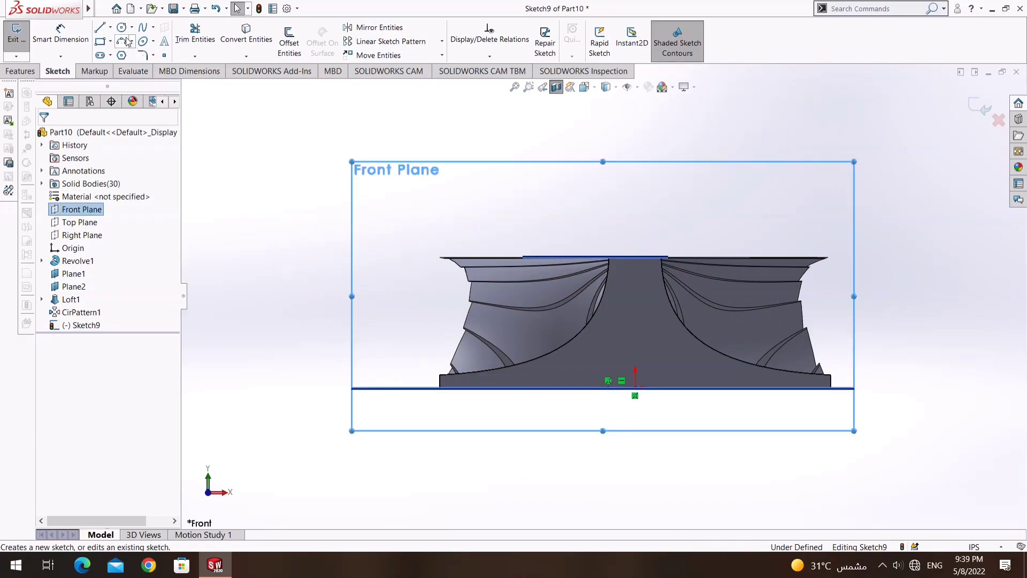
{"action": "left_click", "coordinate": [608, 390]}
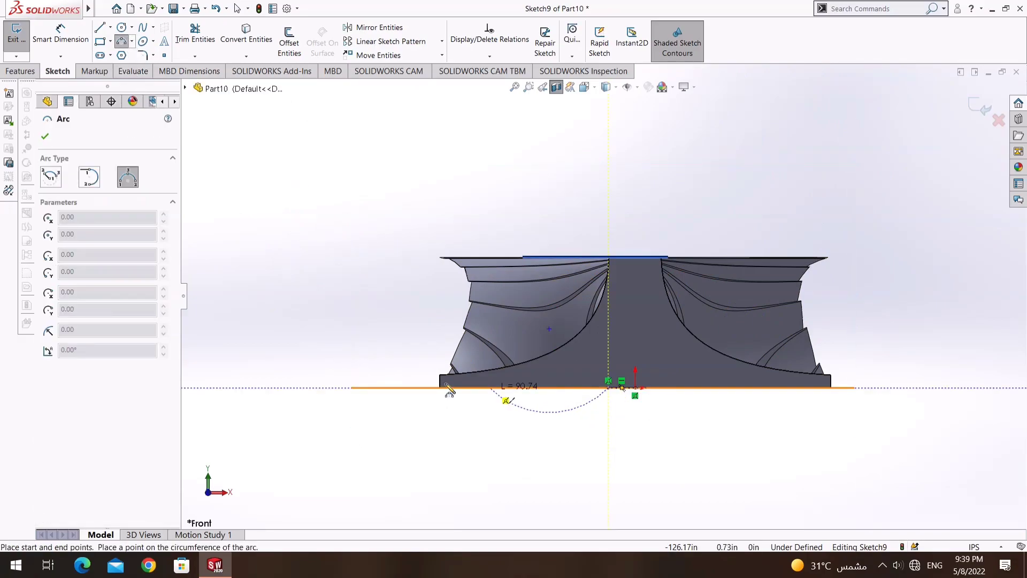
{"action": "left_click", "coordinate": [445, 382]}
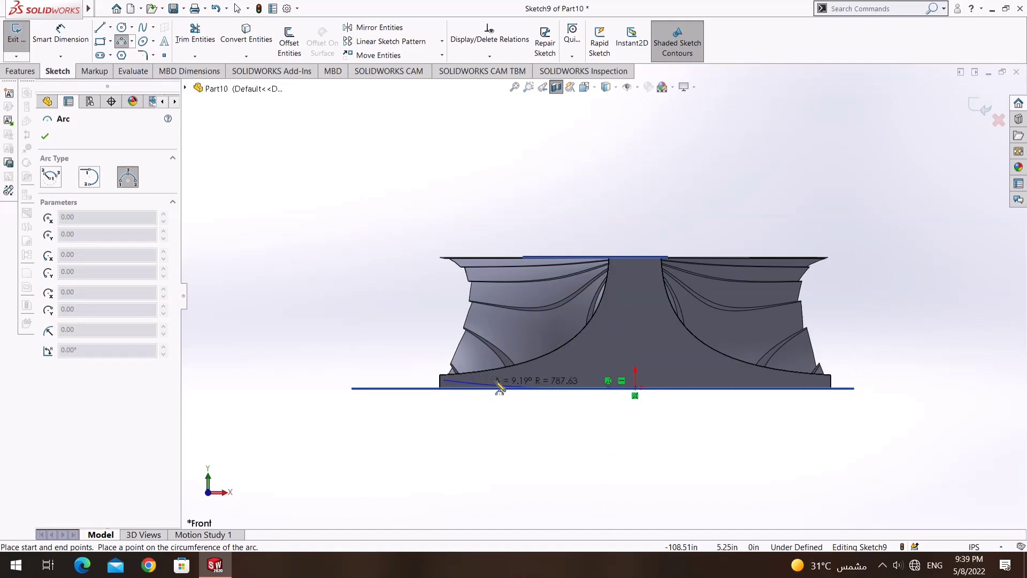
{"action": "left_click", "coordinate": [500, 387]}
Add a short slanted line from the arc's left end.
{"action": "key", "text": "l"}
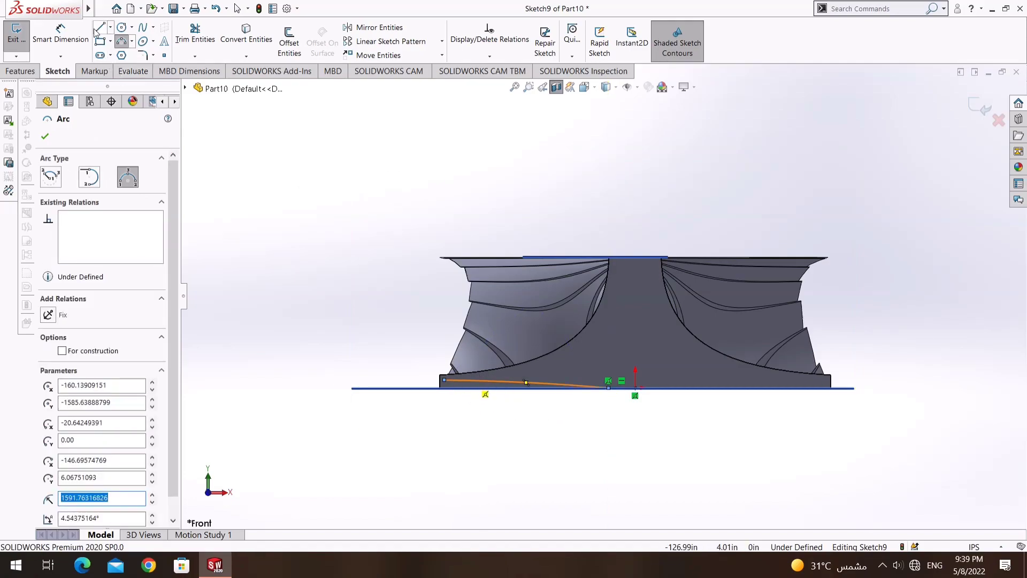
{"action": "left_click", "coordinate": [444, 382]}
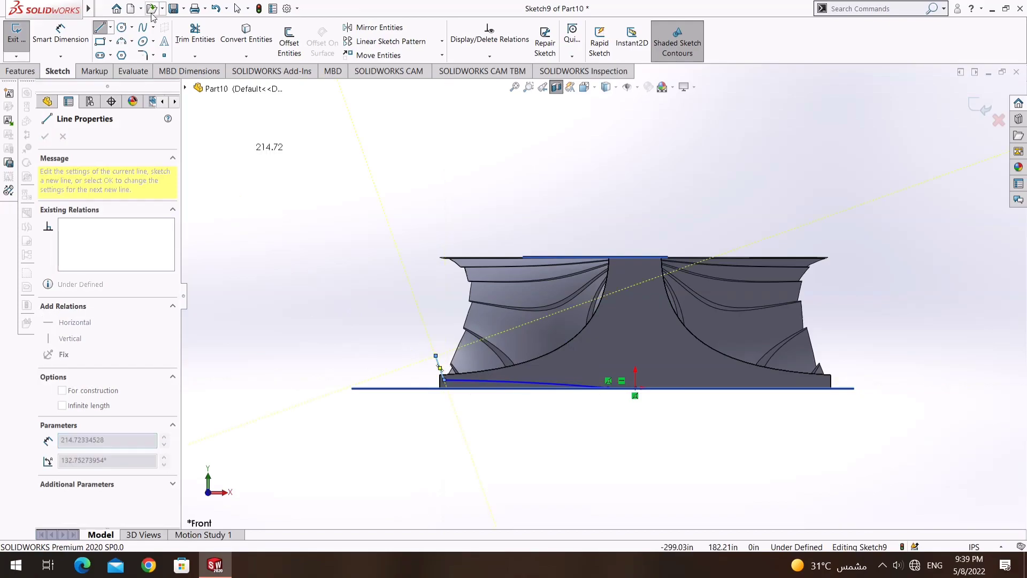
{"action": "right_click", "coordinate": [275, 186]}
{"action": "left_click", "coordinate": [276, 186]}
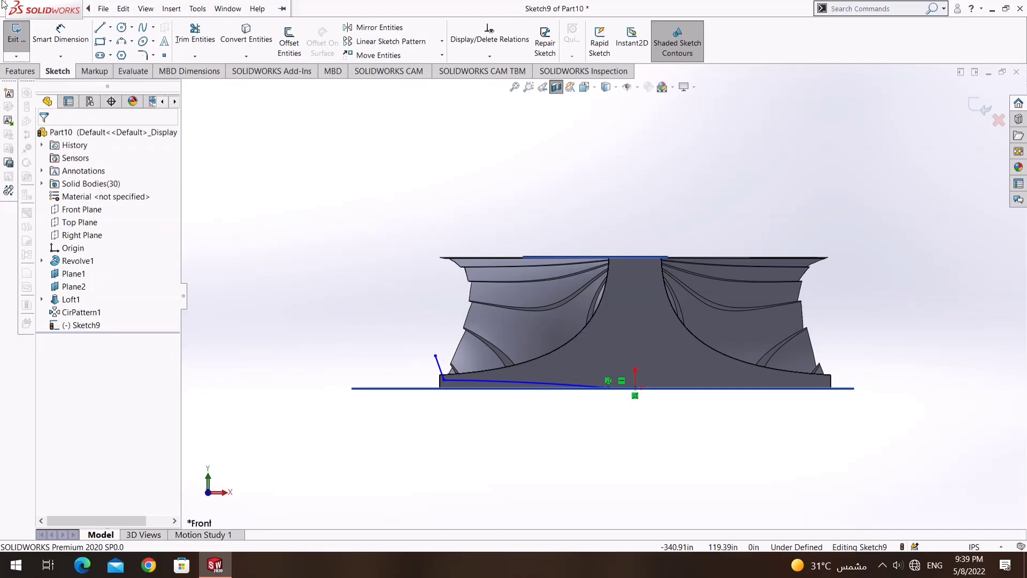
{"action": "left_click", "coordinate": [101, 8]}
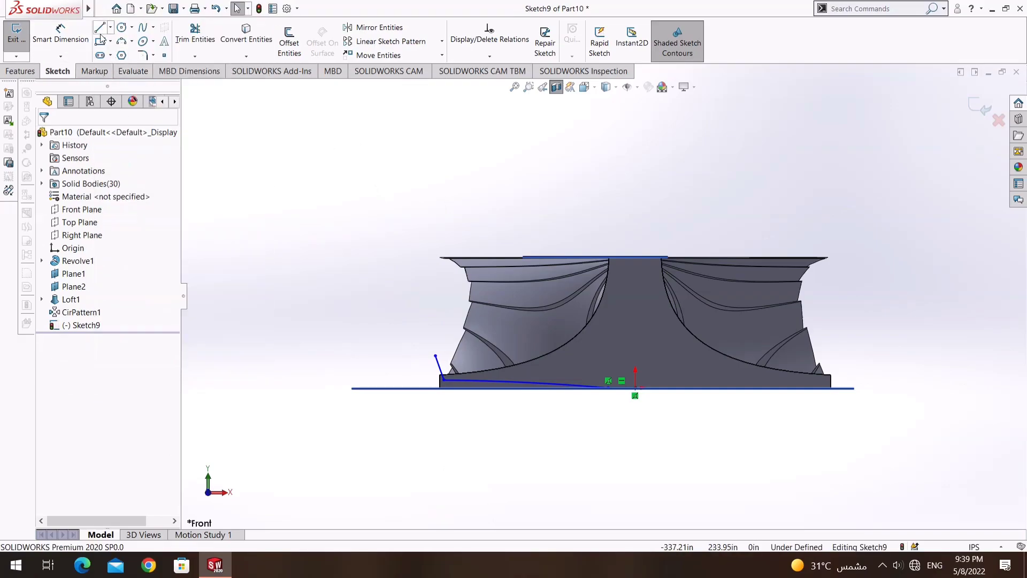
Draw a vertical centerline upward from the origin.
{"action": "left_click", "coordinate": [110, 26]}
{"action": "left_click", "coordinate": [130, 56]}
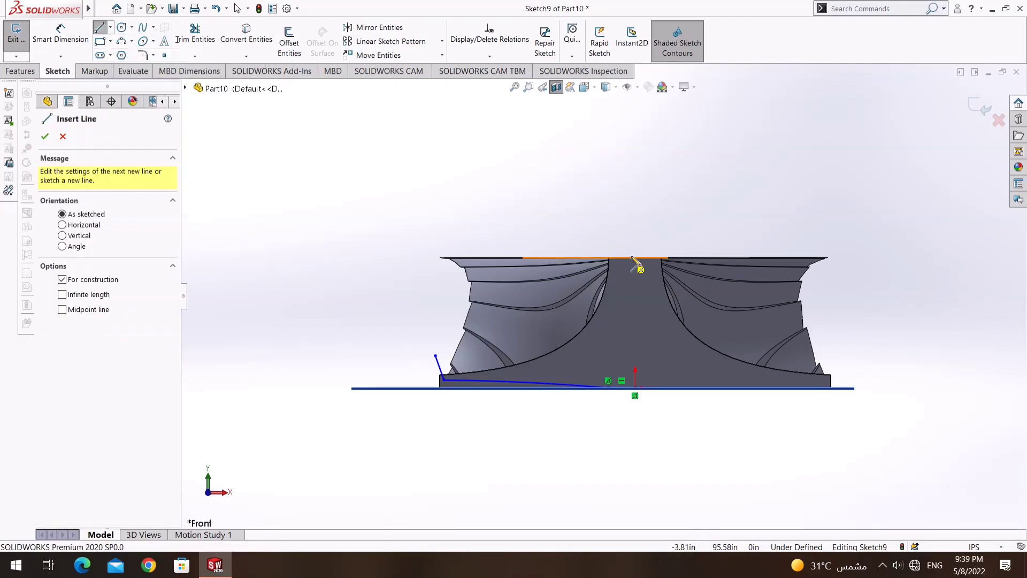
{"action": "left_click", "coordinate": [636, 388]}
{"action": "left_click", "coordinate": [635, 114]}
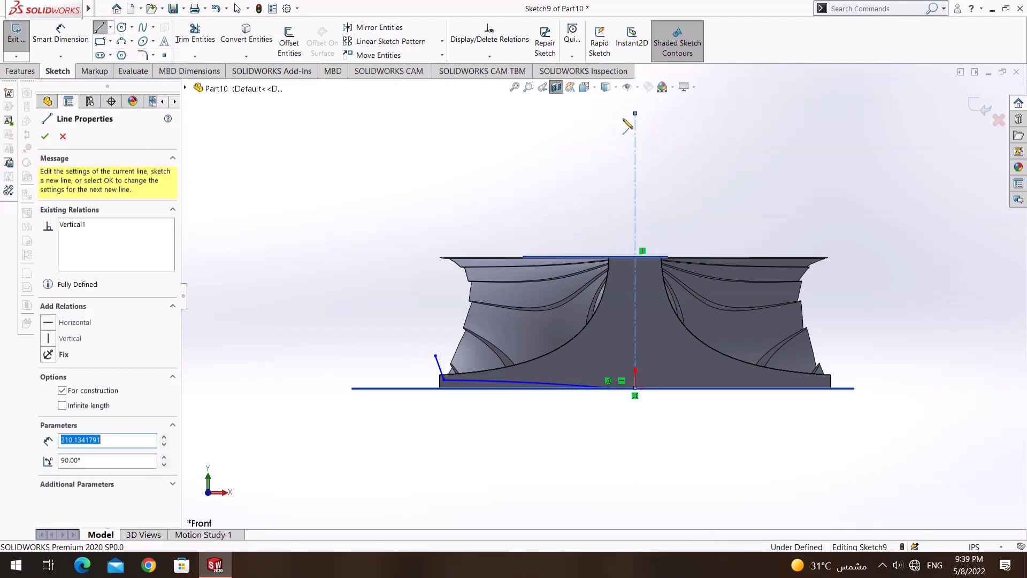
Draw lines along the hub's top edge, extending left across the blade tops.
{"action": "left_click", "coordinate": [111, 26]}
{"action": "left_click", "coordinate": [122, 44]}
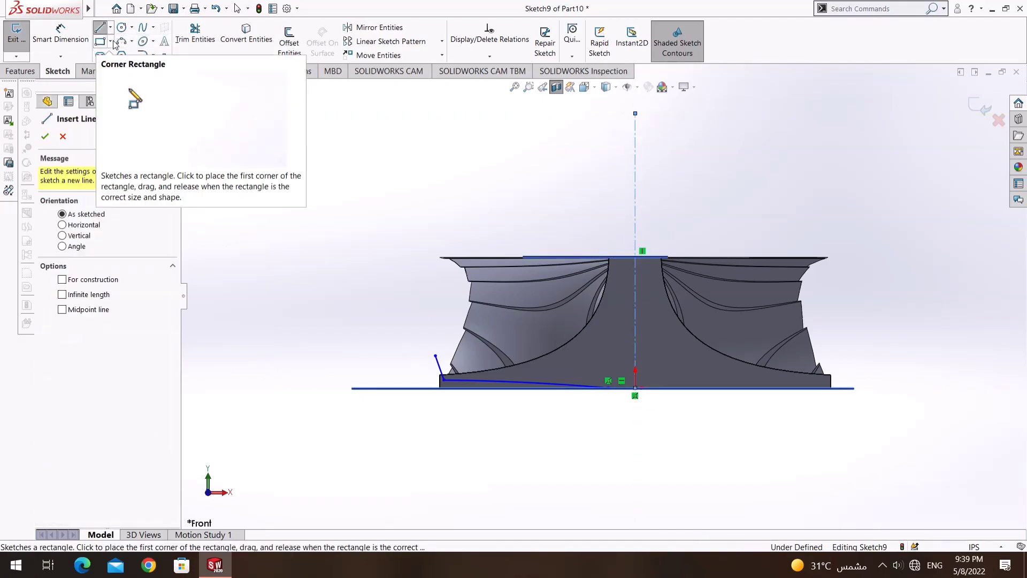
{"action": "left_click", "coordinate": [636, 251]}
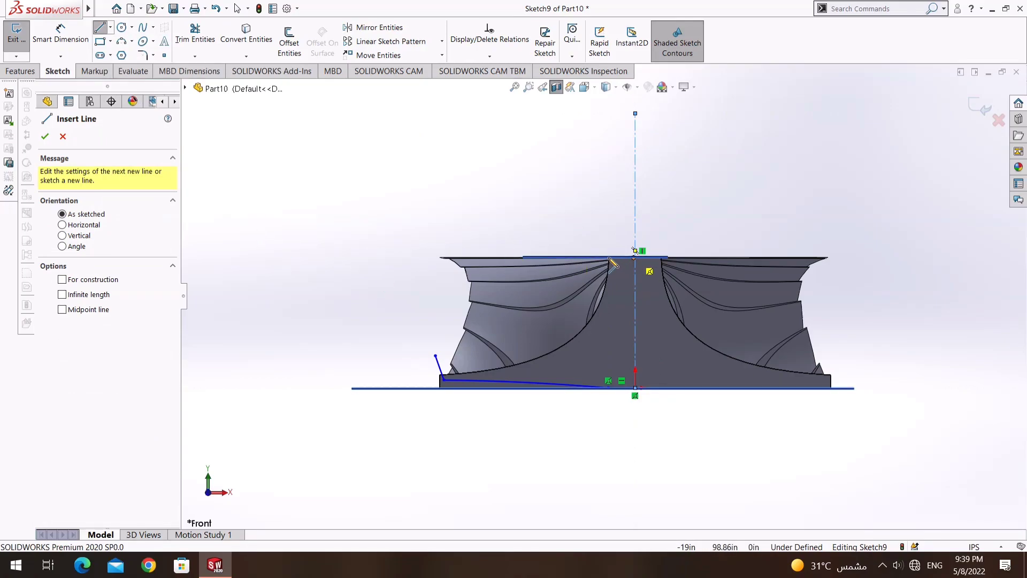
{"action": "scroll", "coordinate": [612, 261], "scroll_direction": "down", "scroll_amount": 2}
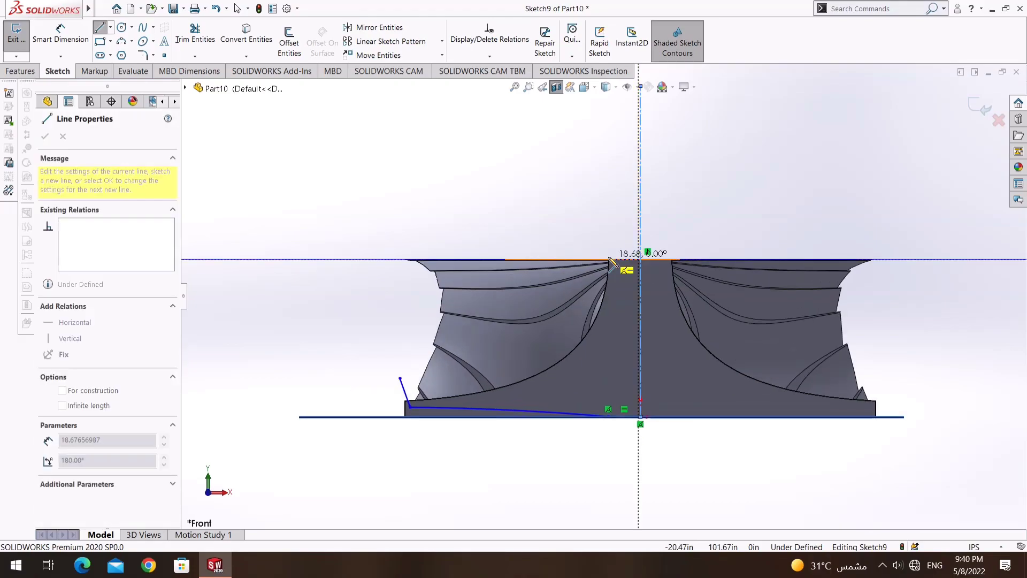
{"action": "scroll", "coordinate": [611, 260], "scroll_direction": "down", "scroll_amount": 5}
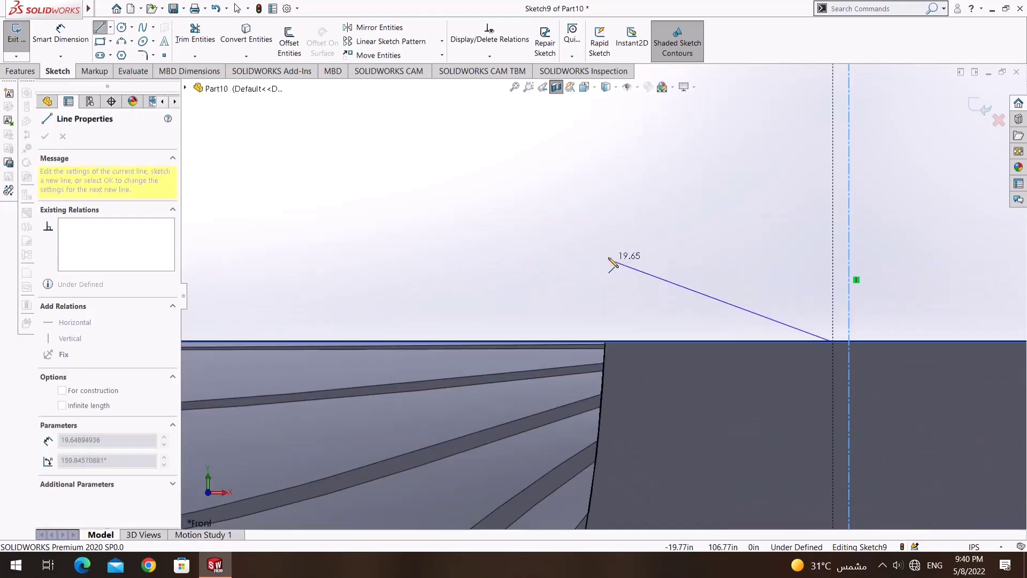
{"action": "left_click", "coordinate": [606, 342]}
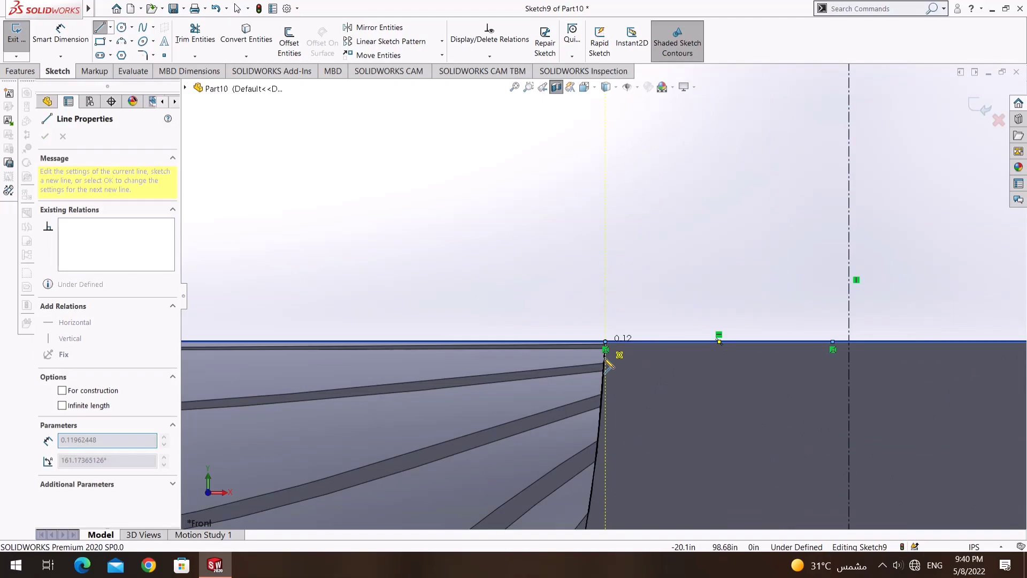
{"action": "double_click", "coordinate": [605, 364]}
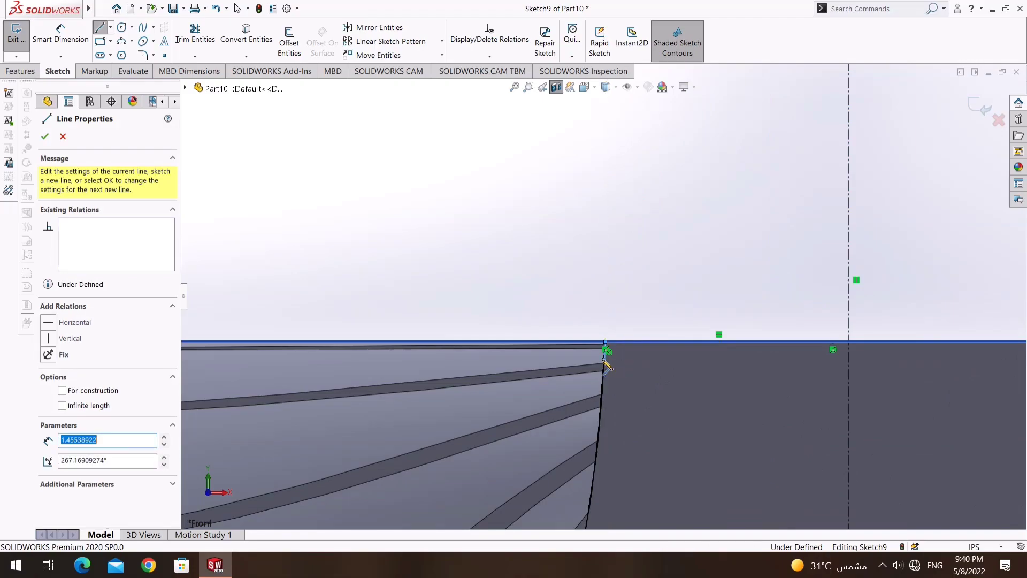
{"action": "left_click", "coordinate": [589, 367]}
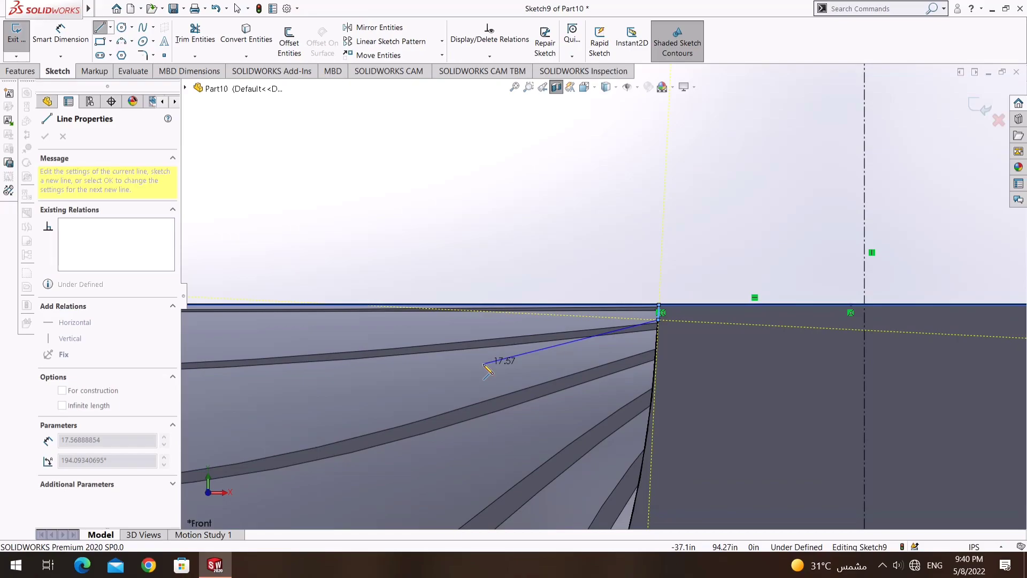
{"action": "scroll", "coordinate": [490, 364], "scroll_direction": "up", "scroll_amount": 5}
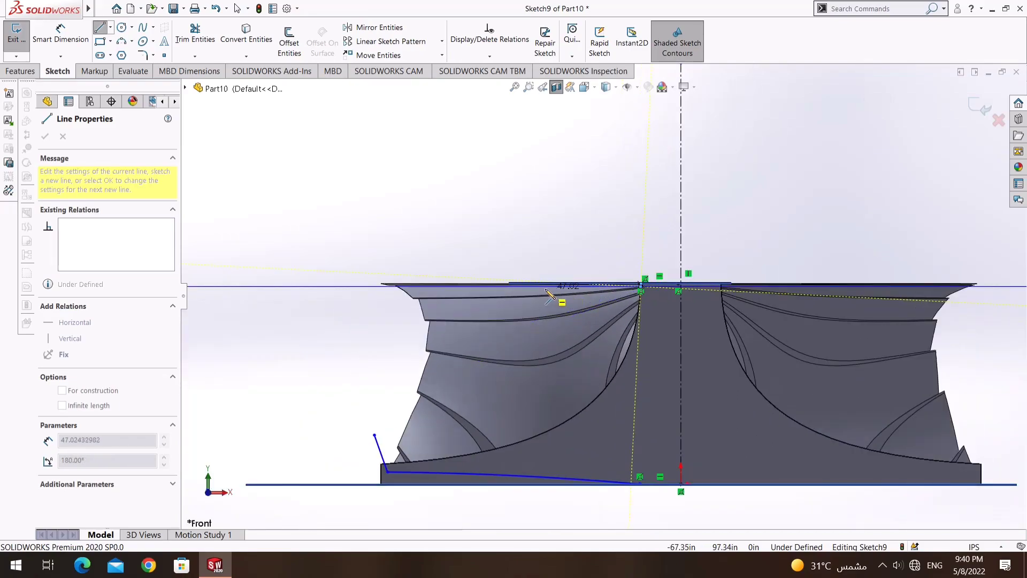
{"action": "left_click", "coordinate": [540, 288]}
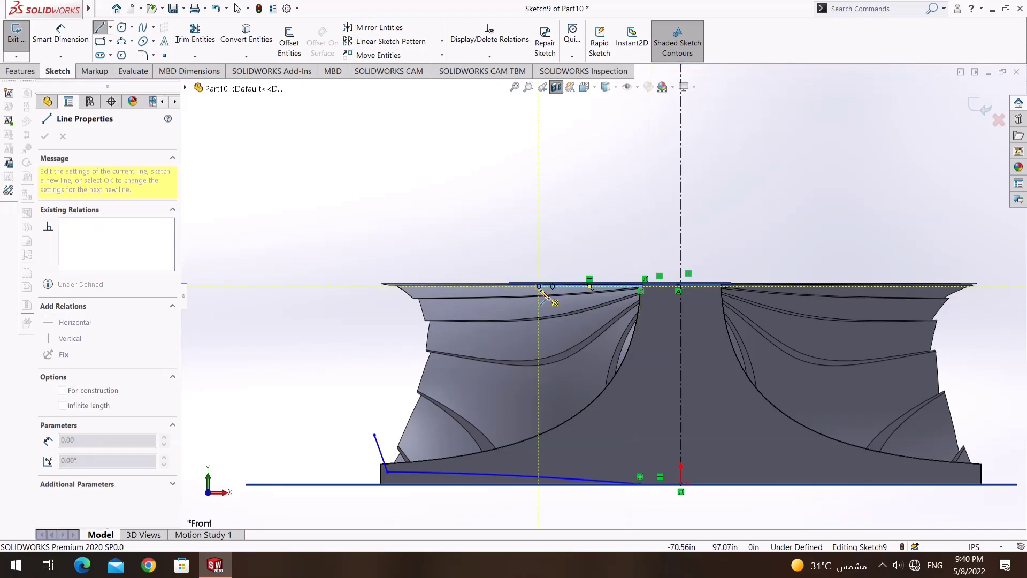
Draw a spline from the top line's end down to the base line's end.
{"action": "left_click", "coordinate": [142, 31]}
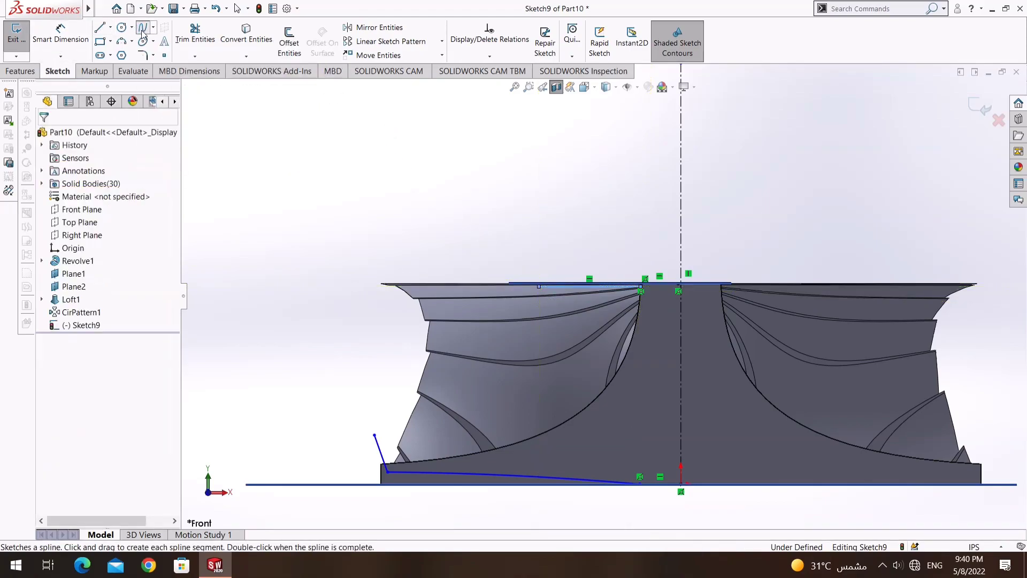
{"action": "left_click", "coordinate": [539, 287]}
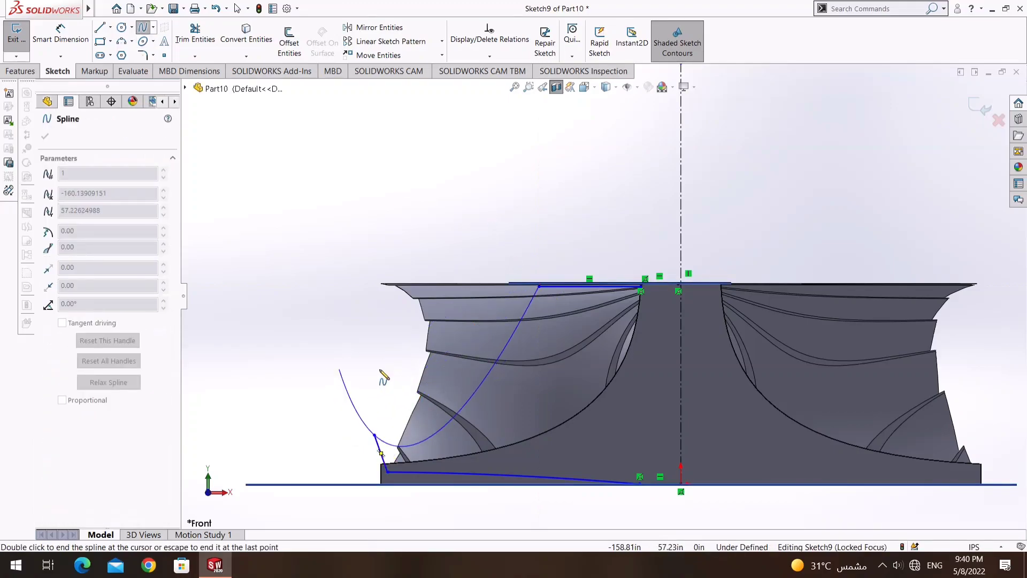
{"action": "right_click", "coordinate": [391, 348]}
{"action": "left_click", "coordinate": [502, 365]}
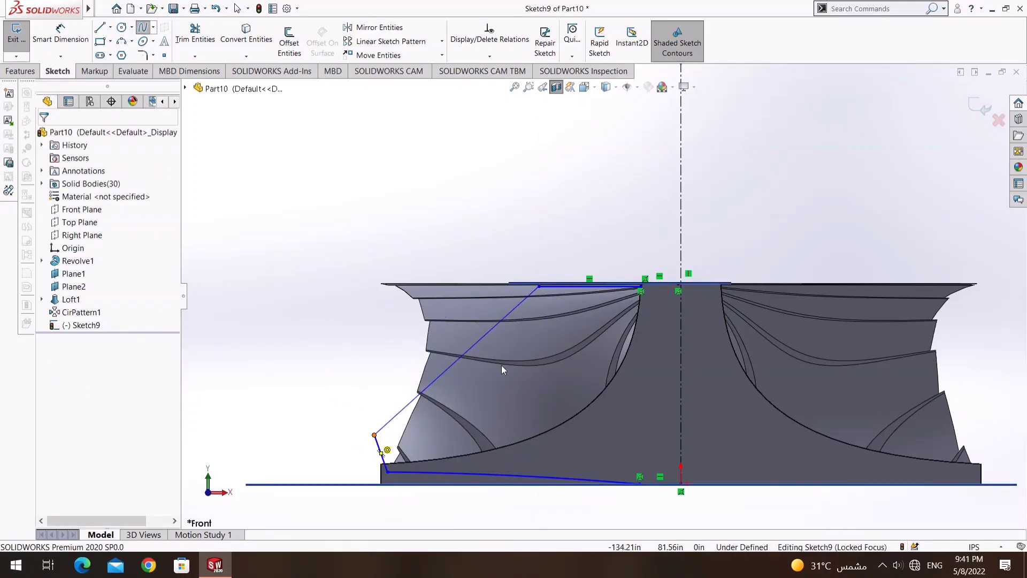
Reshape the spline so it leaves the top heading down and ends running horizontally.
{"action": "left_click", "coordinate": [447, 370]}
{"action": "scroll", "coordinate": [512, 353], "scroll_direction": "down", "scroll_amount": 3}
{"action": "scroll", "coordinate": [512, 352], "scroll_direction": "down", "scroll_amount": 2}
{"action": "scroll", "coordinate": [512, 352], "scroll_direction": "up", "scroll_amount": 1}
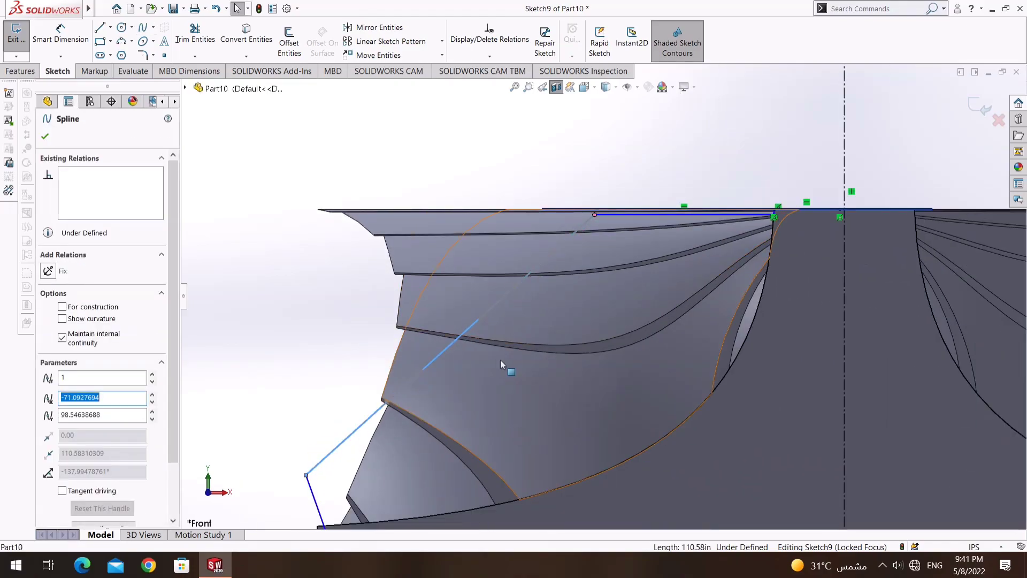
{"action": "mouse_move", "coordinate": [481, 319]}
{"action": "left_mouse_down"}
{"action": "mouse_move", "coordinate": [591, 363]}
{"action": "mouse_move", "coordinate": [606, 401]}
{"action": "left_mouse_up"}
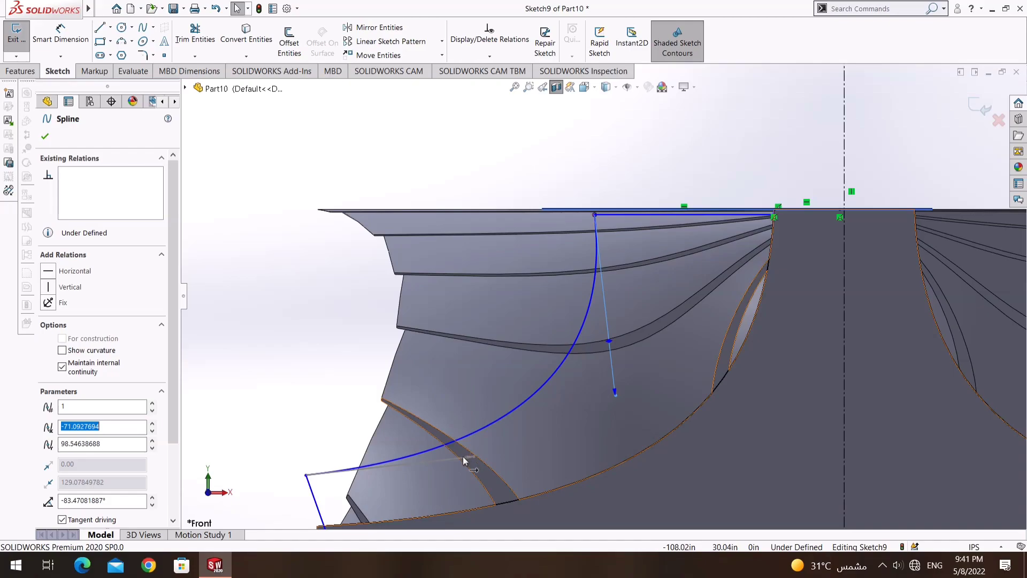
{"action": "mouse_move", "coordinate": [463, 457]}
{"action": "left_mouse_down"}
{"action": "mouse_move", "coordinate": [435, 474]}
{"action": "mouse_move", "coordinate": [522, 460]}
{"action": "mouse_move", "coordinate": [502, 468]}
{"action": "left_mouse_up"}
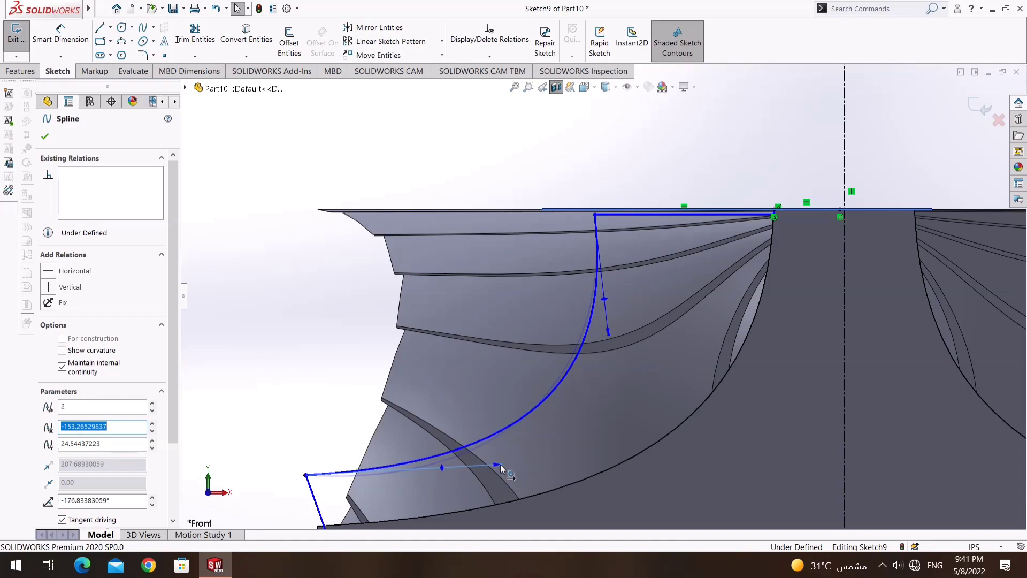
{"action": "left_click_drag", "start_coordinate": [501, 467], "coordinate": [453, 499]}
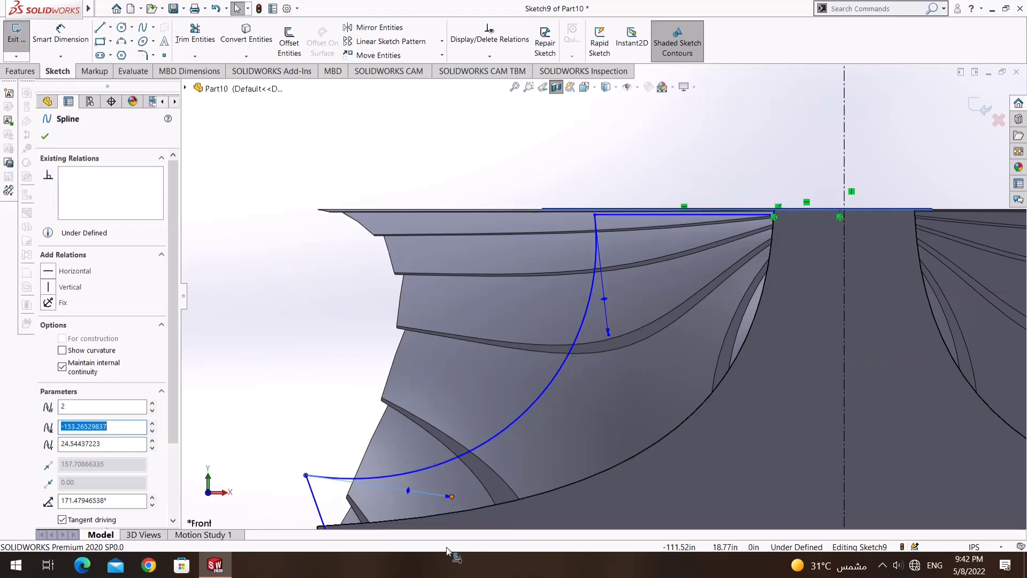
{"action": "key", "text": "Escape"}
{"action": "right_click", "coordinate": [474, 354]}
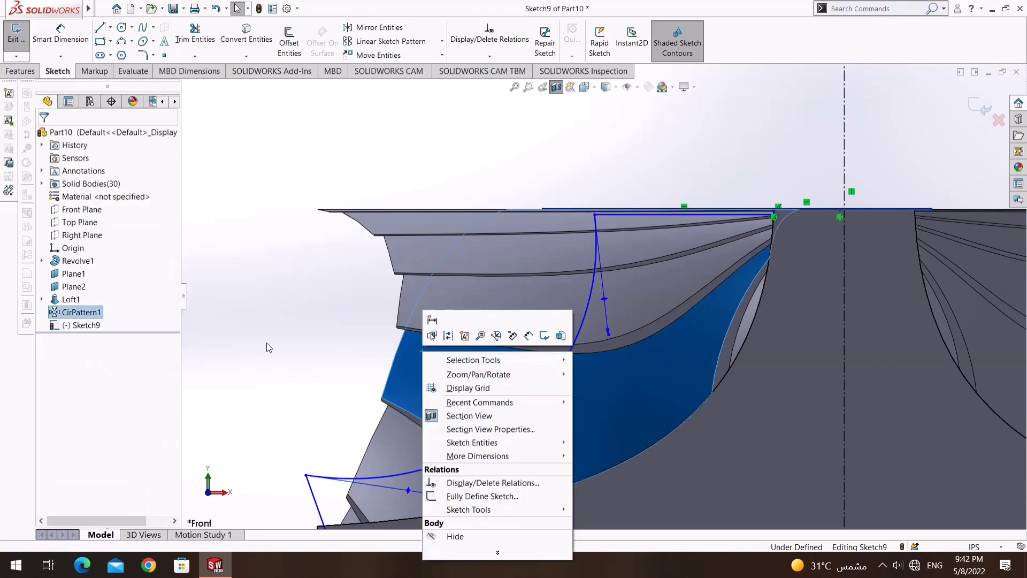
{"action": "right_click", "coordinate": [369, 334]}
{"action": "left_click", "coordinate": [255, 269]}
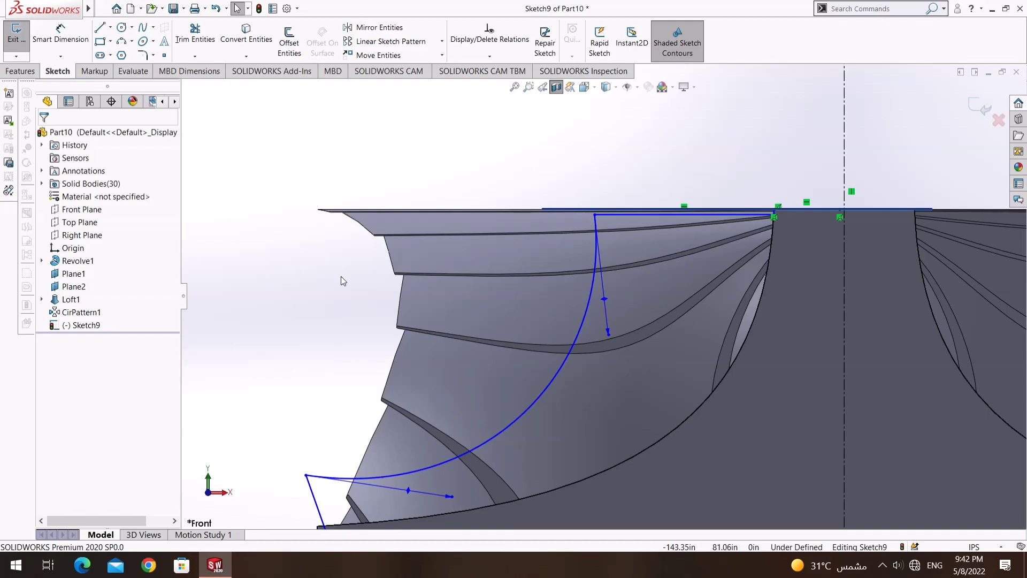
Close the profile with lines to the axis, up above the part, left past the blades, below the base, and back.
{"action": "key", "text": "l"}
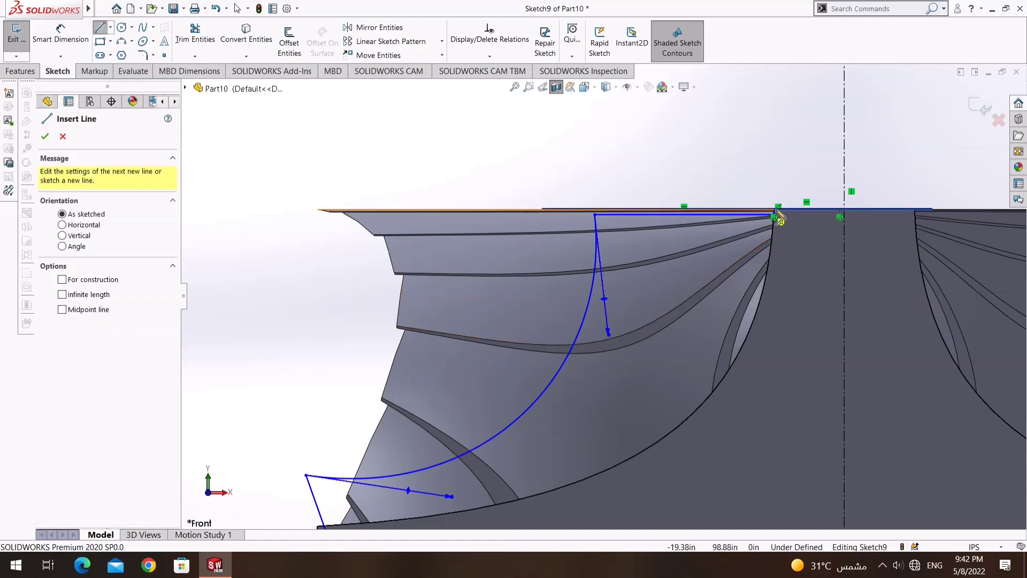
{"action": "scroll", "coordinate": [779, 217], "scroll_direction": "down", "scroll_amount": 1}
{"action": "left_click", "coordinate": [766, 220]}
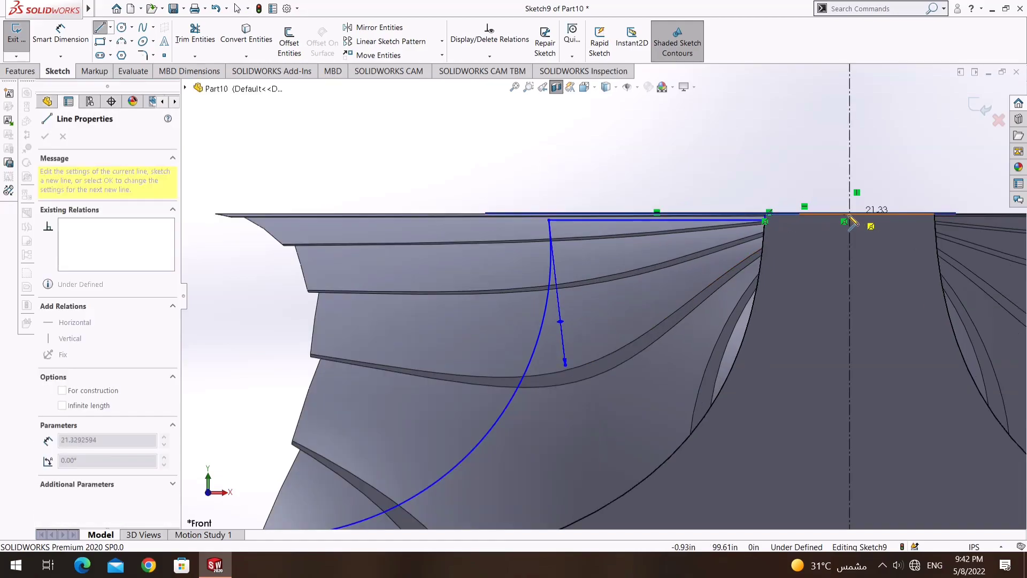
{"action": "left_click", "coordinate": [850, 214]}
{"action": "key", "text": "z"}
{"action": "left_click", "coordinate": [722, 178]}
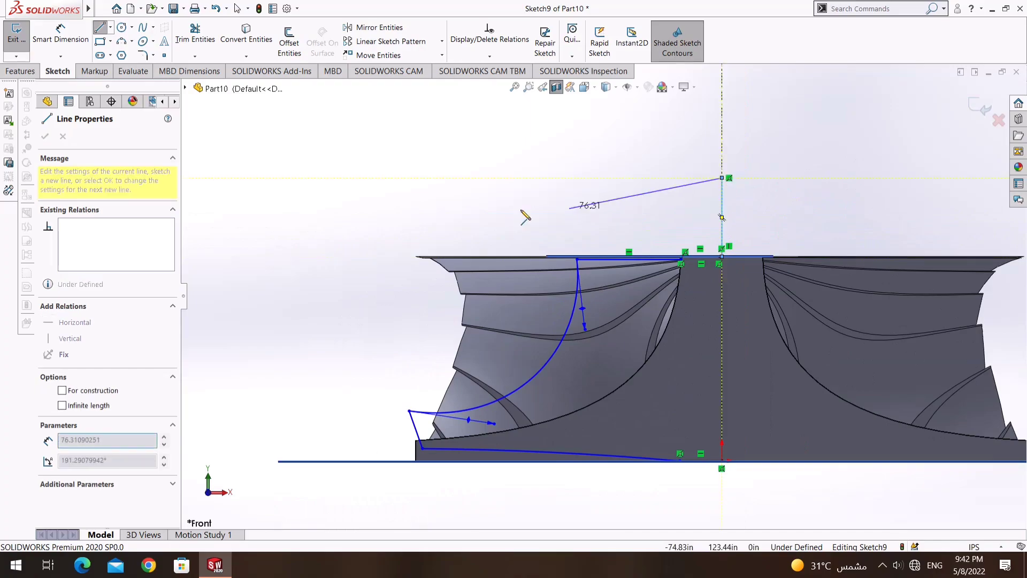
{"action": "left_click", "coordinate": [247, 177]}
{"action": "scroll", "coordinate": [209, 235], "scroll_direction": "down", "scroll_amount": 2}
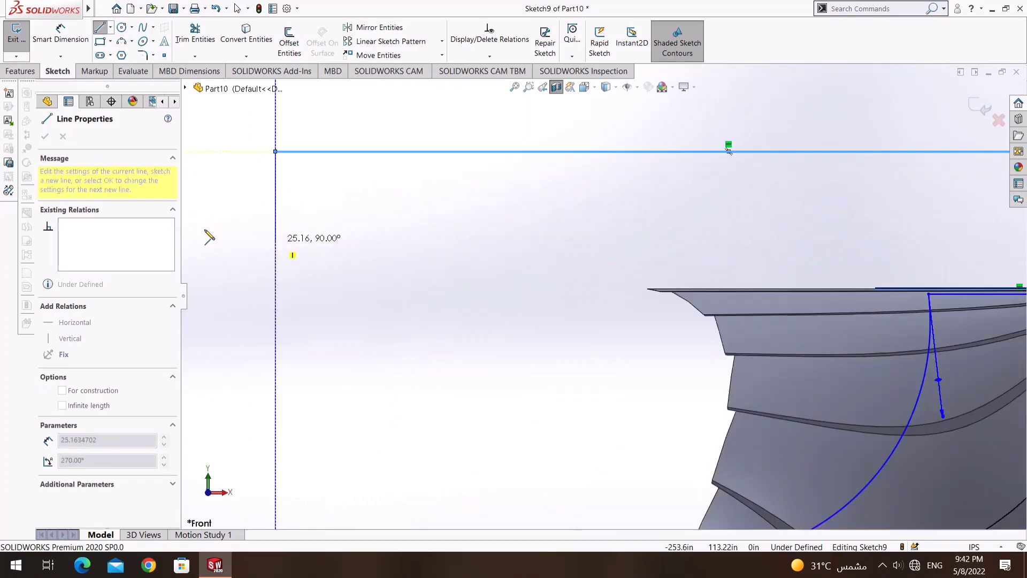
{"action": "scroll", "coordinate": [663, 310], "scroll_direction": "up", "scroll_amount": 3}
{"action": "left_click", "coordinate": [522, 469]}
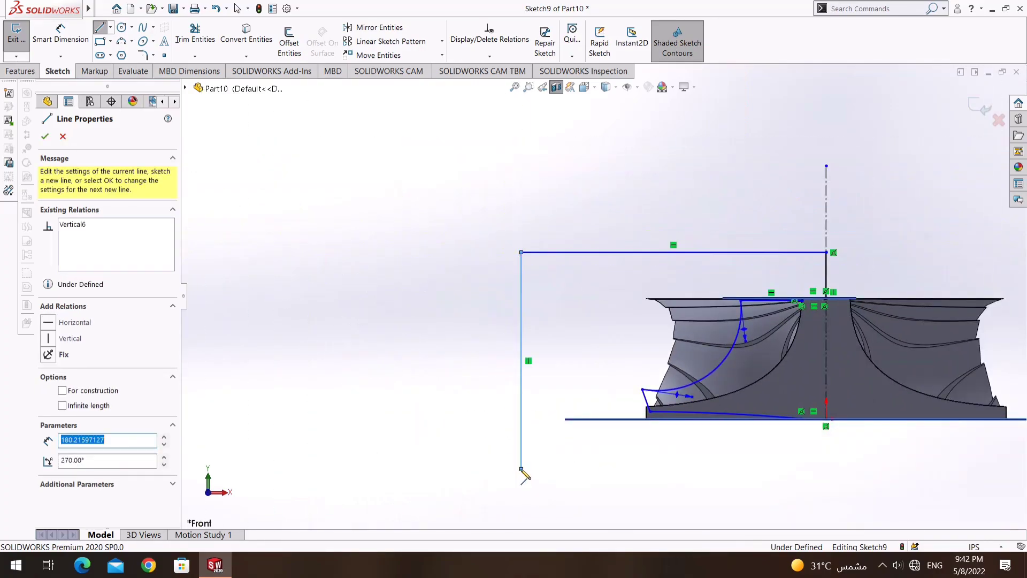
{"action": "left_click", "coordinate": [827, 468]}
{"action": "left_click", "coordinate": [826, 420]}
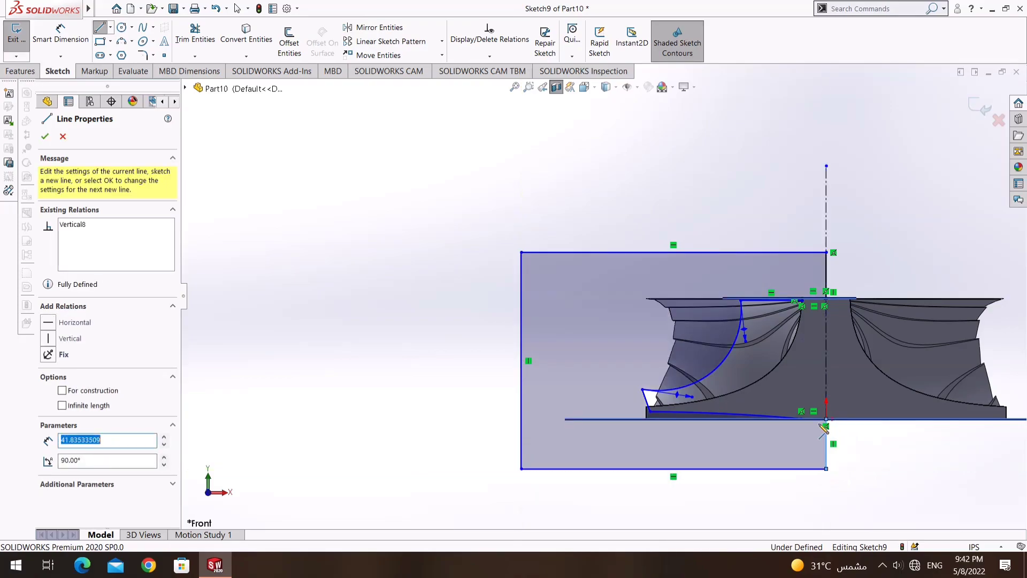
Exit Sketch9, cancel a started cut, and discard the empty Front Plane sketch.
{"action": "left_click", "coordinate": [983, 107]}
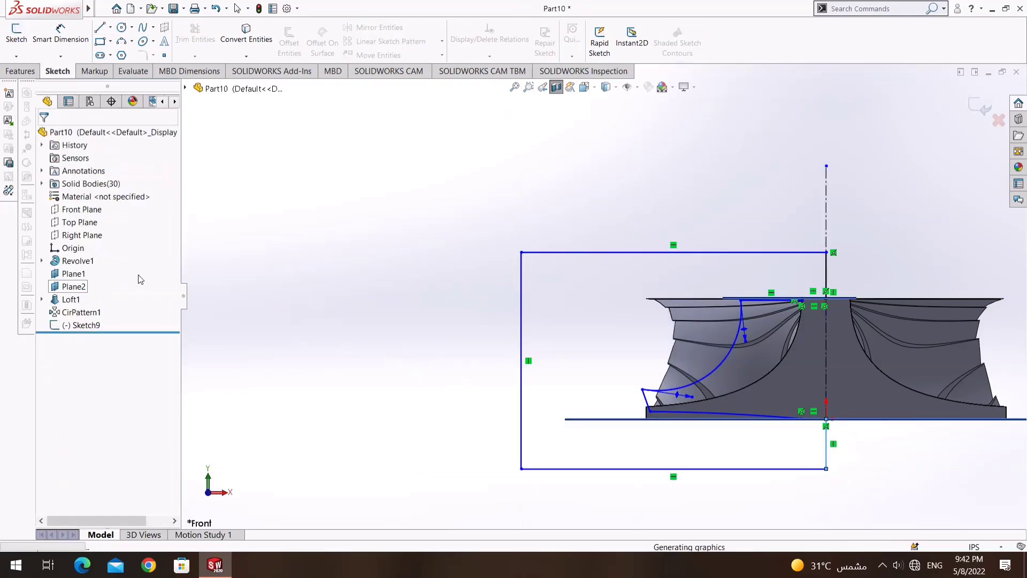
{"action": "left_click", "coordinate": [41, 69]}
{"action": "left_click", "coordinate": [185, 40]}
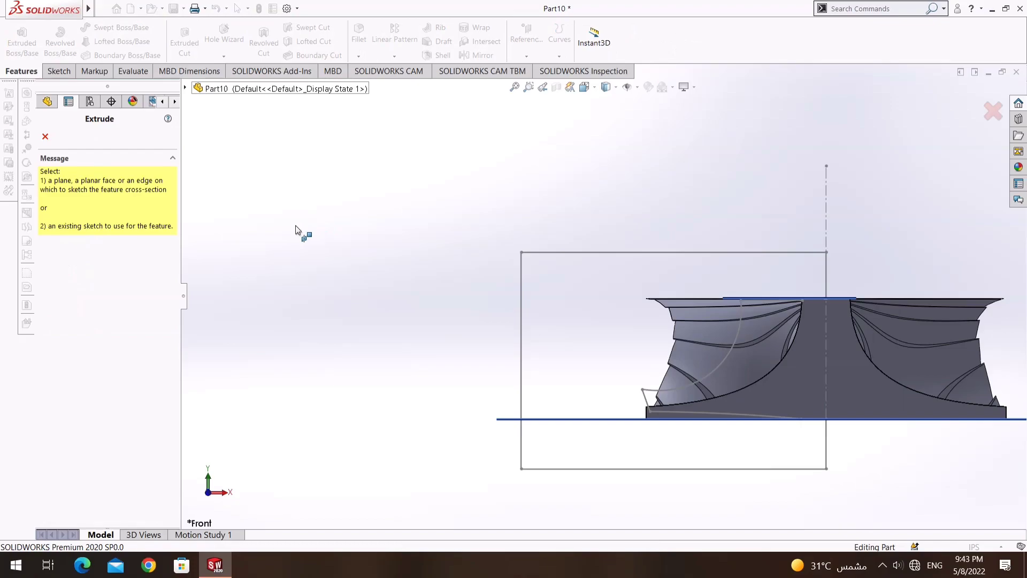
{"action": "left_click", "coordinate": [35, 137]}
{"action": "left_click", "coordinate": [80, 209]}
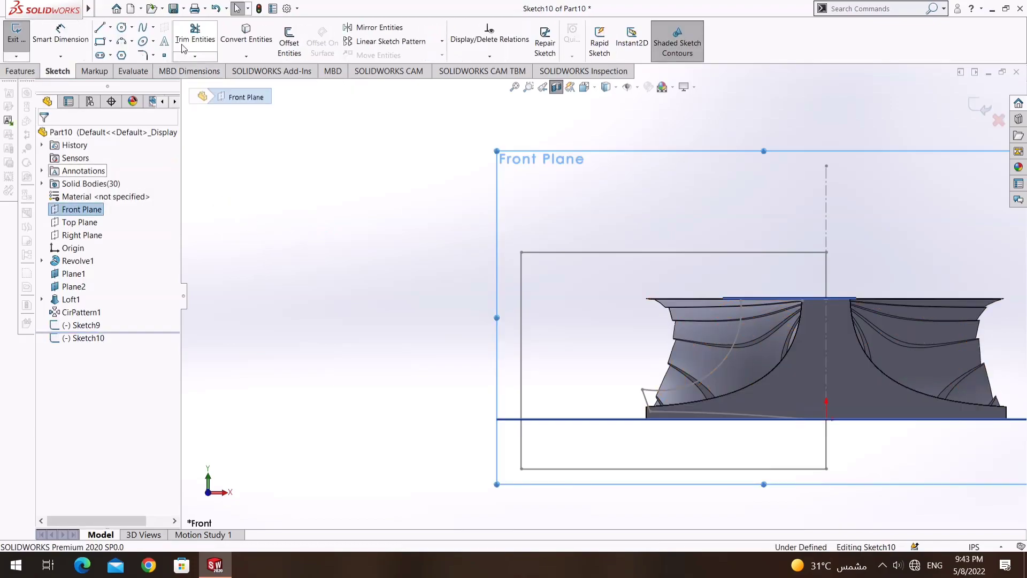
{"action": "left_click", "coordinate": [16, 33]}
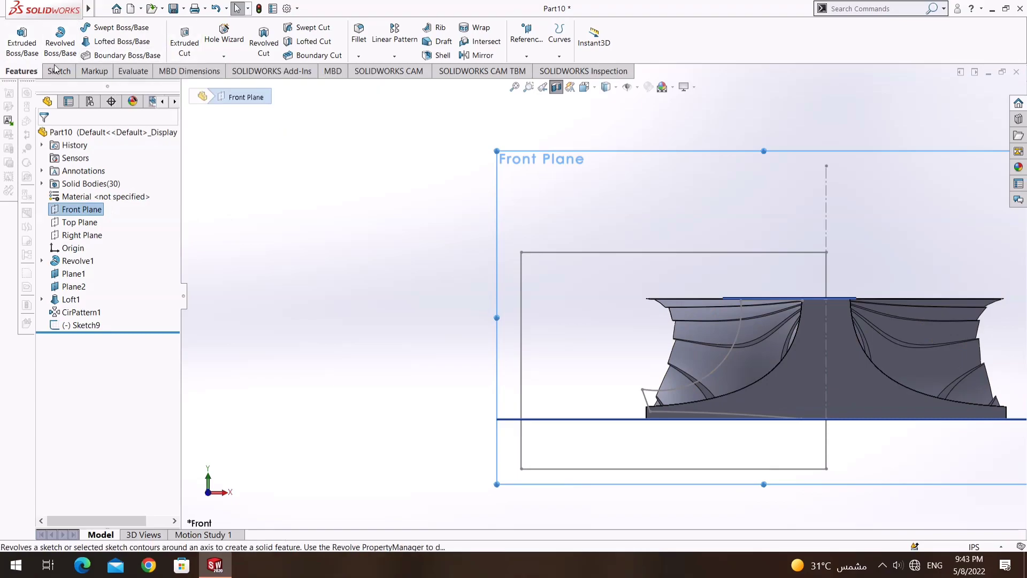
Open and abandon another empty sketch on the Front Plane.
{"action": "left_click", "coordinate": [264, 43]}
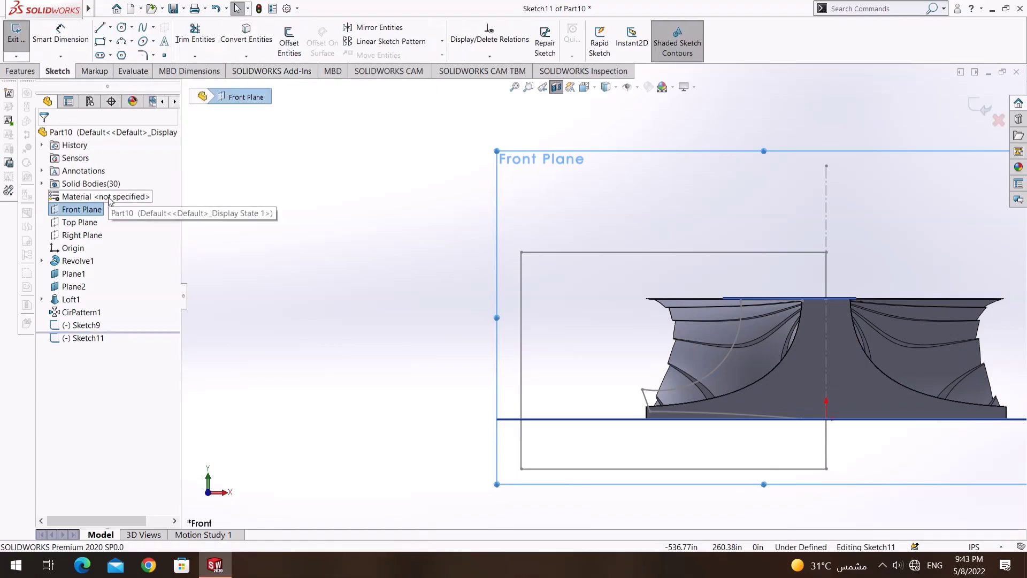
{"action": "left_click", "coordinate": [16, 72]}
{"action": "left_click", "coordinate": [983, 108]}
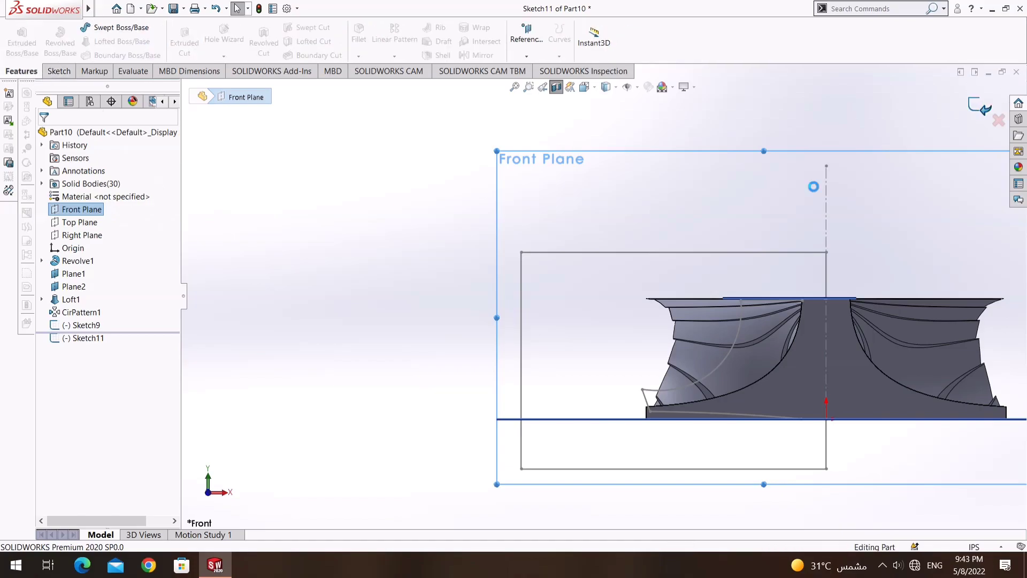
{"action": "left_click", "coordinate": [77, 209]}
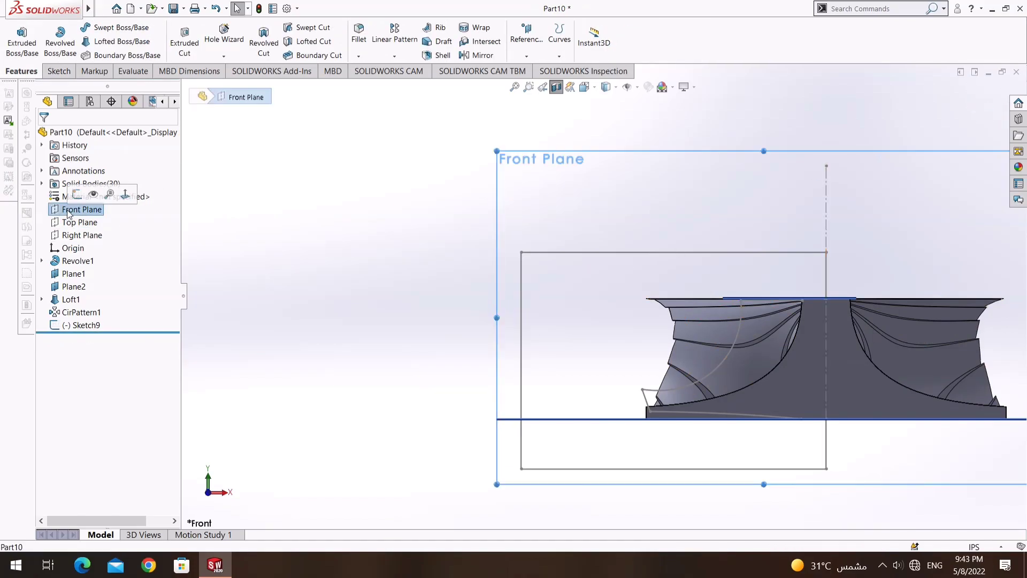
{"action": "left_click", "coordinate": [246, 56]}
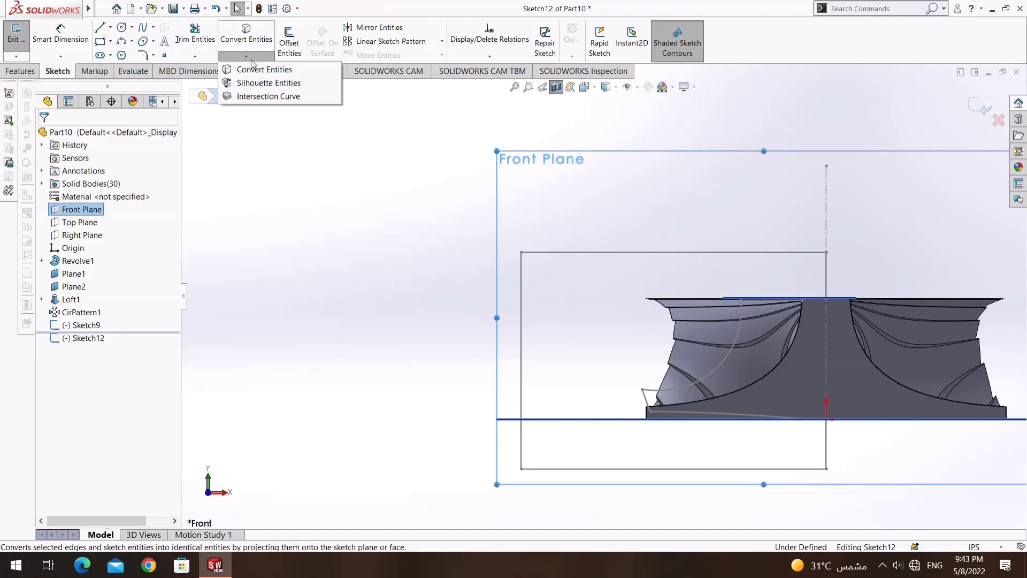
{"action": "left_click", "coordinate": [545, 243]}
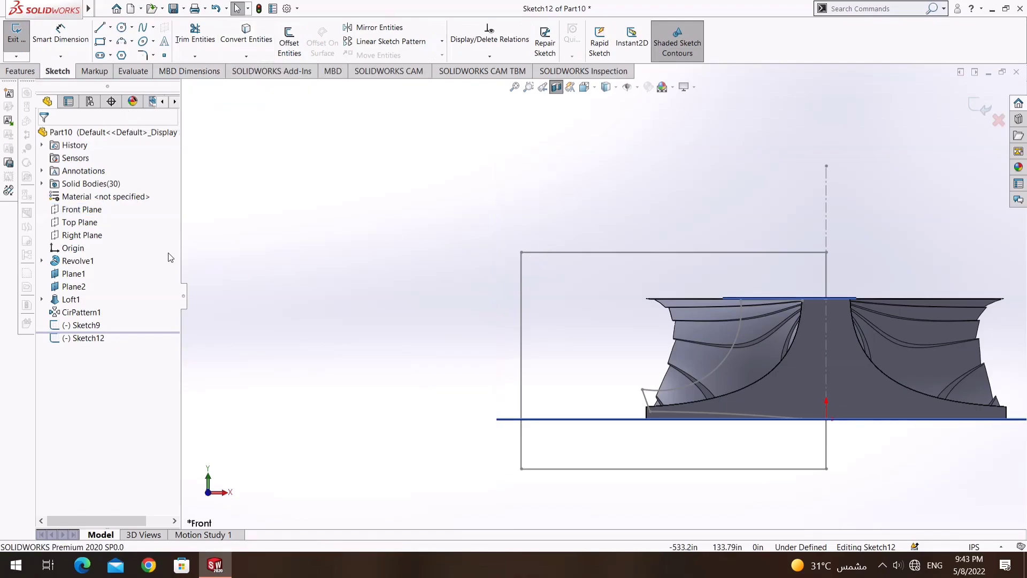
{"action": "left_click", "coordinate": [82, 209]}
{"action": "left_click", "coordinate": [137, 191]}
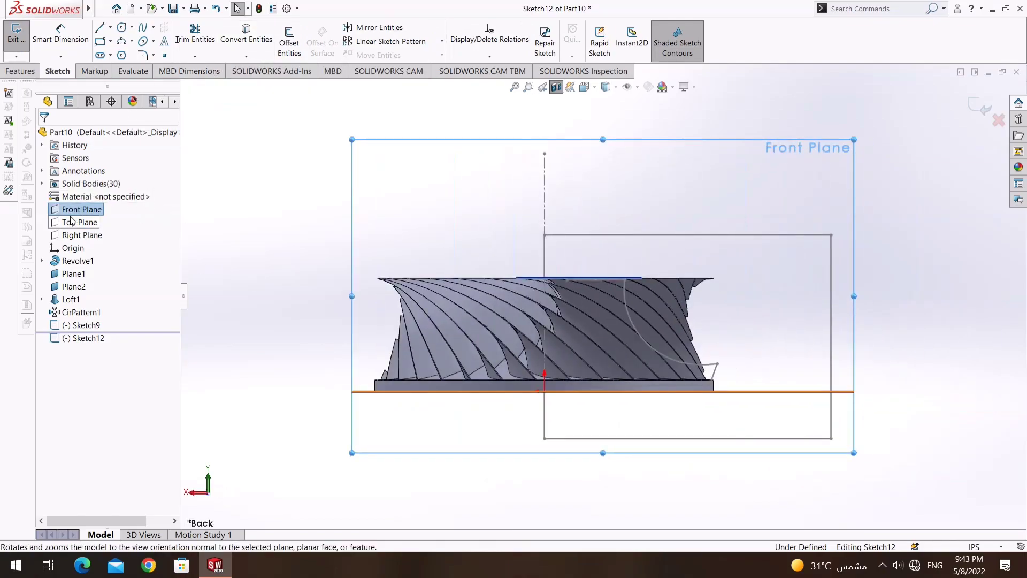
Face the Front Plane and undo back into editing Sketch9.
{"action": "right_click", "coordinate": [96, 209]}
{"action": "left_click", "coordinate": [153, 191]}
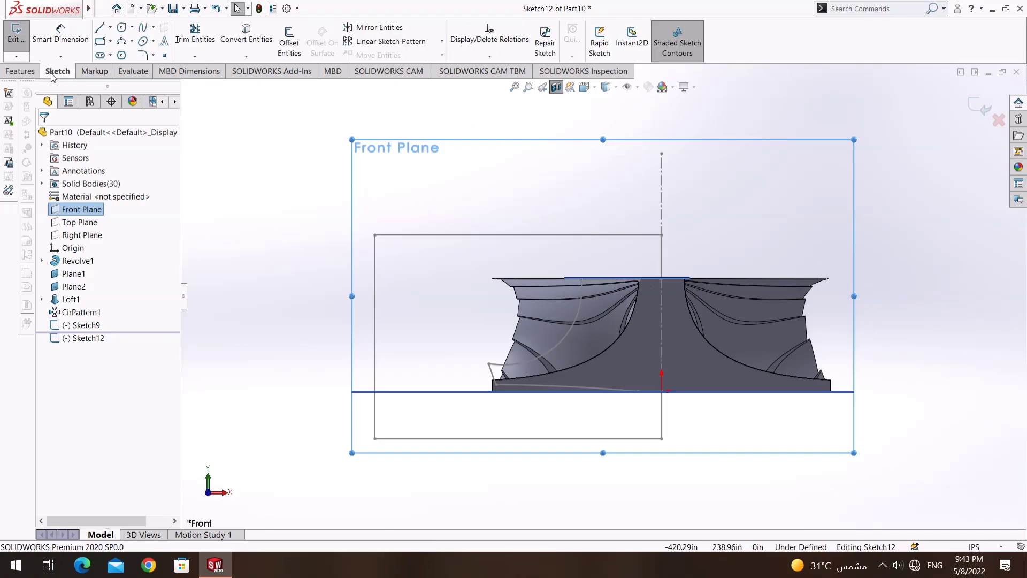
{"action": "left_click", "coordinate": [590, 219]}
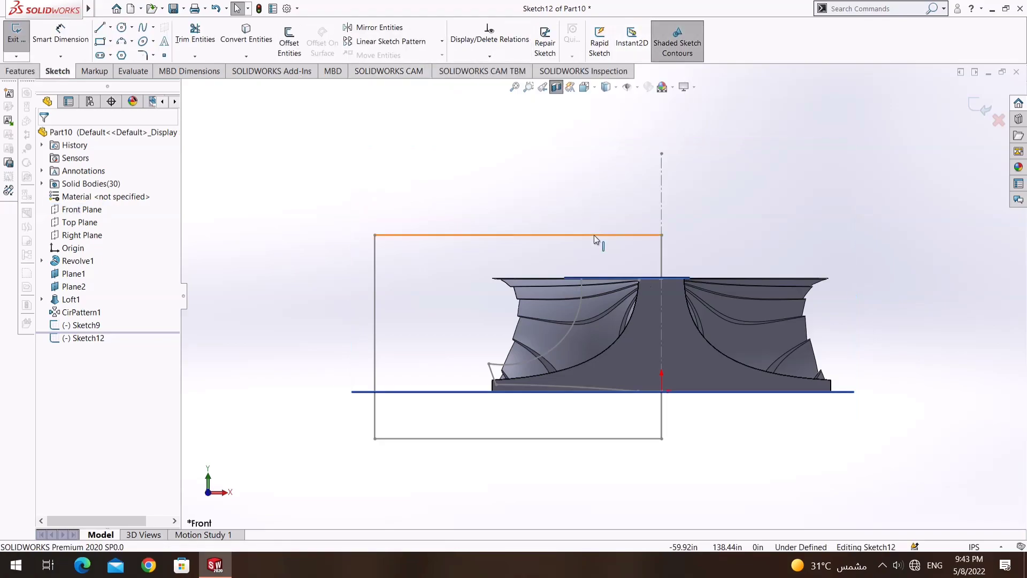
{"action": "left_click", "coordinate": [215, 9]}
{"action": "left_click", "coordinate": [215, 9]}
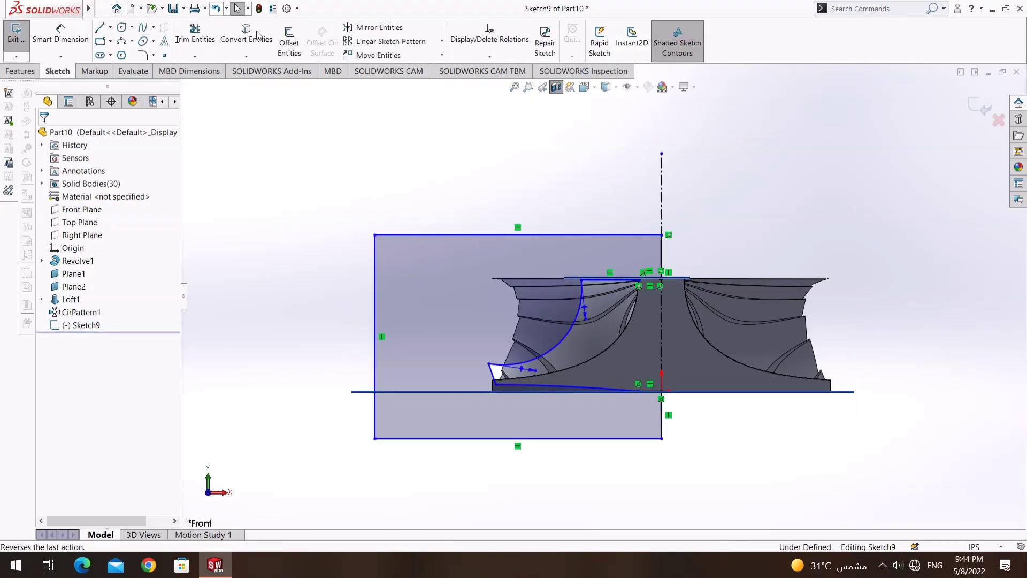
Revolve-cut Sketch9's left region 360° about the centerline (Line4) to create Cut-Revolve3.
{"action": "left_click", "coordinate": [20, 71]}
{"action": "left_click", "coordinate": [268, 39]}
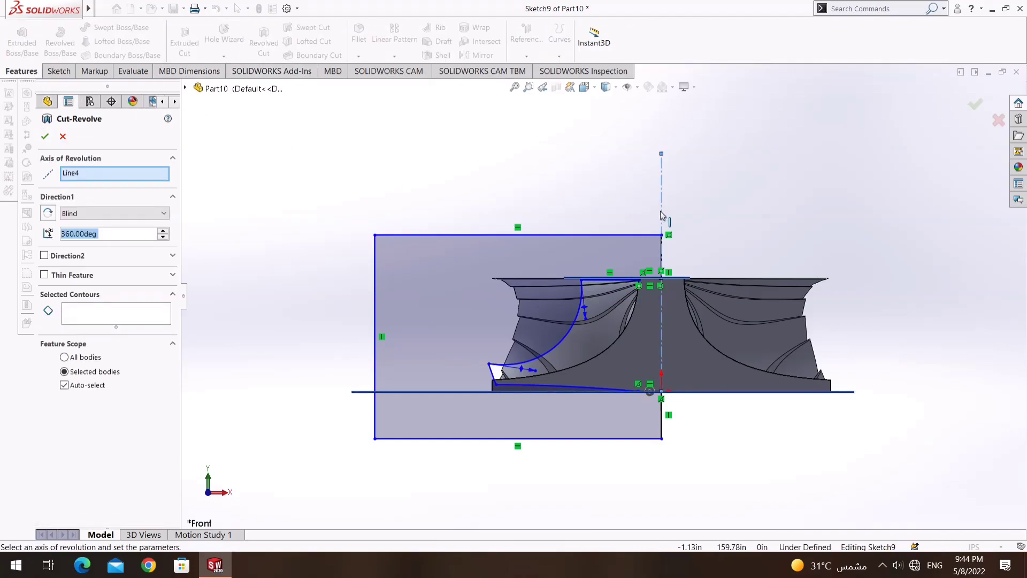
{"action": "left_click", "coordinate": [431, 315]}
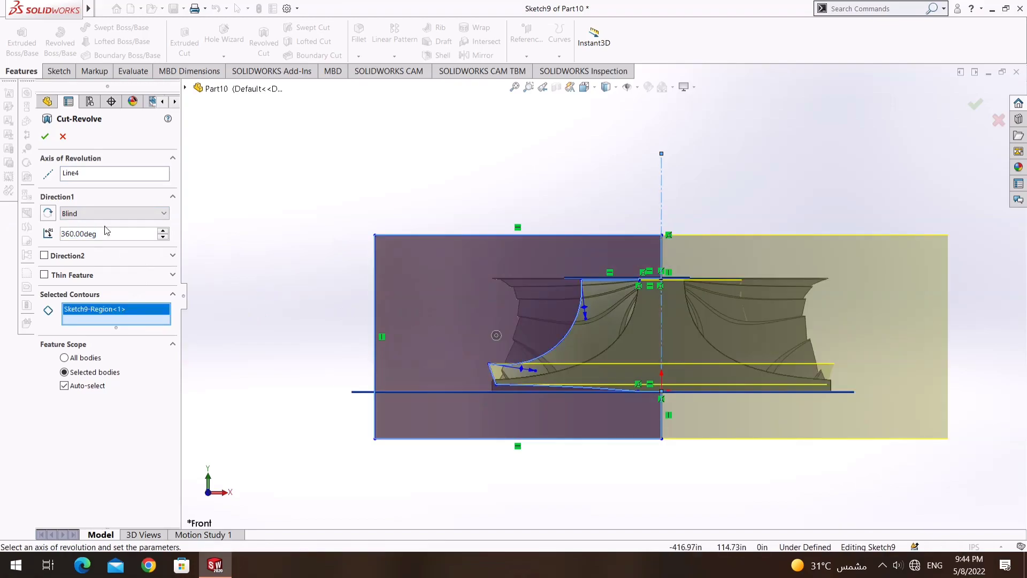
{"action": "left_click", "coordinate": [149, 173]}
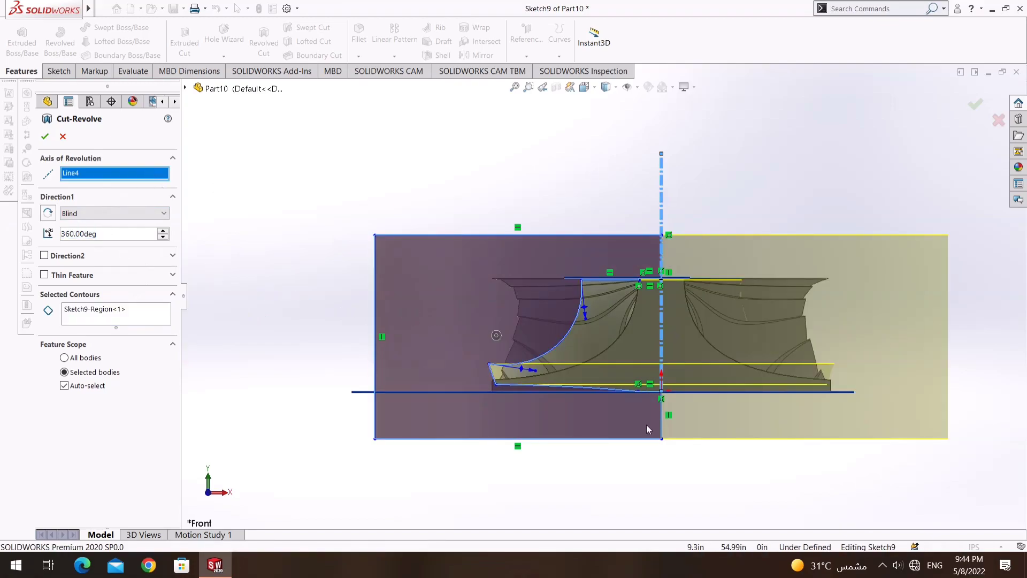
{"action": "middle_click_drag", "start_coordinate": [548, 436], "coordinate": [804, 427]}
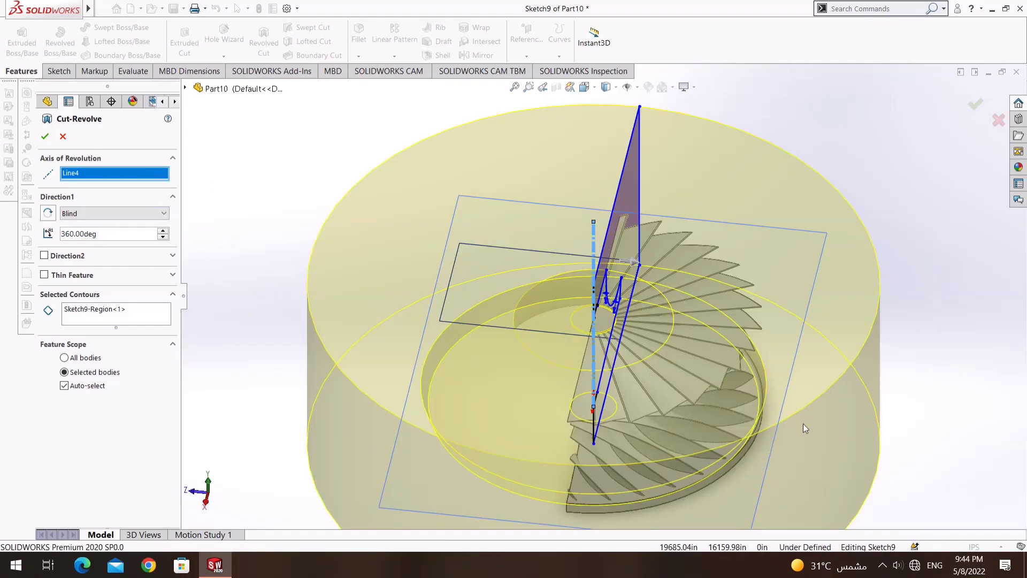
{"action": "left_click", "coordinate": [975, 105]}
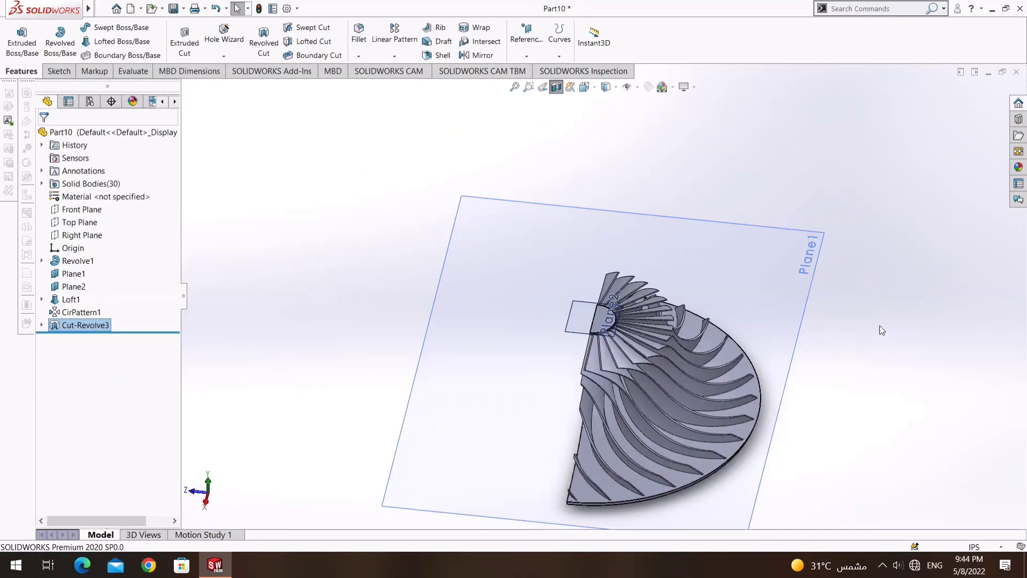
{"action": "middle_click_drag", "start_coordinate": [880, 325], "coordinate": [754, 507]}
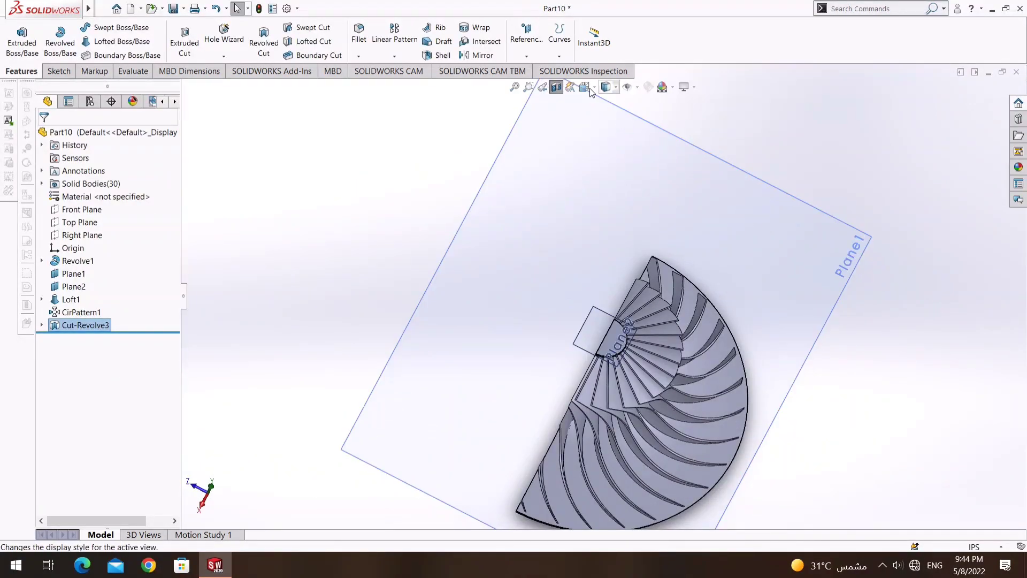
{"action": "mouse_move", "coordinate": [590, 87]}
{"action": "middle_mouse_down"}
{"action": "mouse_move", "coordinate": [744, 393]}
{"action": "mouse_move", "coordinate": [749, 369]}
{"action": "mouse_move", "coordinate": [603, 360]}
{"action": "middle_mouse_up"}
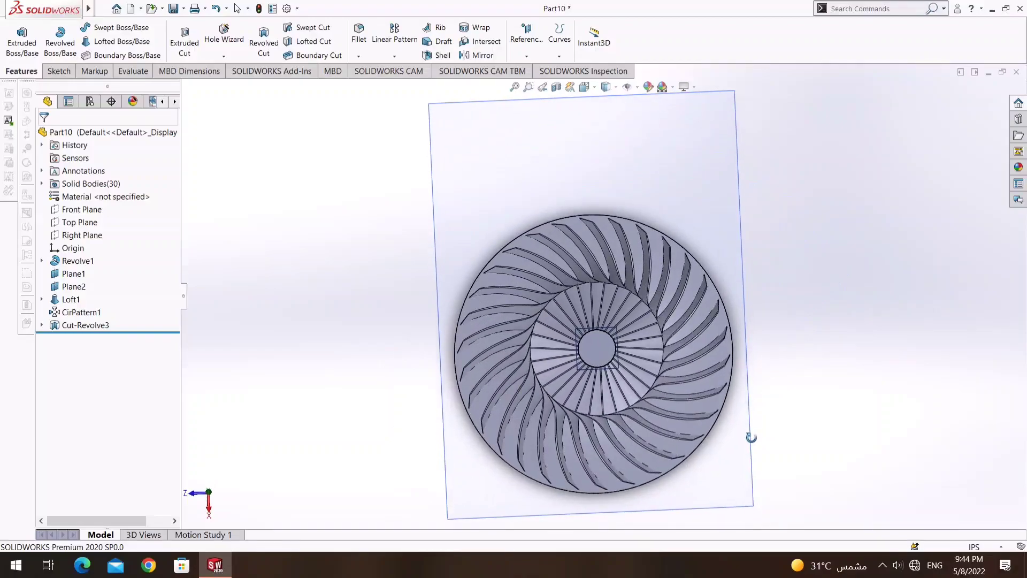
{"action": "right_click", "coordinate": [102, 238]}
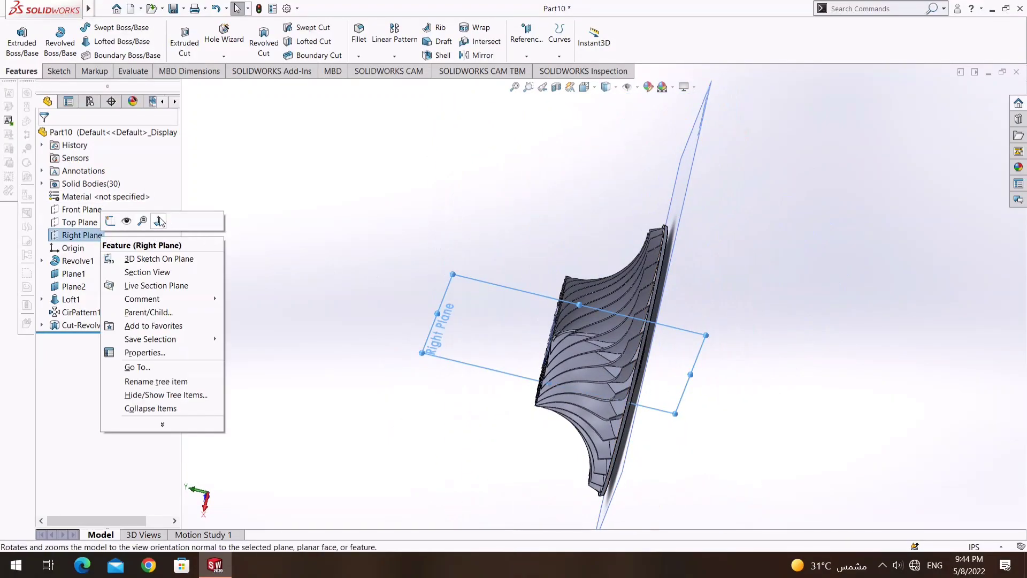
{"action": "left_click", "coordinate": [160, 218]}
{"action": "middle_click_drag", "start_coordinate": [562, 360], "coordinate": [559, 336]}
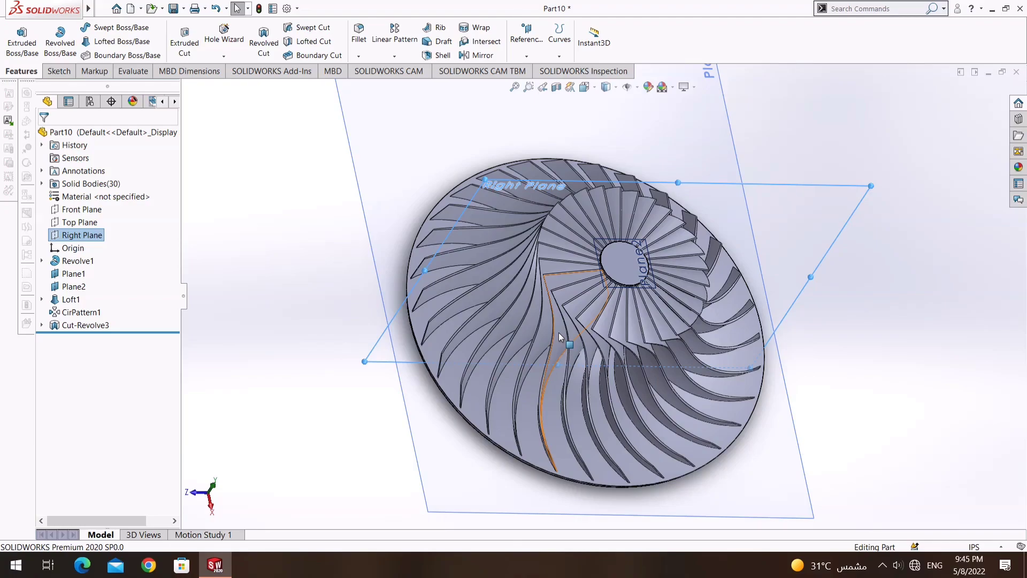
{"action": "mouse_move", "coordinate": [655, 474]}
{"action": "middle_mouse_down"}
{"action": "mouse_move", "coordinate": [658, 311]}
{"action": "mouse_move", "coordinate": [725, 395]}
{"action": "mouse_move", "coordinate": [592, 328]}
{"action": "middle_mouse_up"}
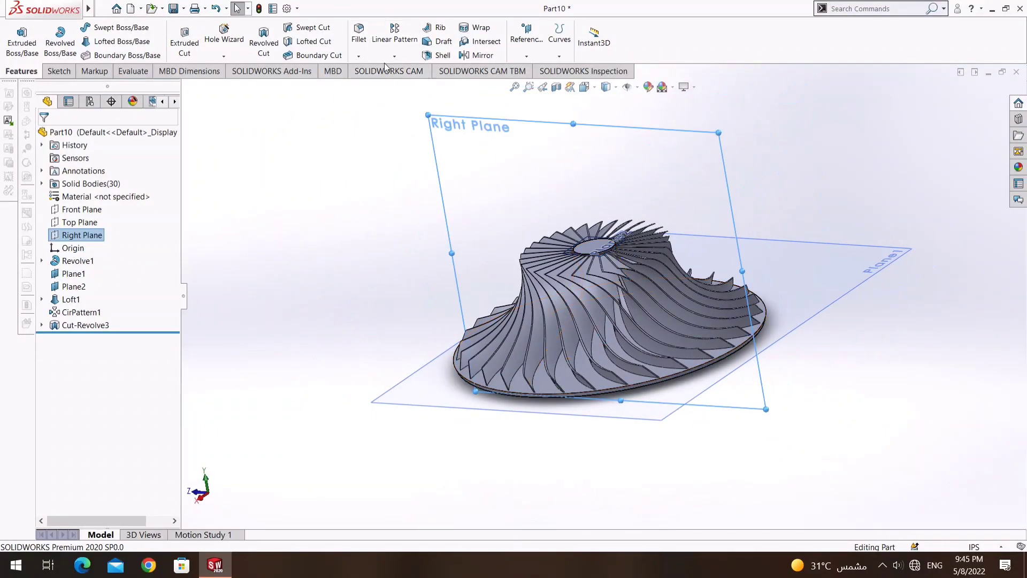
Start a 26-instance circular pattern about the hub edge, then cancel it.
{"action": "left_click", "coordinate": [395, 56]}
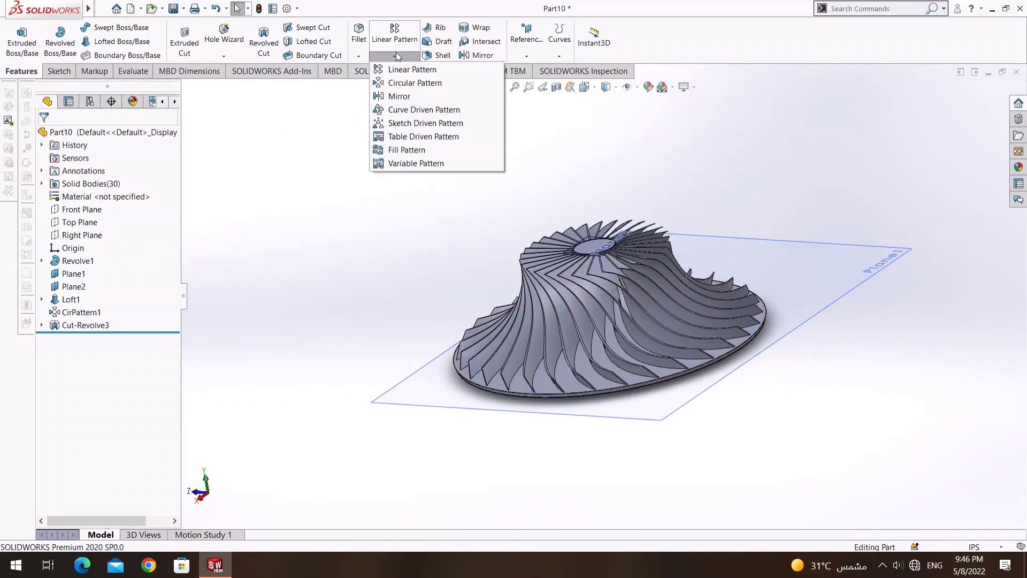
{"action": "left_click", "coordinate": [409, 82]}
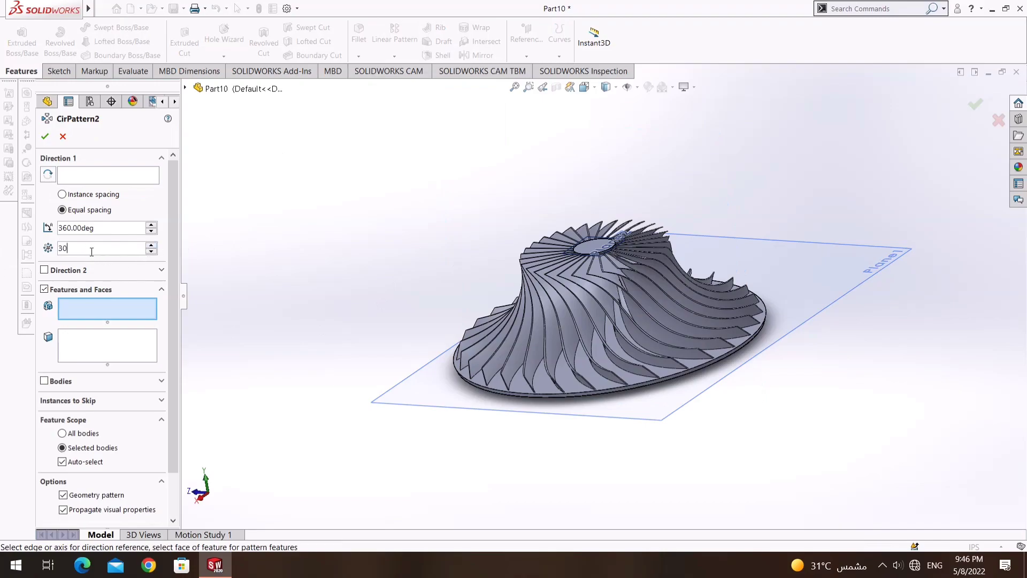
{"action": "scroll", "coordinate": [91, 251], "scroll_direction": "down", "scroll_amount": 4}
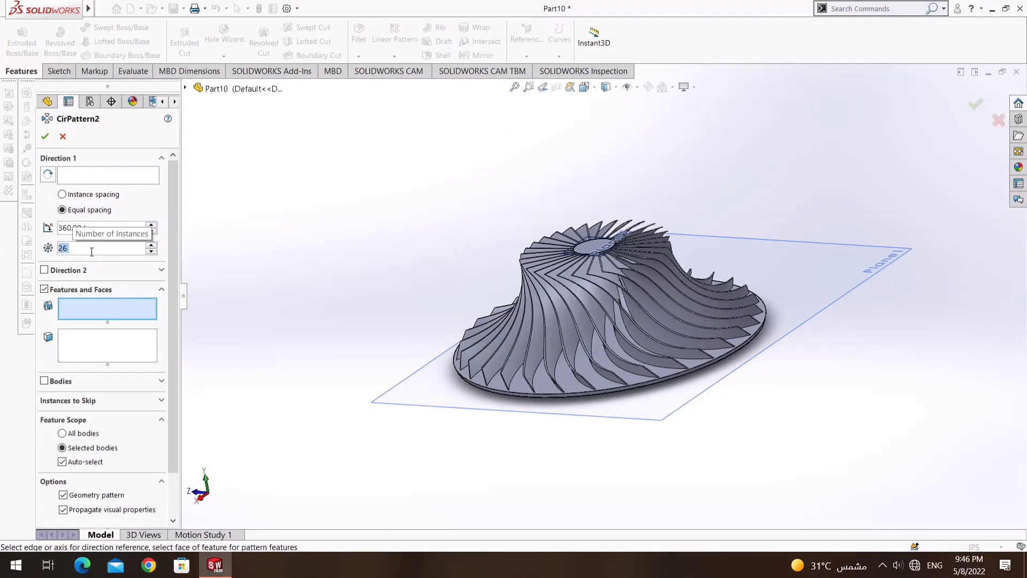
{"action": "left_click", "coordinate": [45, 136]}
{"action": "left_click", "coordinate": [96, 180]}
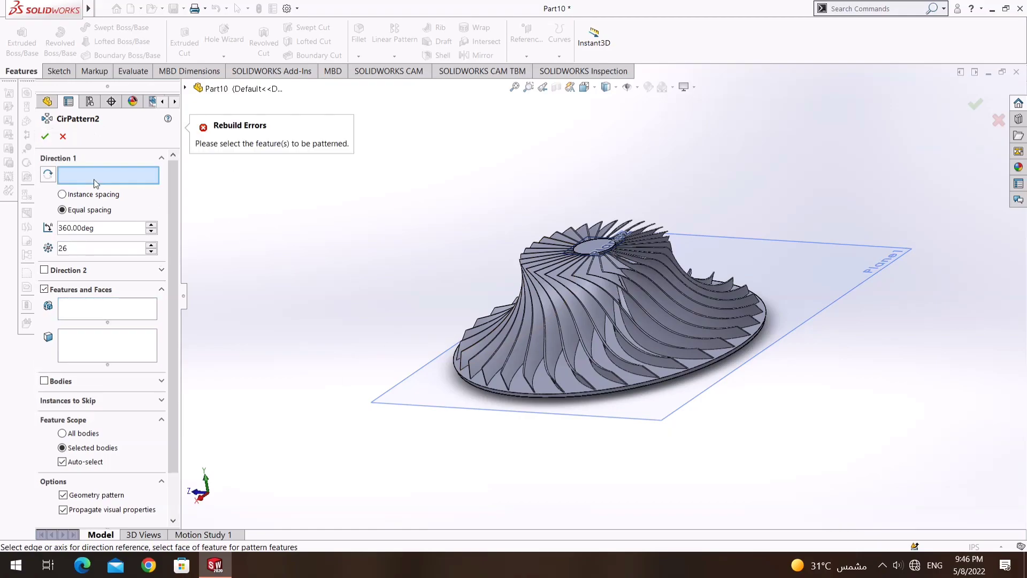
{"action": "left_click", "coordinate": [552, 397]}
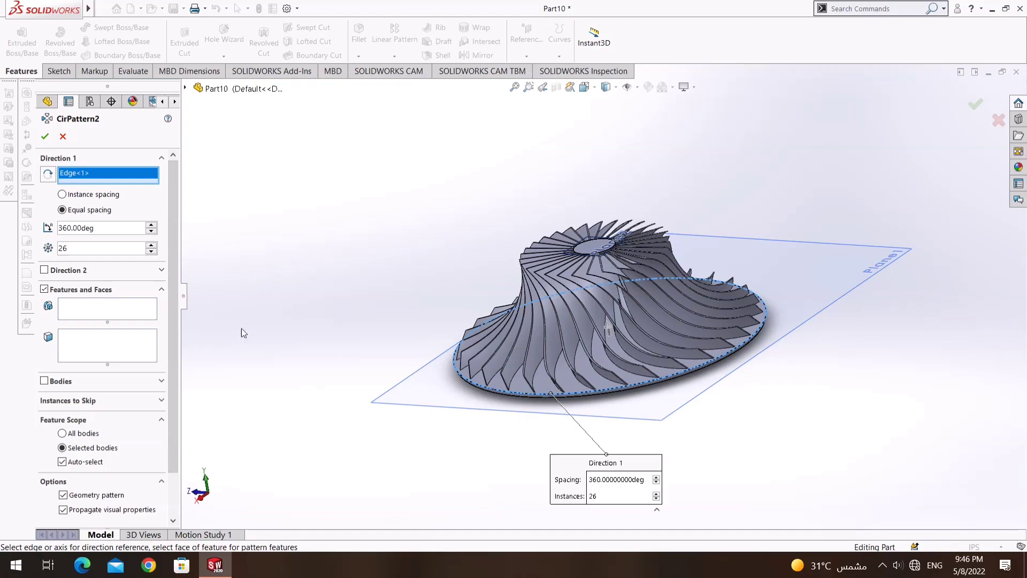
{"action": "left_click", "coordinate": [118, 338]}
{"action": "left_click", "coordinate": [62, 136]}
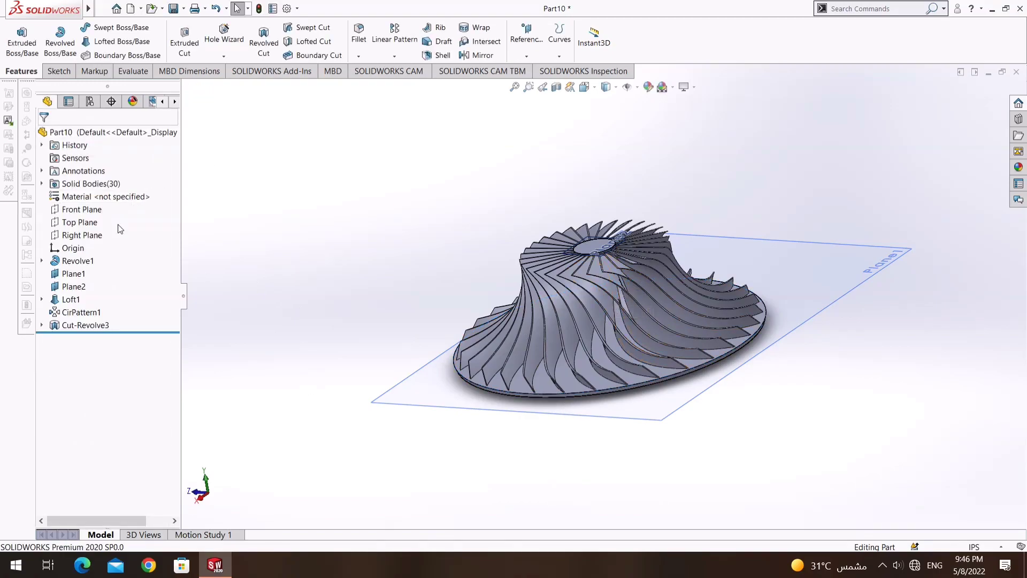
Orbit the impeller to a new viewing angle.
{"action": "mouse_move", "coordinate": [616, 352]}
{"action": "middle_mouse_down"}
{"action": "mouse_move", "coordinate": [736, 324]}
{"action": "mouse_move", "coordinate": [641, 495]}
{"action": "mouse_move", "coordinate": [577, 371]}
{"action": "middle_mouse_up"}
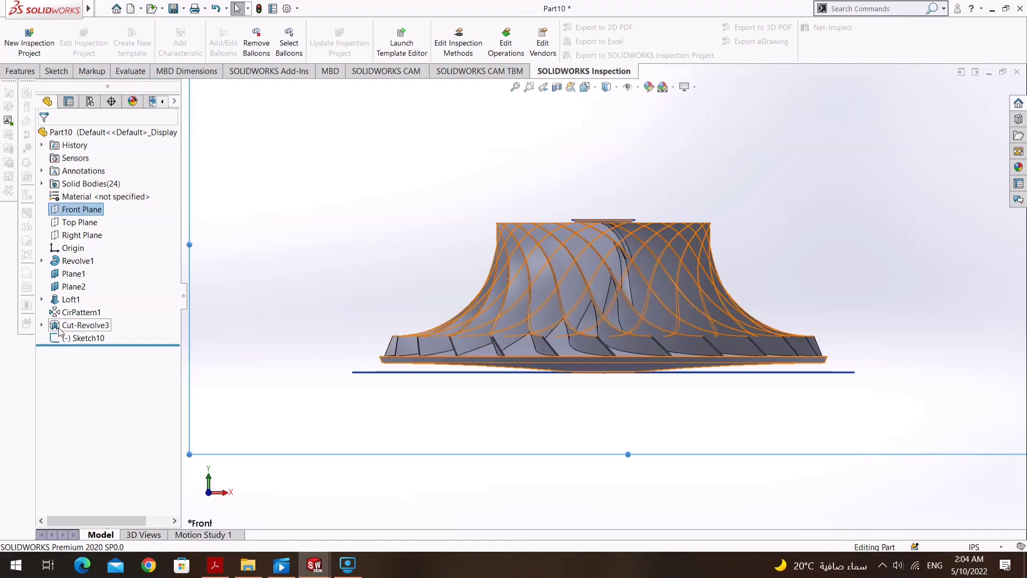
Edit 3DSketch1 under Loft1, bowing the guide spline and adjusting its top tangent.
{"action": "left_click", "coordinate": [41, 261]}
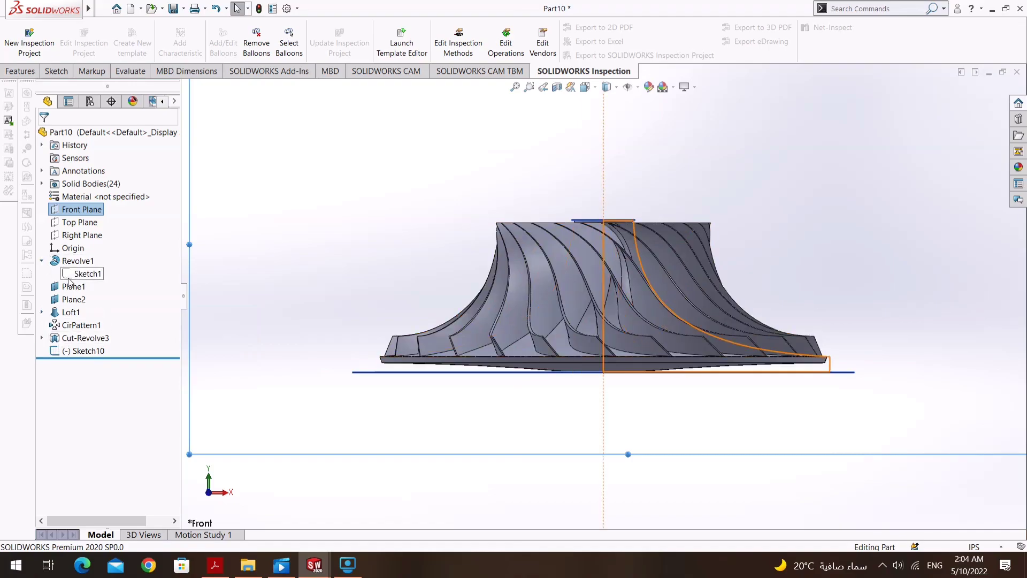
{"action": "left_click", "coordinate": [42, 312]}
{"action": "right_click", "coordinate": [99, 350]}
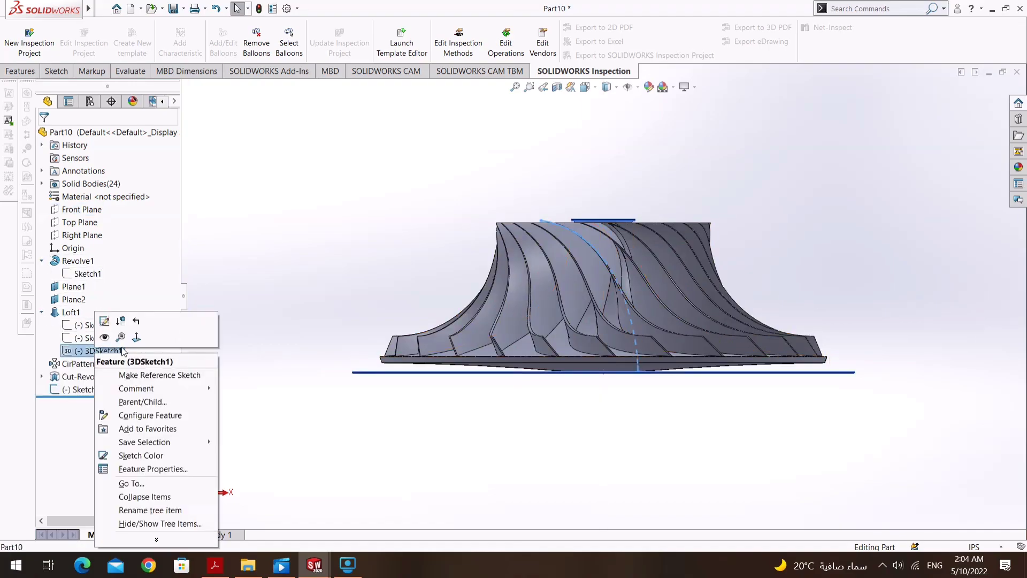
{"action": "left_click", "coordinate": [104, 321]}
{"action": "left_click", "coordinate": [605, 256]}
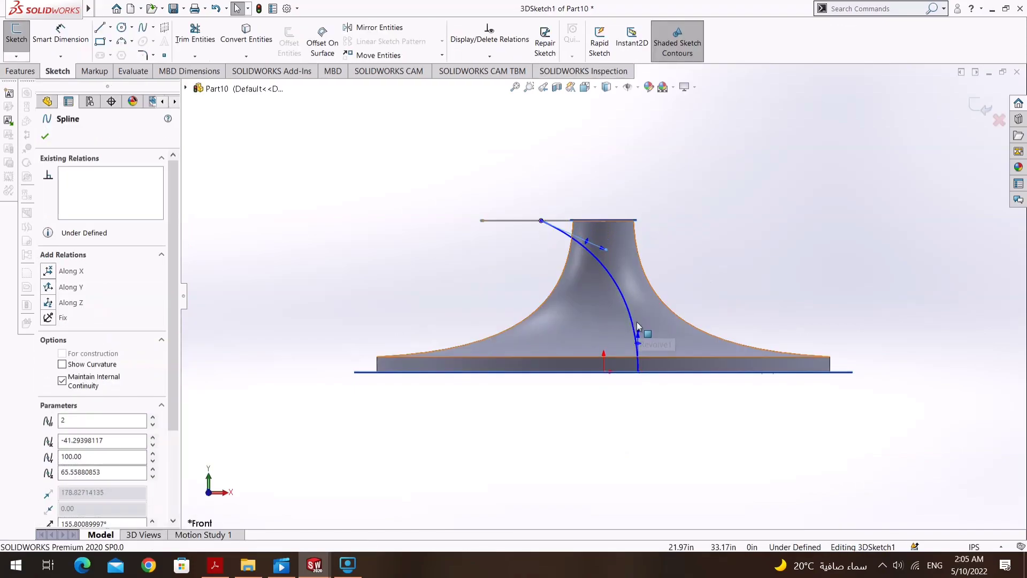
{"action": "left_click_drag", "start_coordinate": [637, 325], "coordinate": [614, 324]}
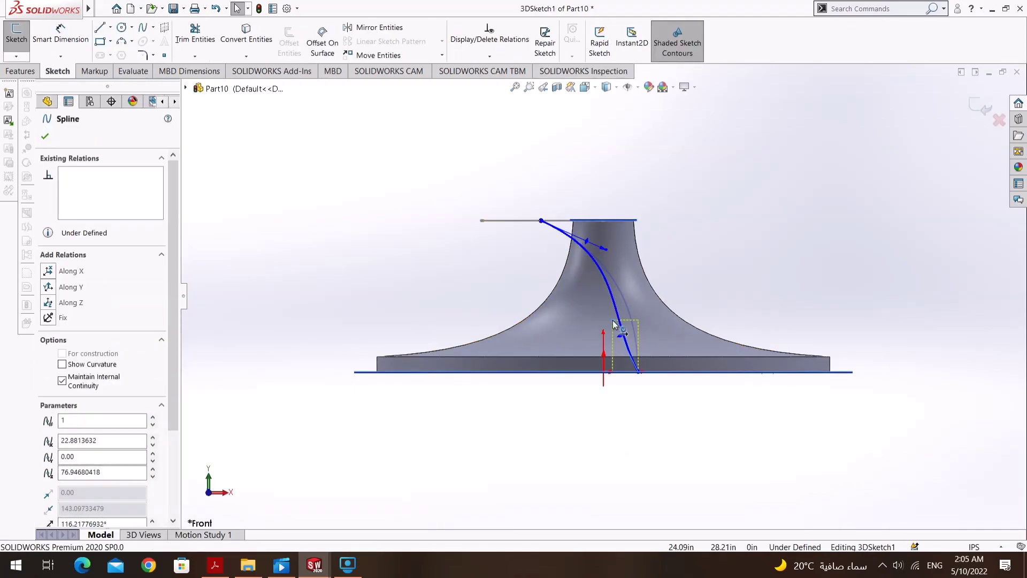
{"action": "left_click_drag", "start_coordinate": [605, 250], "coordinate": [616, 258]}
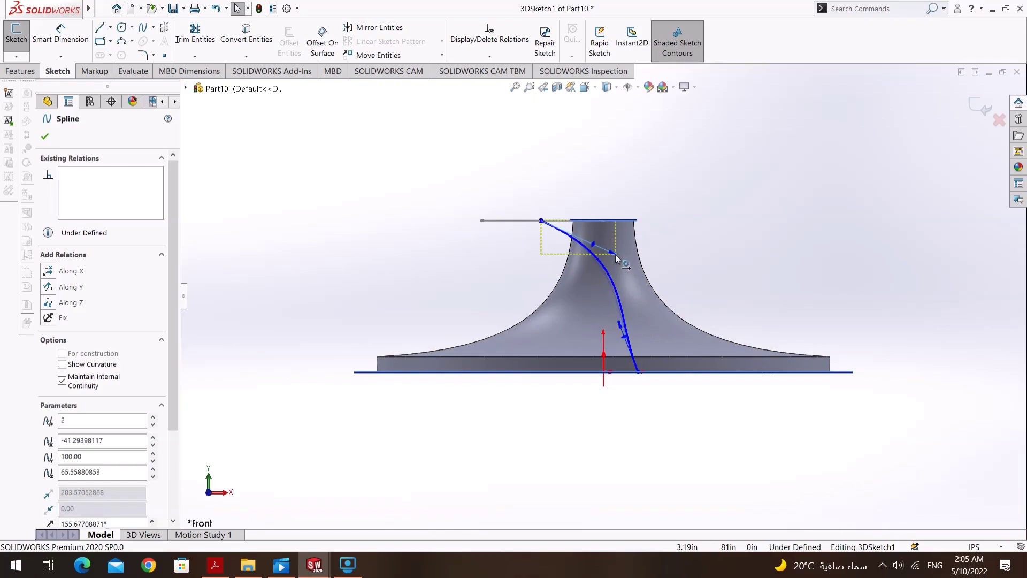
{"action": "left_click", "coordinate": [245, 200]}
{"action": "left_click", "coordinate": [984, 107]}
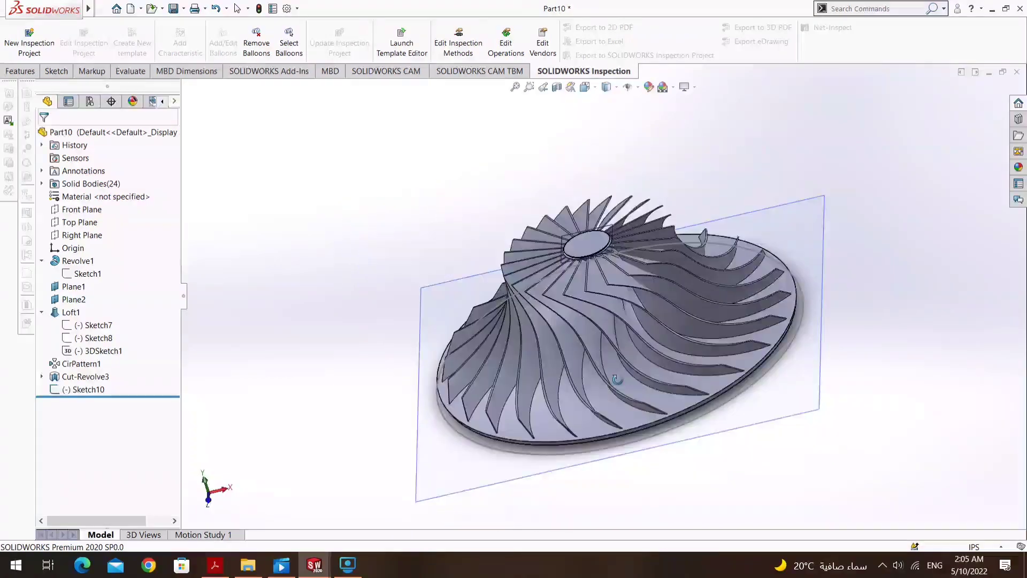
View the rebuilt impeller normal to the Front Plane.
{"action": "mouse_move", "coordinate": [617, 379]}
{"action": "middle_mouse_down"}
{"action": "mouse_move", "coordinate": [615, 356]}
{"action": "mouse_move", "coordinate": [676, 349]}
{"action": "middle_mouse_up"}
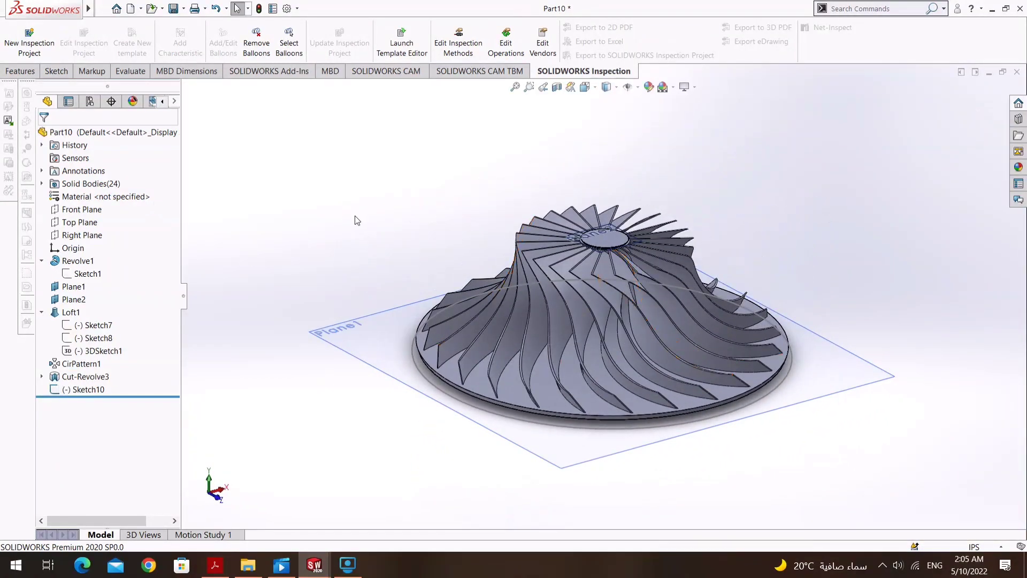
{"action": "right_click", "coordinate": [75, 209]}
{"action": "left_click", "coordinate": [140, 191]}
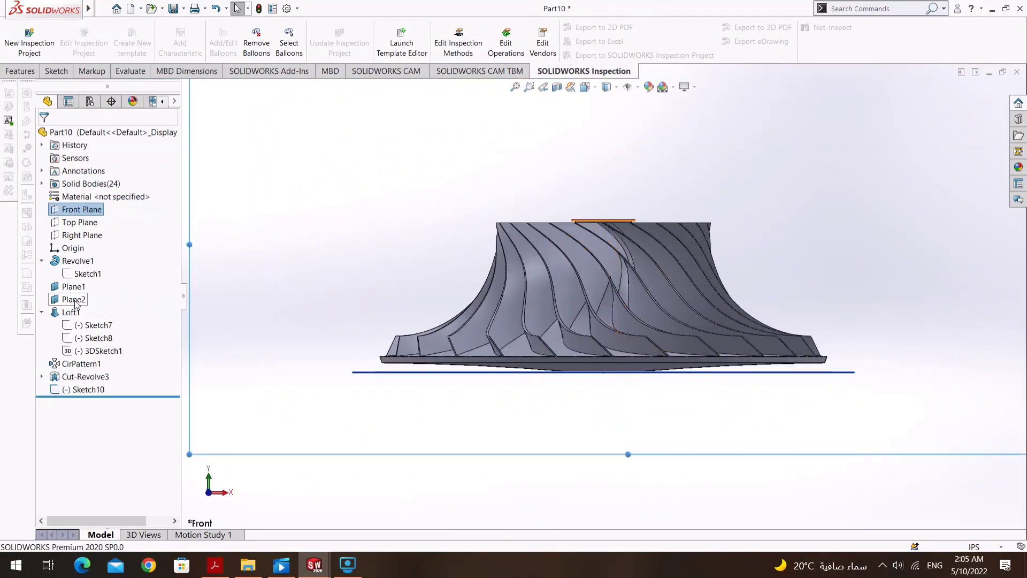
Looking normal to Plane2, sketch a 21.92in circle centred on the origin as Sketch11.
{"action": "right_click", "coordinate": [73, 299]}
{"action": "left_click", "coordinate": [136, 272]}
{"action": "right_click", "coordinate": [75, 299]}
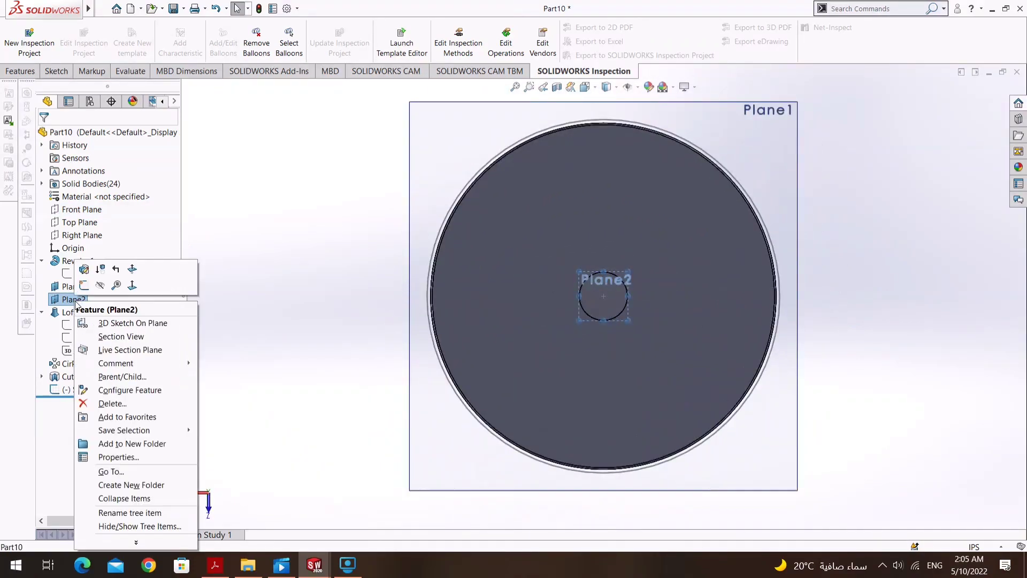
{"action": "left_click", "coordinate": [134, 272]}
{"action": "left_click", "coordinate": [58, 71]}
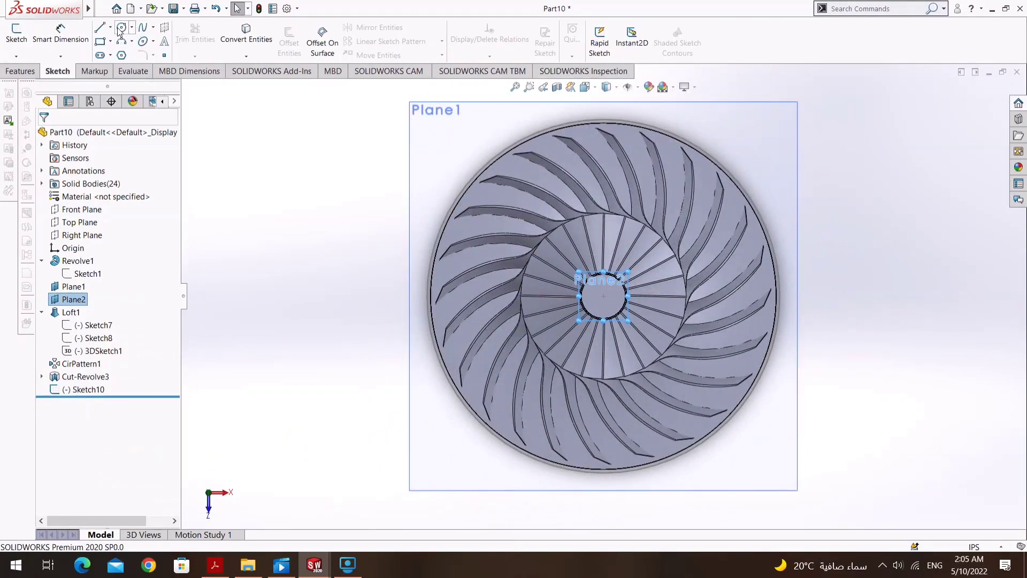
{"action": "left_click", "coordinate": [122, 27]}
{"action": "left_click", "coordinate": [603, 296]}
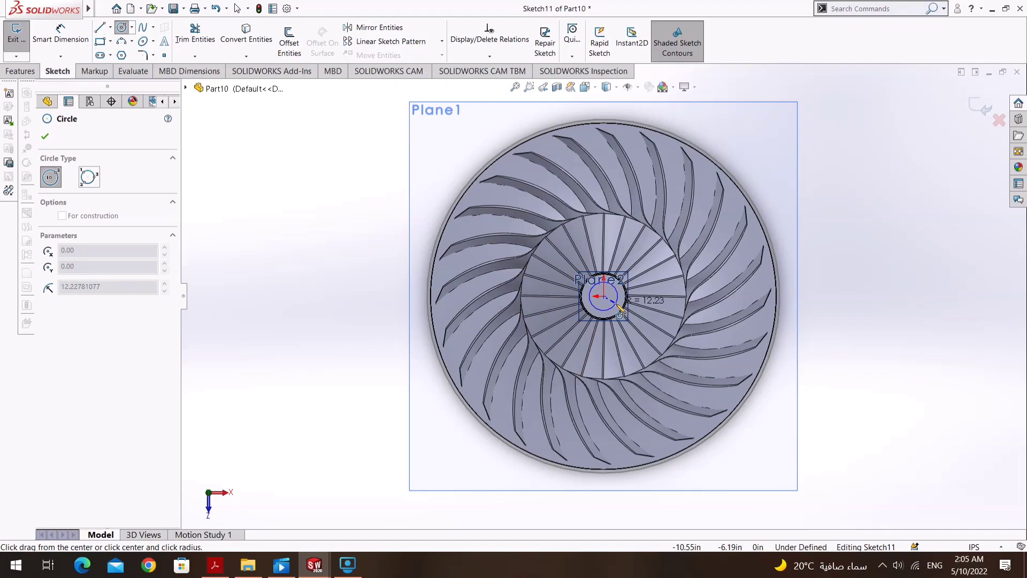
{"action": "left_click", "coordinate": [616, 304]}
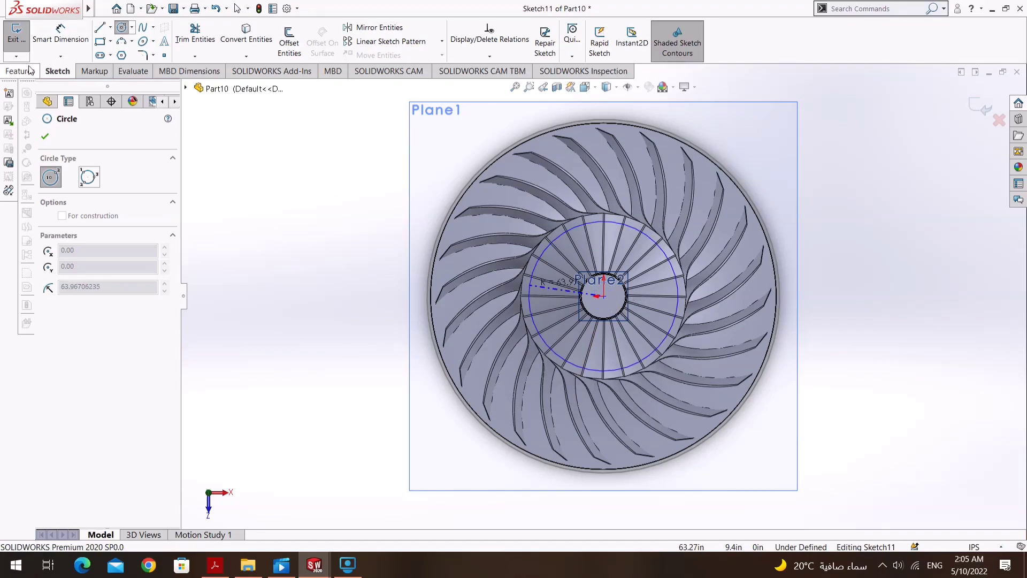
{"action": "left_click", "coordinate": [603, 296]}
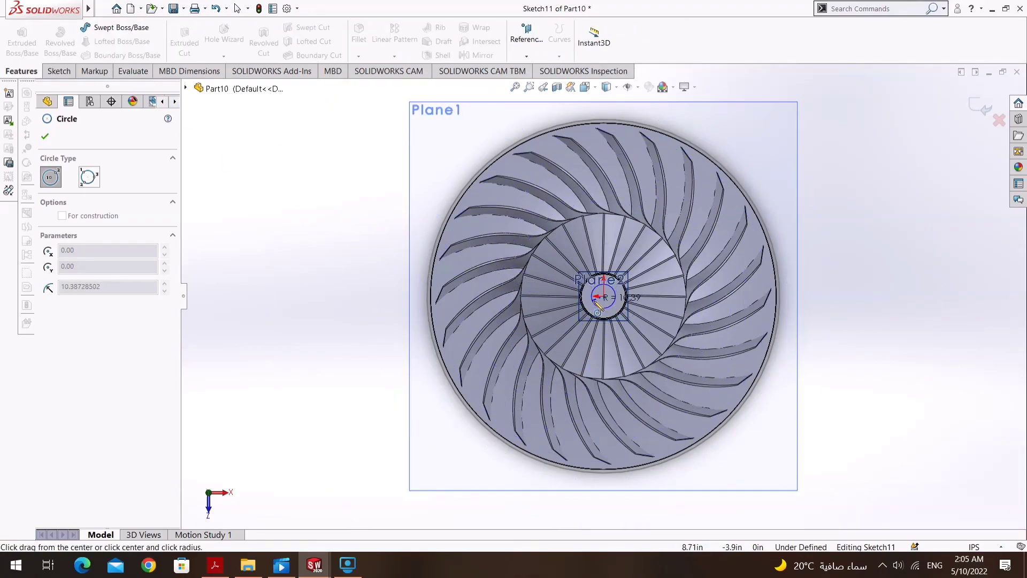
{"action": "left_click", "coordinate": [594, 303]}
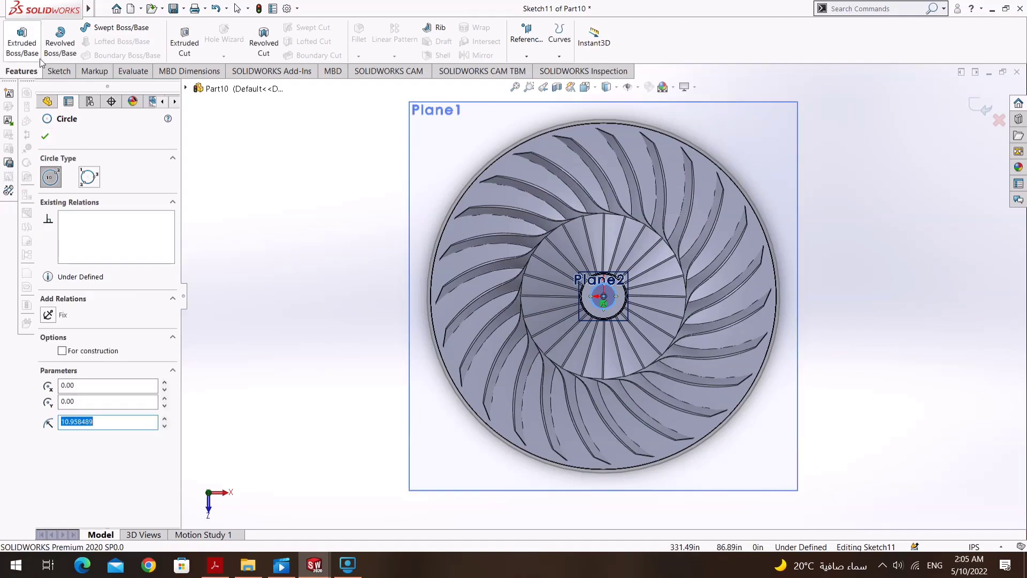
{"action": "key", "text": "Escape"}
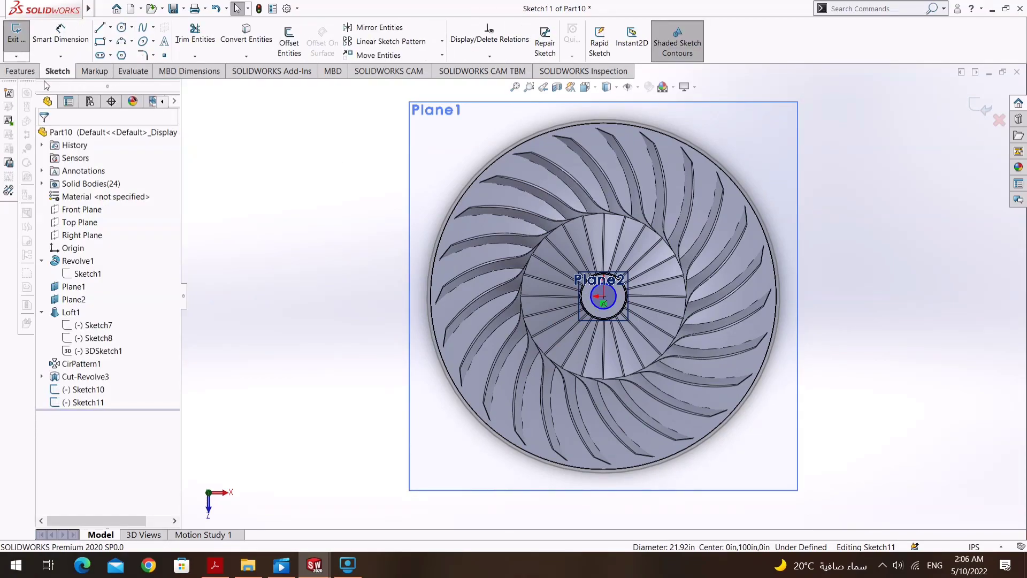
{"action": "left_click", "coordinate": [21, 71]}
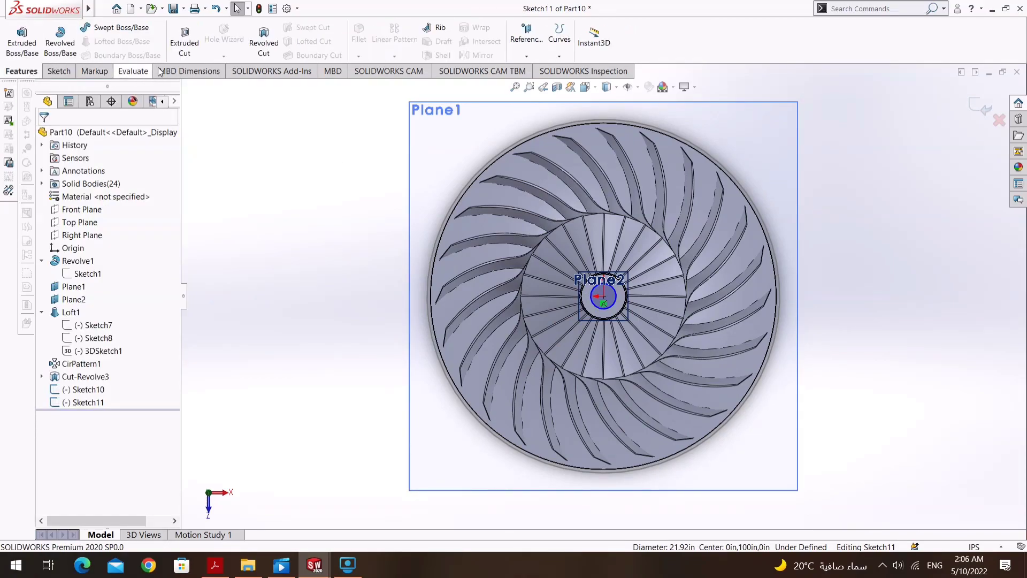
Extrude-cut the circle 128.95in blind along Plane1, reversed, to bore through the hub.
{"action": "left_click", "coordinate": [190, 50]}
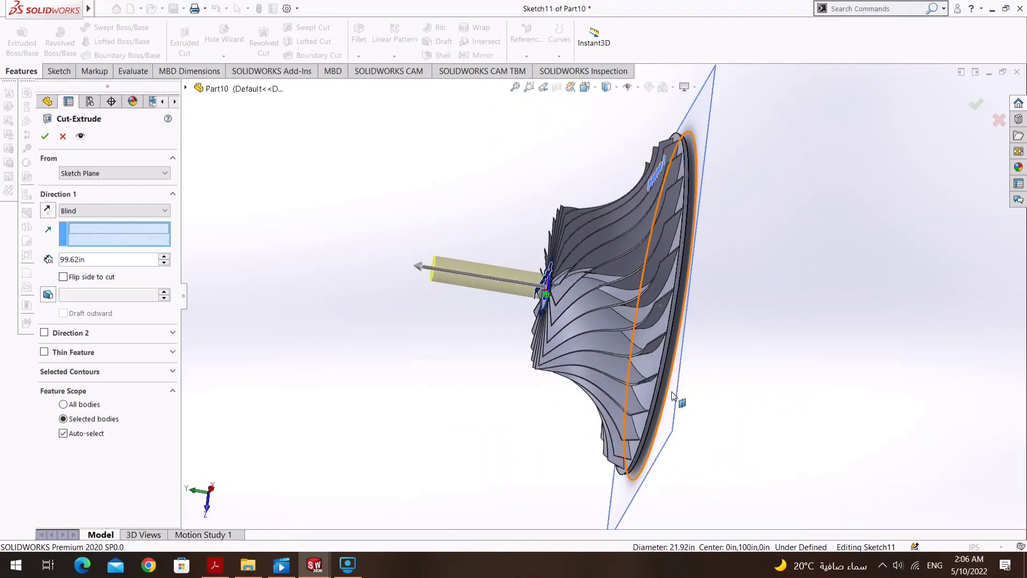
{"action": "left_click", "coordinate": [675, 414]}
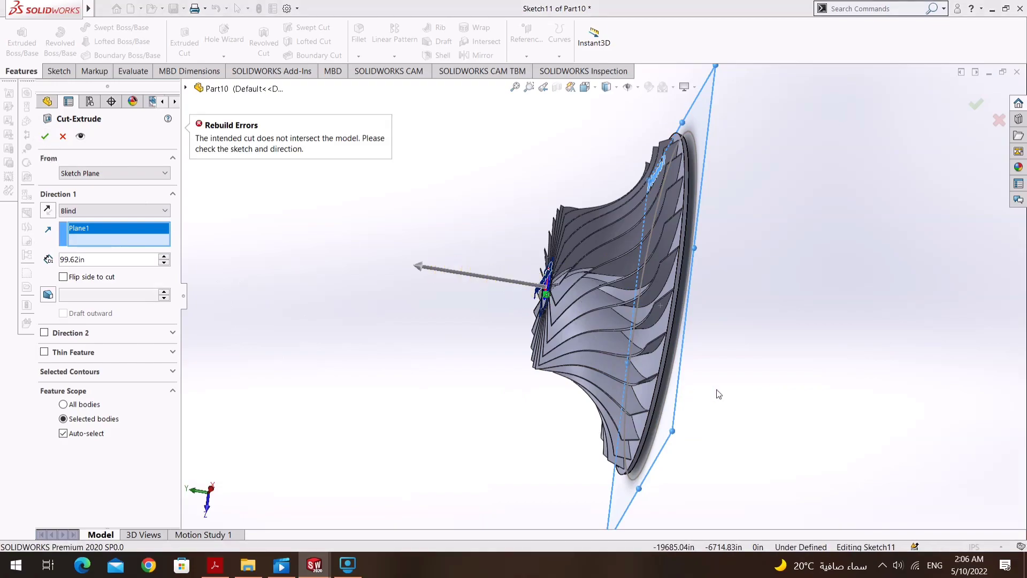
{"action": "left_click_drag", "start_coordinate": [419, 266], "coordinate": [647, 330]}
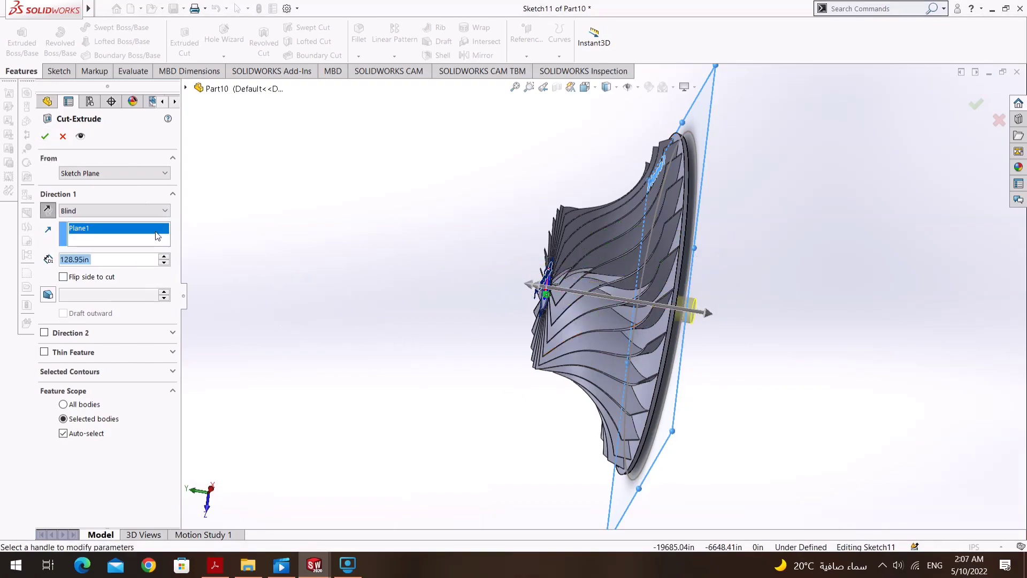
{"action": "right_click", "coordinate": [156, 235]}
{"action": "left_click", "coordinate": [158, 242]}
{"action": "left_click", "coordinate": [676, 412]}
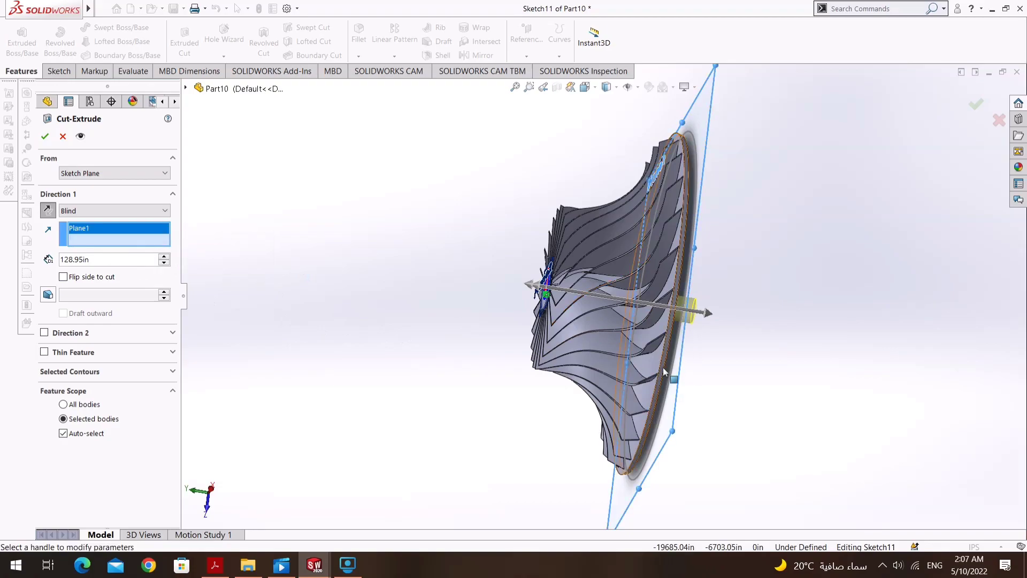
{"action": "middle_click_drag", "start_coordinate": [675, 412], "coordinate": [658, 423]}
{"action": "middle_click_drag", "start_coordinate": [630, 379], "coordinate": [637, 389]}
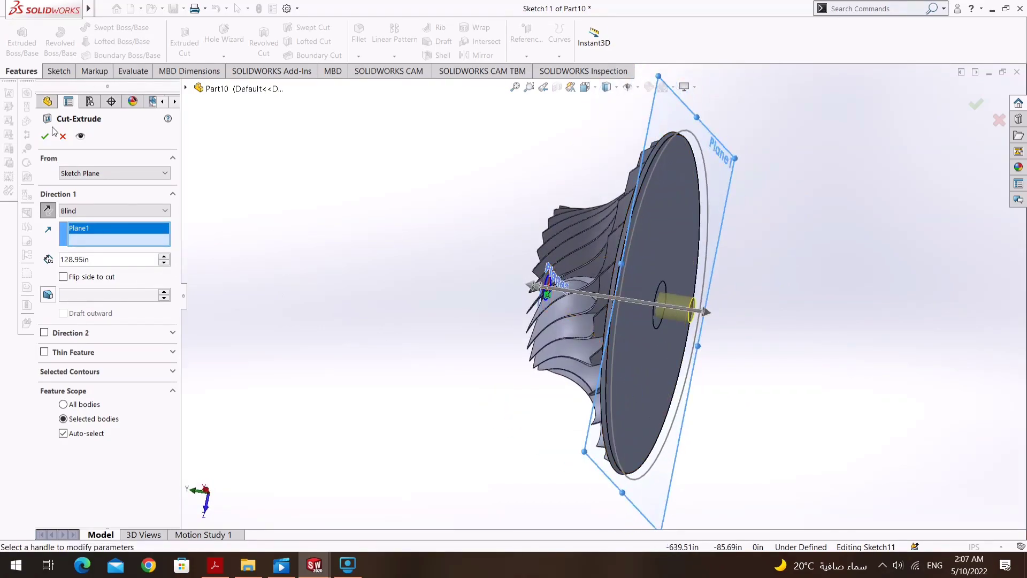
{"action": "key", "text": "Return"}
{"action": "mouse_move", "coordinate": [666, 337]}
{"action": "middle_mouse_down"}
{"action": "mouse_move", "coordinate": [485, 447]}
{"action": "mouse_move", "coordinate": [375, 454]}
{"action": "mouse_move", "coordinate": [348, 424]}
{"action": "mouse_move", "coordinate": [616, 369]}
{"action": "mouse_move", "coordinate": [609, 421]}
{"action": "mouse_move", "coordinate": [426, 367]}
{"action": "mouse_move", "coordinate": [438, 211]}
{"action": "mouse_move", "coordinate": [409, 252]}
{"action": "mouse_move", "coordinate": [428, 252]}
{"action": "mouse_move", "coordinate": [214, 230]}
{"action": "middle_mouse_up"}
{"action": "right_click", "coordinate": [80, 209]}
Inspect the impeller in Front, Right and Isometric views, then start saving the part.
{"action": "left_click", "coordinate": [135, 198]}
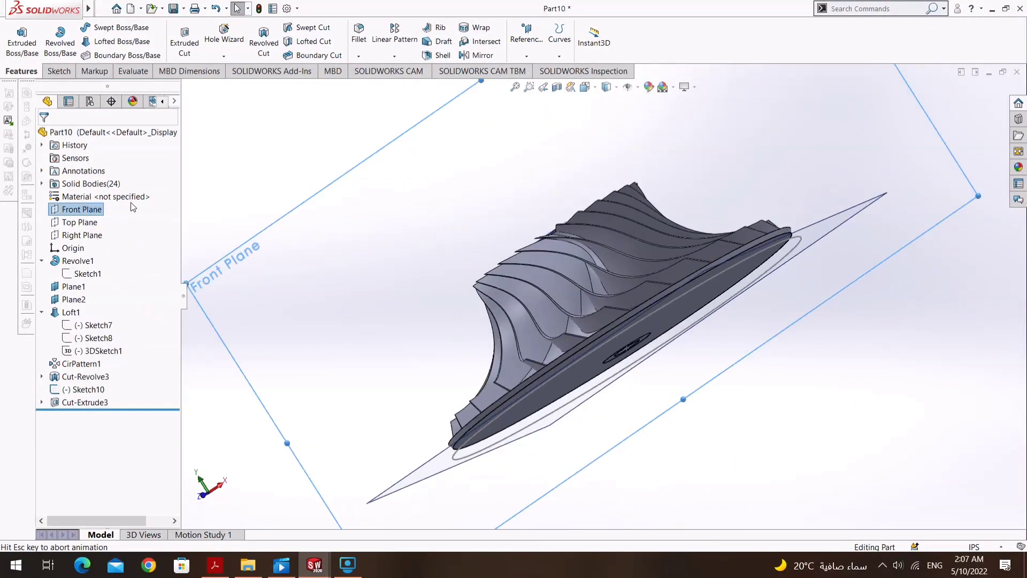
{"action": "left_click", "coordinate": [585, 87]}
{"action": "left_click", "coordinate": [616, 132]}
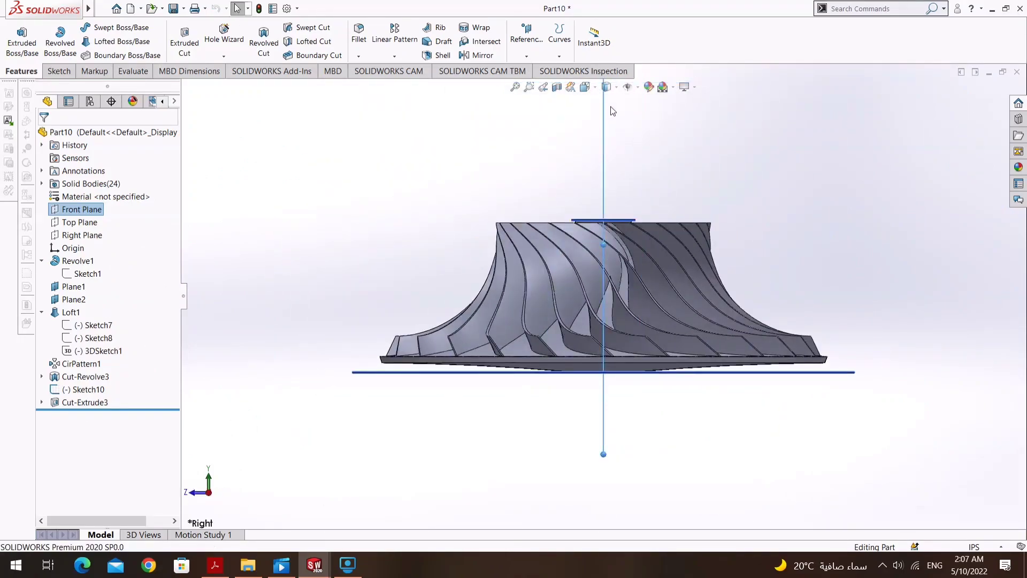
{"action": "left_click", "coordinate": [594, 88]}
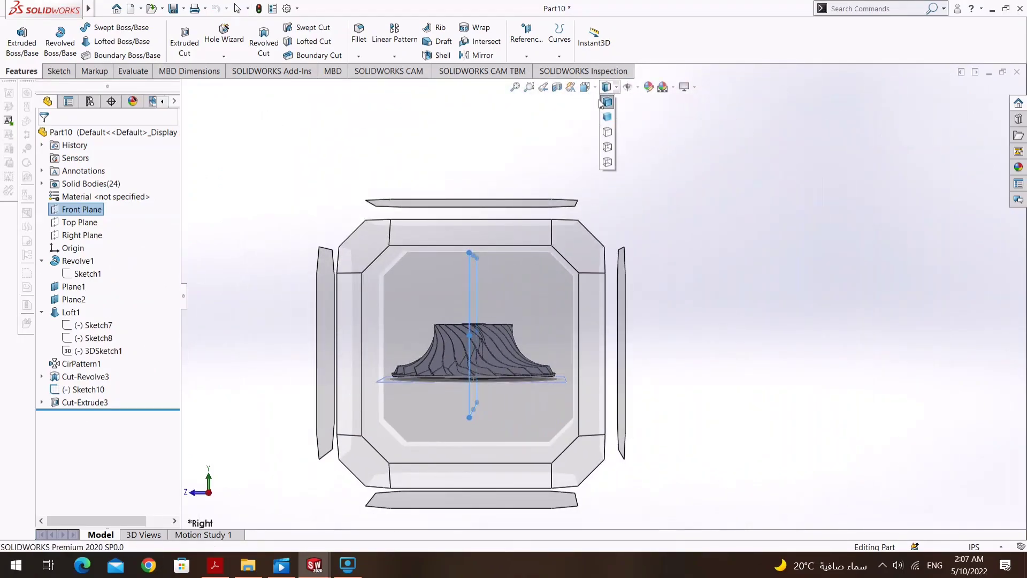
{"action": "left_click", "coordinate": [657, 120]}
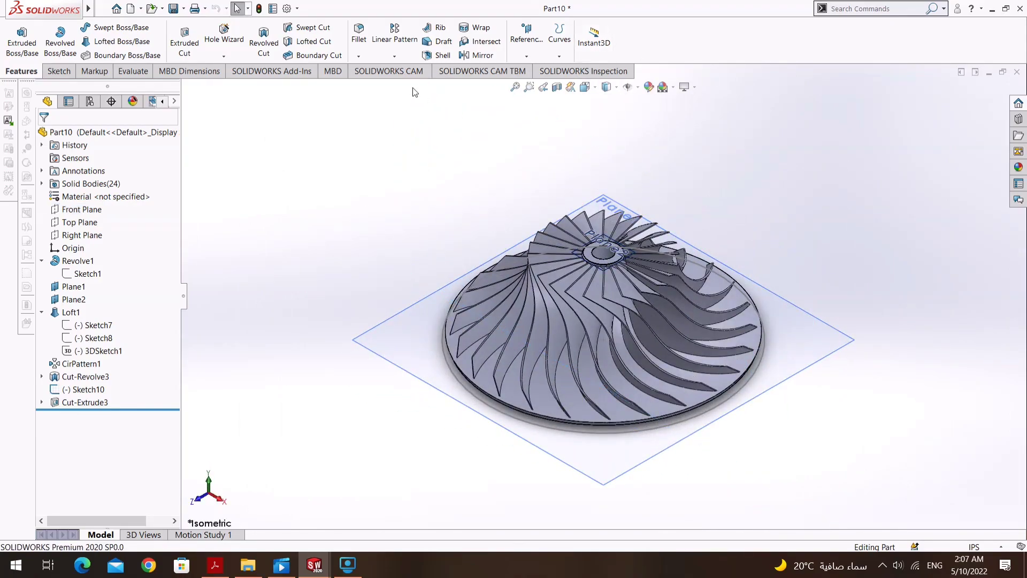
{"action": "left_click", "coordinate": [184, 8]}
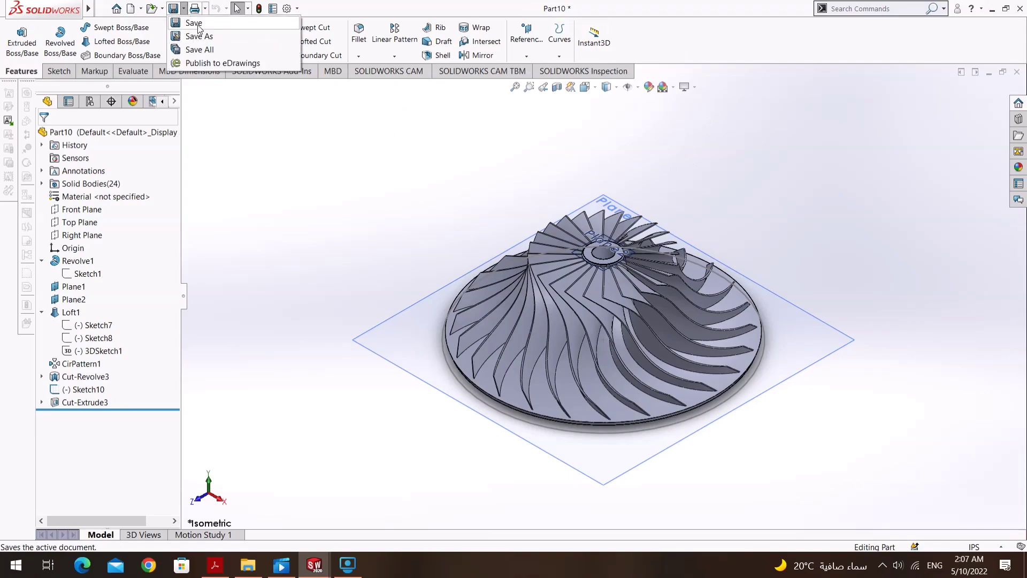